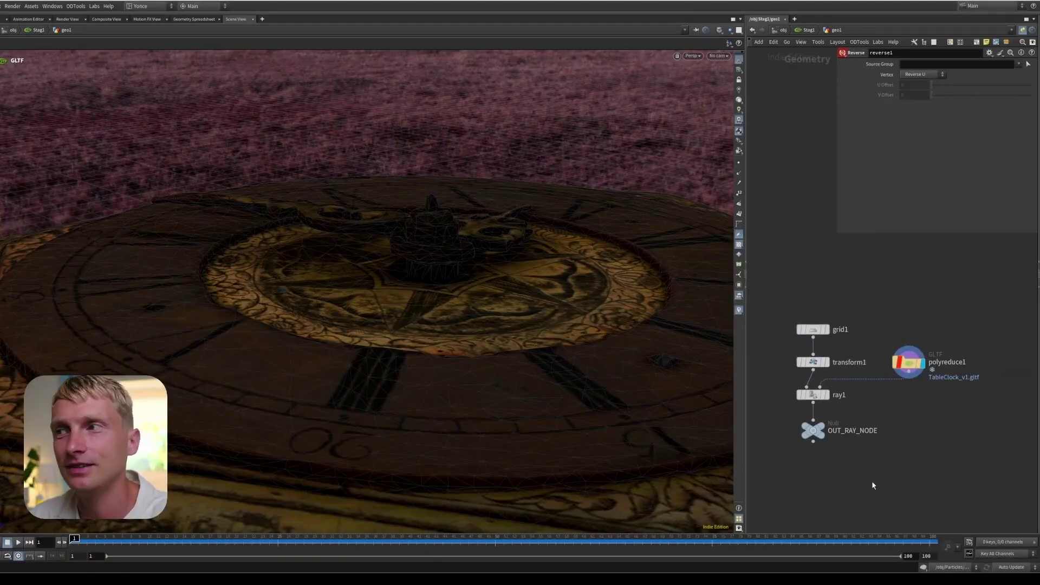
Inspect the clock table model loaded by polyreduce1 from several angles.
{"action": "key", "text": "Escape"}
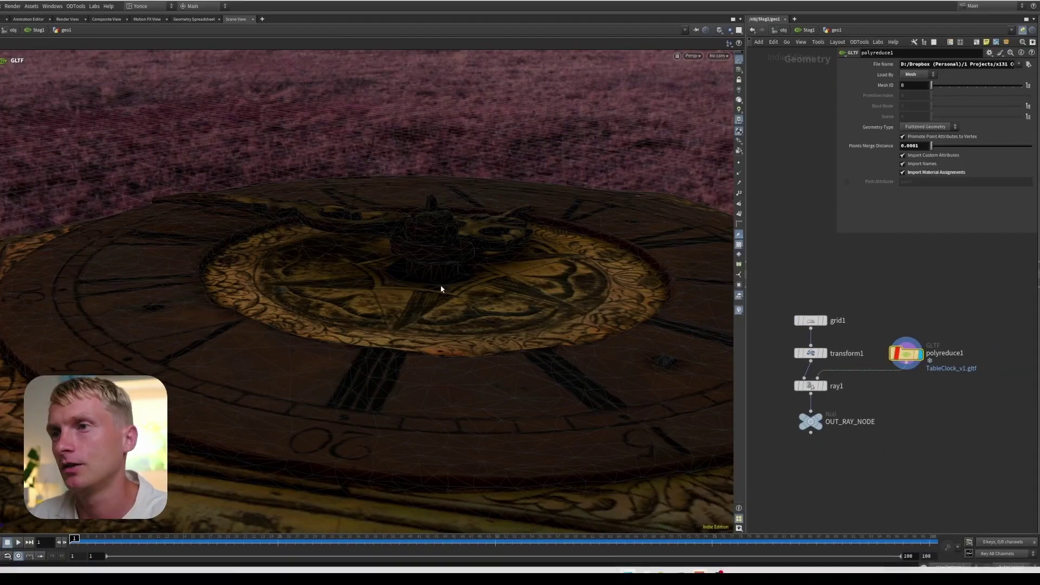
{"action": "mouse_move", "coordinate": [440, 288]}
{"action": "left_mouse_down"}
{"action": "mouse_move", "coordinate": [436, 408]}
{"action": "mouse_move", "coordinate": [448, 382]}
{"action": "mouse_move", "coordinate": [433, 441]}
{"action": "mouse_move", "coordinate": [417, 295]}
{"action": "mouse_move", "coordinate": [481, 219]}
{"action": "mouse_move", "coordinate": [432, 306]}
{"action": "mouse_move", "coordinate": [388, 311]}
{"action": "mouse_move", "coordinate": [444, 278]}
{"action": "left_mouse_up"}
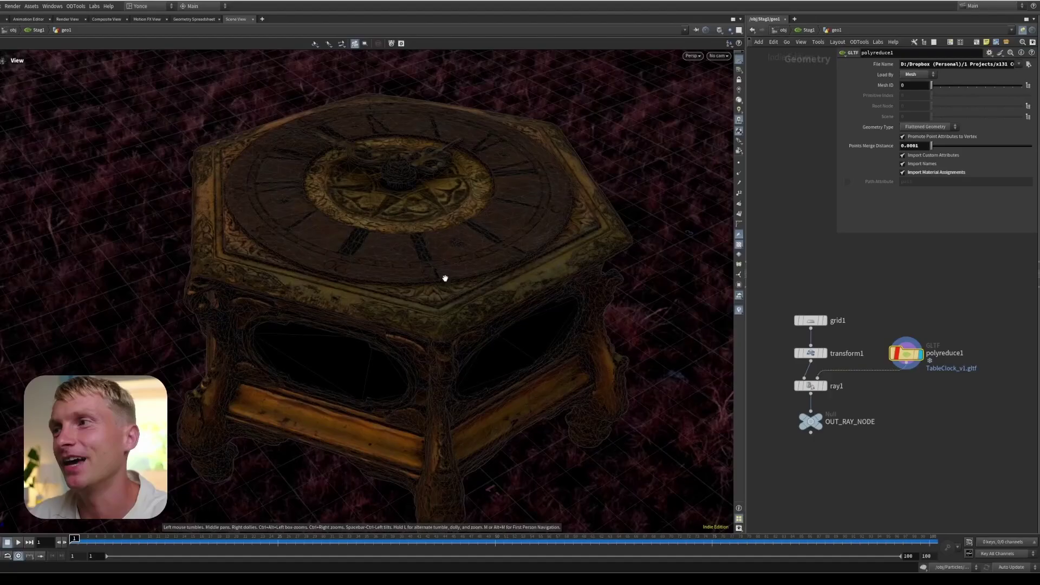
{"action": "mouse_move", "coordinate": [834, 334]}
{"action": "mouse_move", "coordinate": [325, 260]}
{"action": "left_mouse_down"}
{"action": "mouse_move", "coordinate": [298, 276]}
{"action": "mouse_move", "coordinate": [310, 267]}
{"action": "left_mouse_up"}
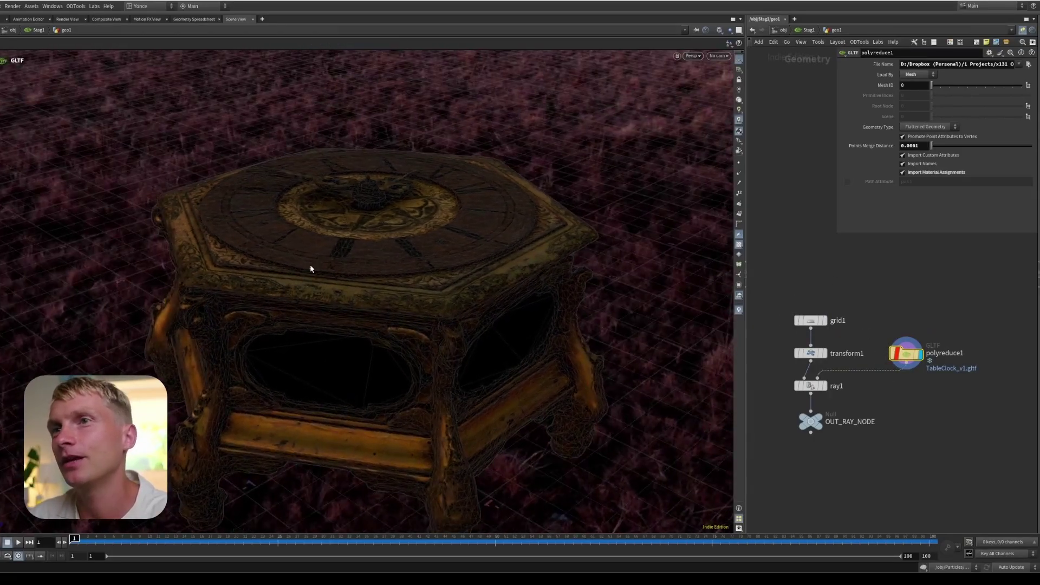
Display grid1, transform1 and ray1 in turn to follow the grid from its origin to its projection onto the clock table.
{"action": "left_click", "coordinate": [826, 320]}
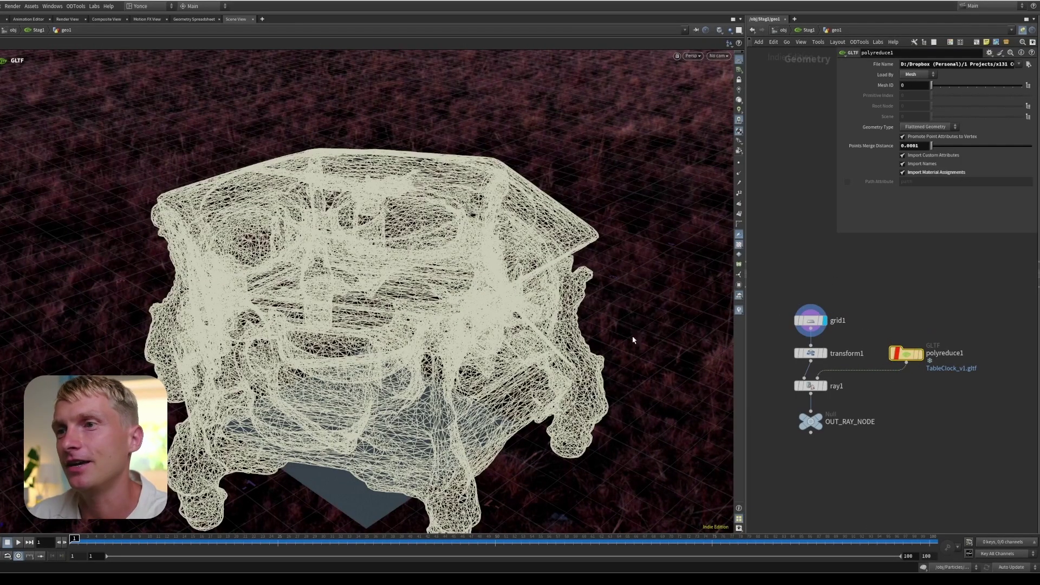
{"action": "left_click", "coordinate": [823, 353]}
{"action": "key", "text": "Escape"}
{"action": "left_click_drag", "start_coordinate": [365, 142], "coordinate": [405, 170]}
{"action": "key", "text": "Return"}
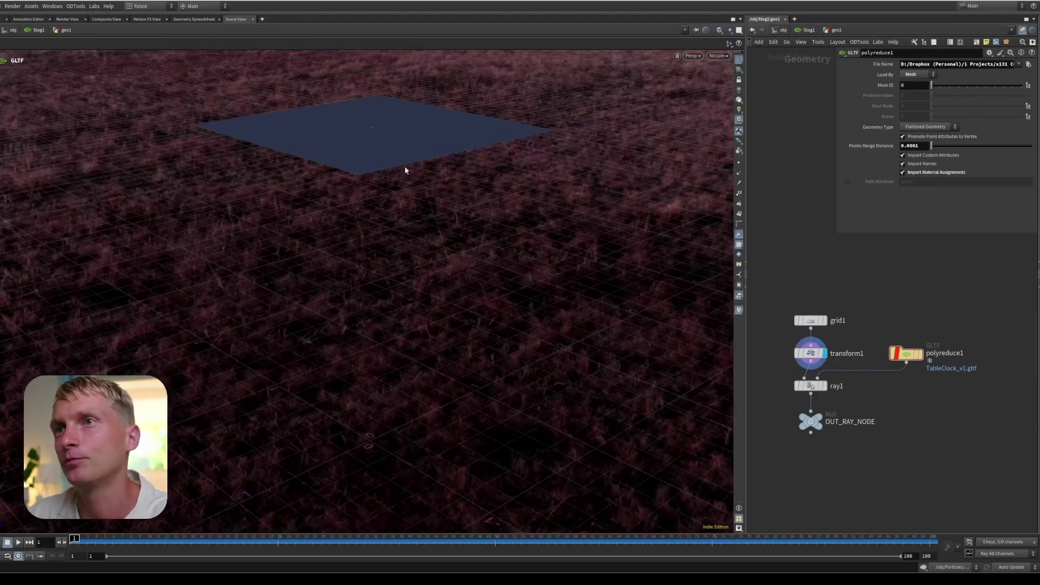
{"action": "left_click", "coordinate": [823, 385]}
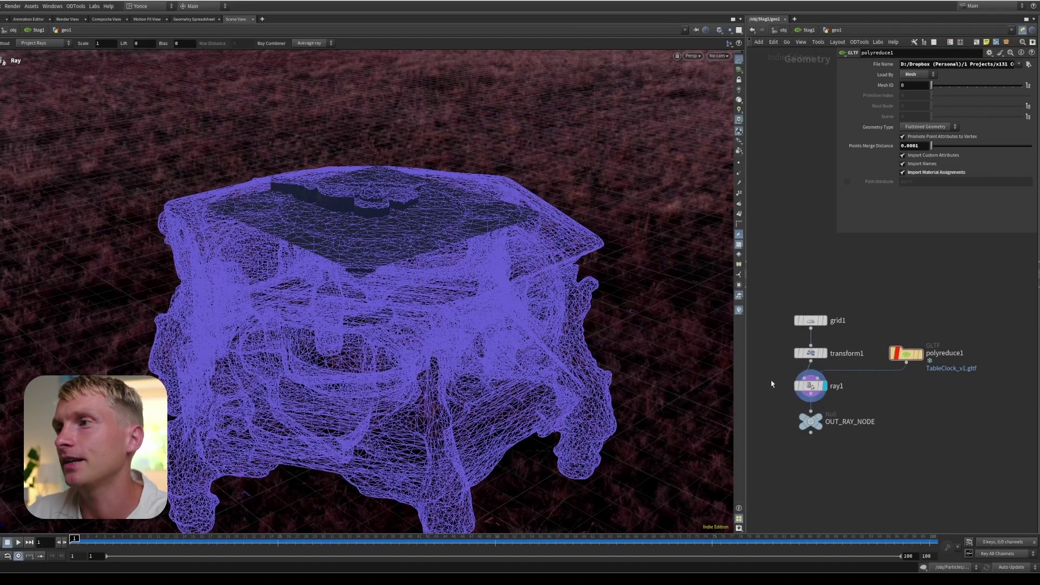
Move grid1 and transform1 up in the network, align polyreduce1 beside transform1, and display the polyreduce1 model.
{"action": "left_click", "coordinate": [810, 386]}
{"action": "left_click_drag", "start_coordinate": [827, 353], "coordinate": [828, 317], "text": "shift"}
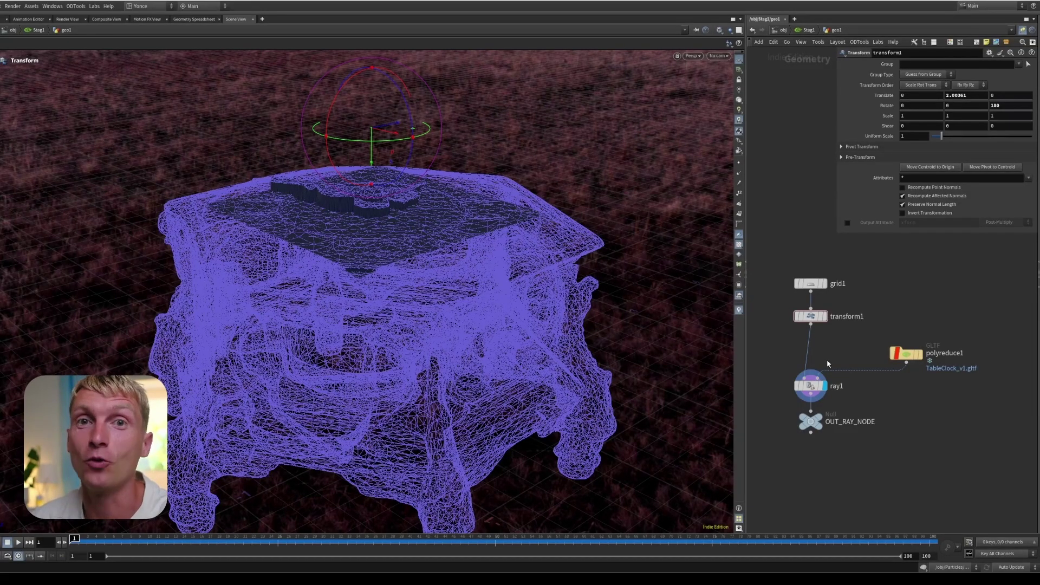
{"action": "left_click", "coordinate": [906, 353]}
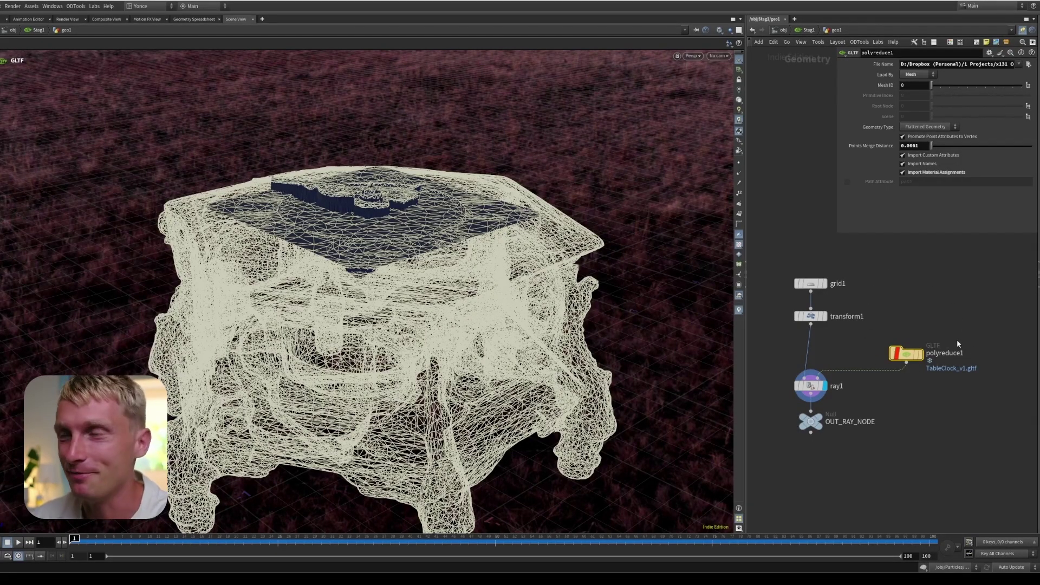
{"action": "left_click_drag", "start_coordinate": [905, 353], "coordinate": [905, 317]}
{"action": "left_click", "coordinate": [920, 316]}
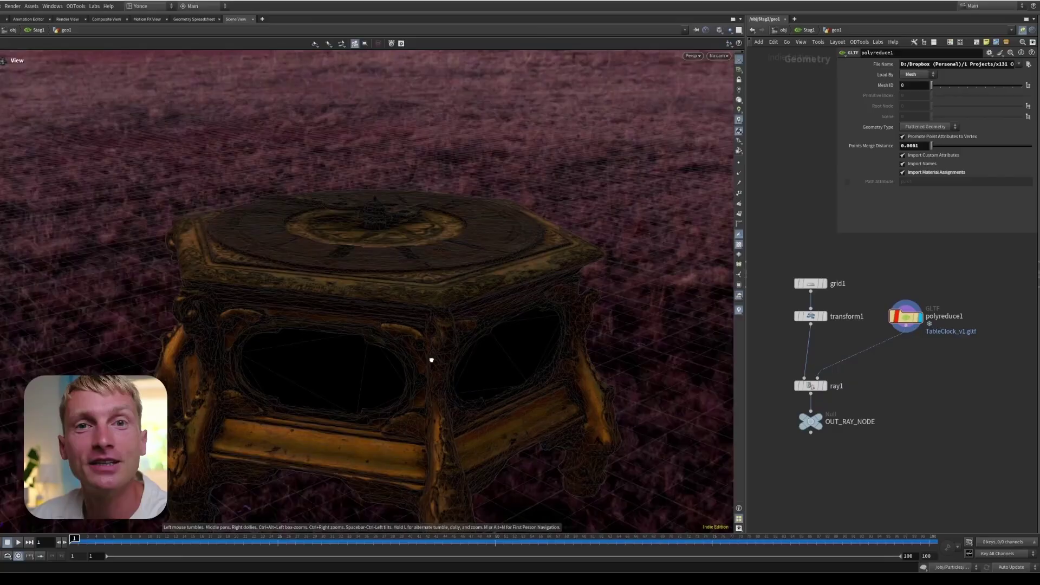
{"action": "key", "text": "Return"}
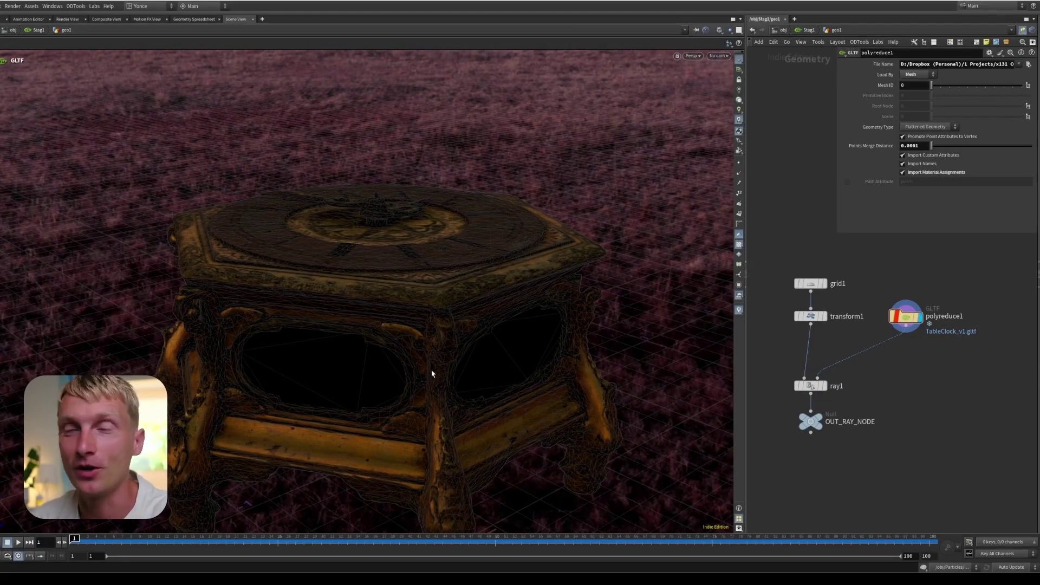
Compare the raised flat grid of transform1 with the ray1 projection onto the clock table from several angles.
{"action": "left_click", "coordinate": [823, 385]}
{"action": "left_click_drag", "start_coordinate": [886, 359], "coordinate": [811, 404]}
{"action": "key", "text": "Escape"}
{"action": "left_click_drag", "start_coordinate": [425, 234], "coordinate": [557, 255]}
{"action": "key", "text": "Return"}
{"action": "left_click", "coordinate": [826, 317]}
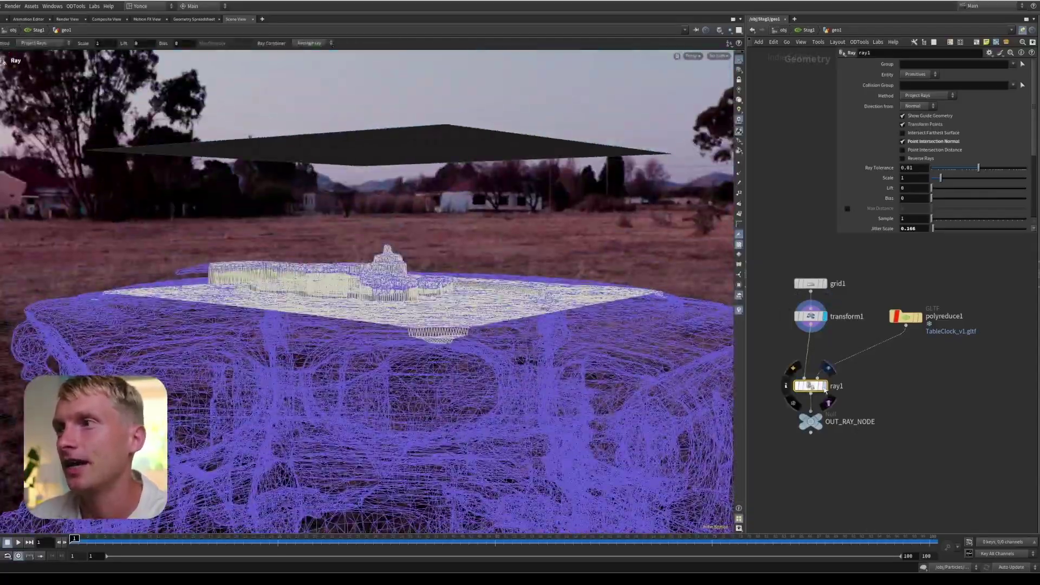
{"action": "left_click", "coordinate": [824, 388]}
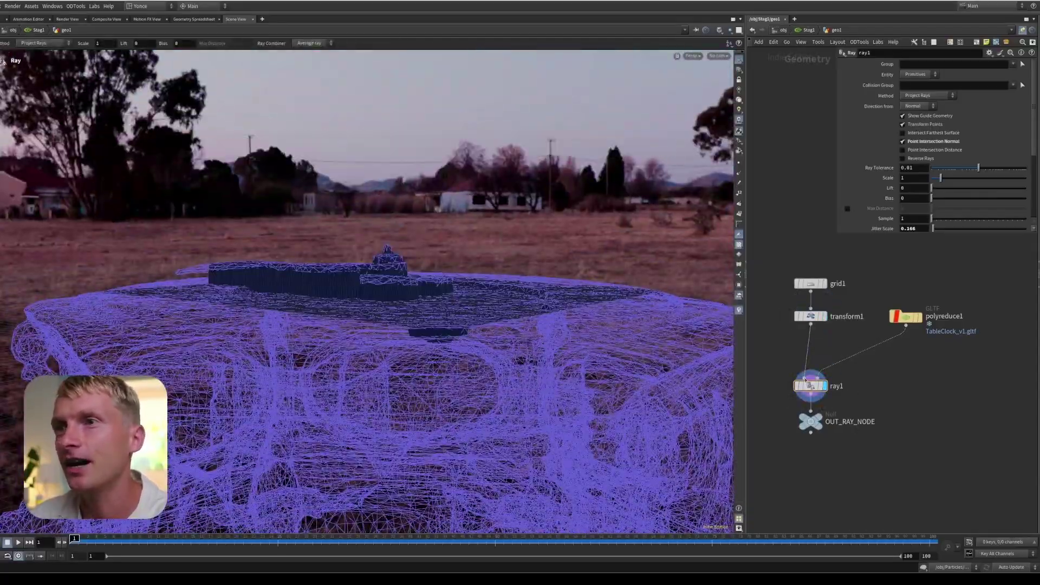
{"action": "key", "text": "Escape"}
{"action": "left_click_drag", "start_coordinate": [417, 314], "coordinate": [457, 332]}
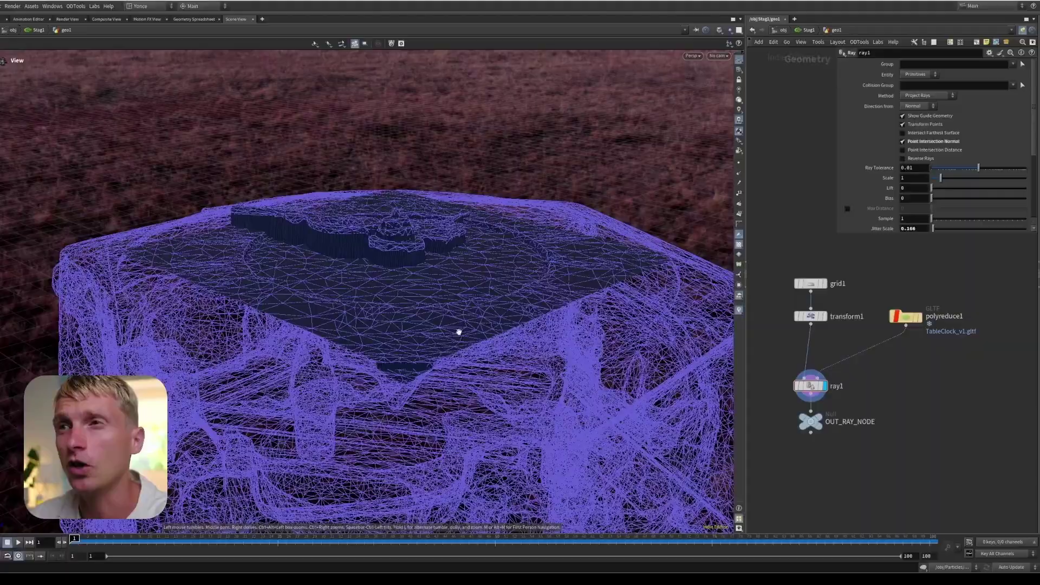
{"action": "key", "text": "Return"}
{"action": "left_click_drag", "start_coordinate": [449, 255], "coordinate": [477, 313], "text": "alt"}
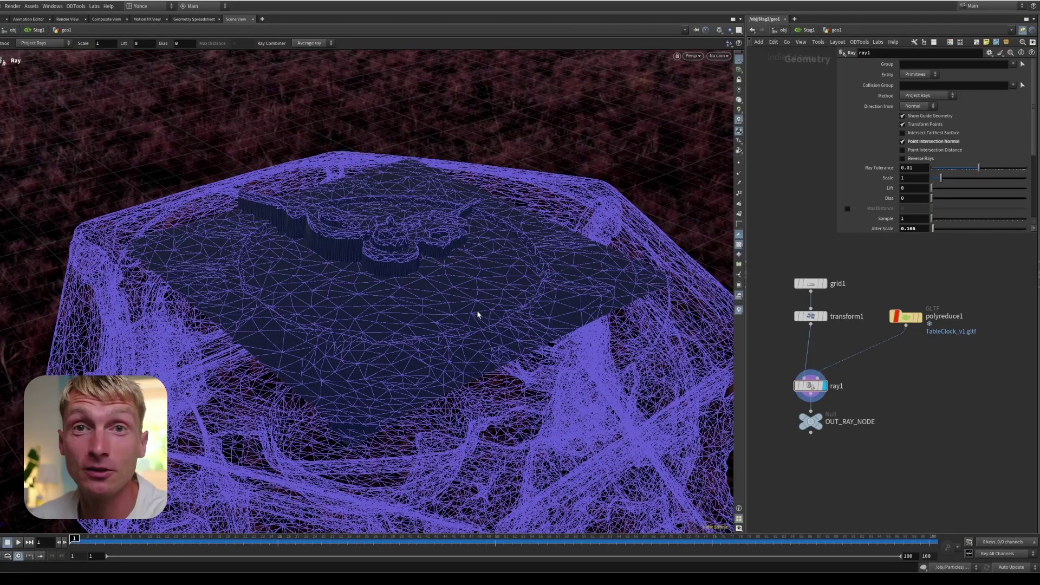
Enlarge the parameter area to show more of ray1's settings and bring up grid1's parameters.
{"action": "left_click_drag", "start_coordinate": [979, 234], "coordinate": [981, 255]}
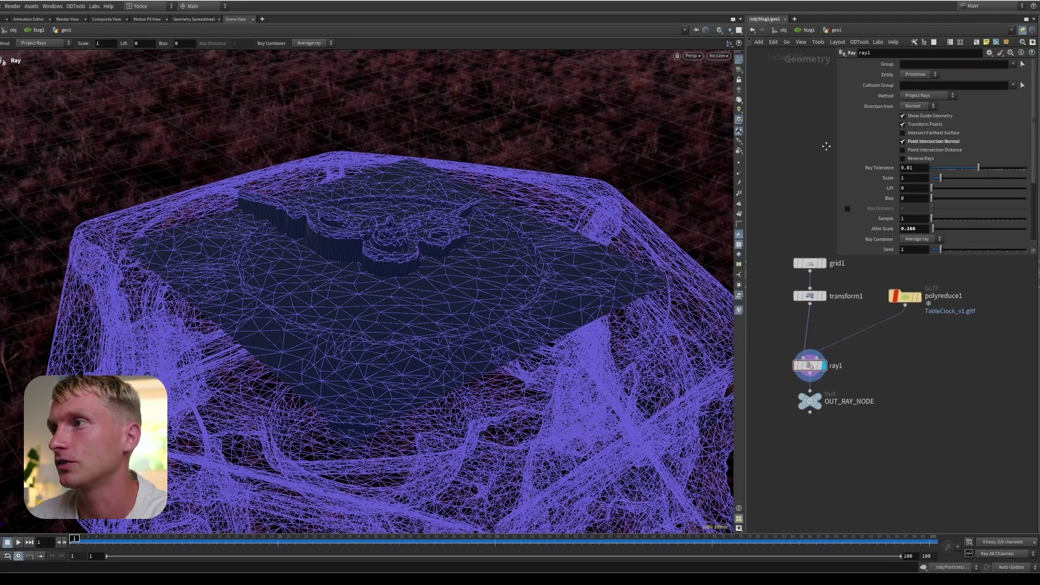
{"action": "scroll", "coordinate": [859, 124], "scroll_direction": "down", "scroll_amount": 1}
{"action": "scroll", "coordinate": [908, 75], "scroll_direction": "up", "scroll_amount": 1}
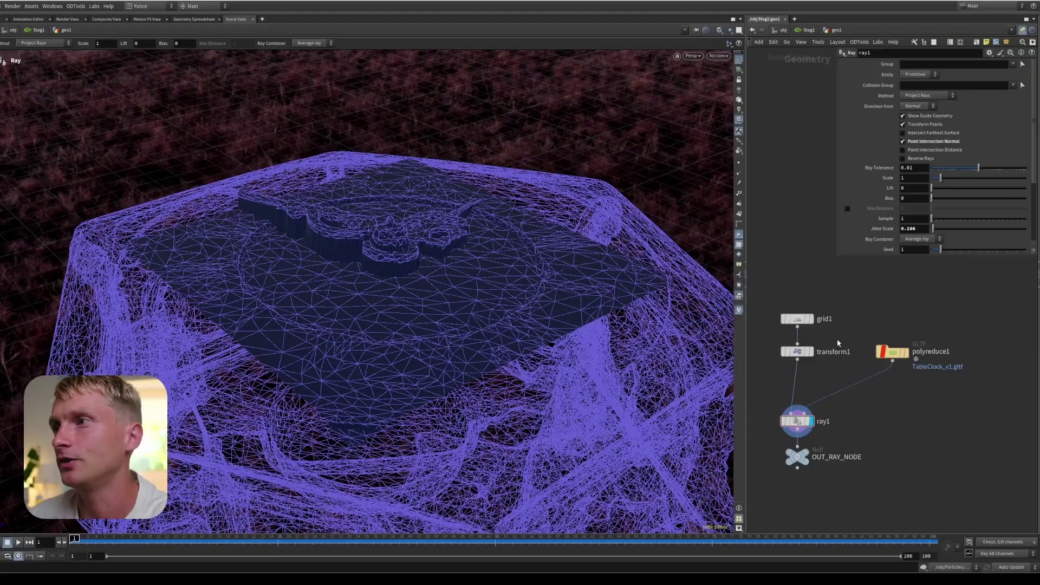
{"action": "left_click", "coordinate": [816, 274]}
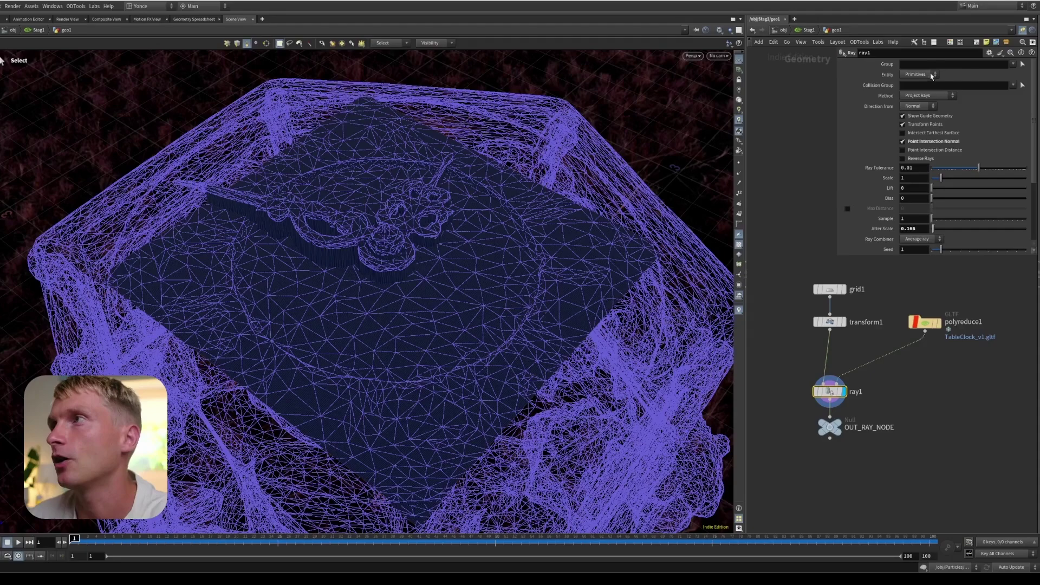
{"action": "left_click_drag", "start_coordinate": [795, 274], "coordinate": [867, 296]}
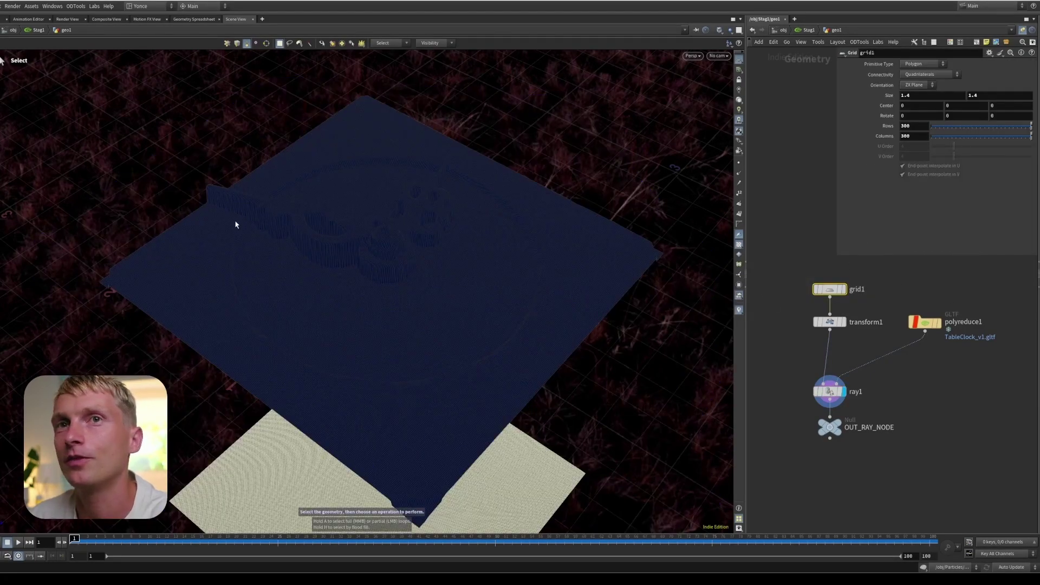
Select a rectangular patch of faces near the middle of the transform1 grid and create a primitive group from it.
{"action": "left_click", "coordinate": [842, 323]}
{"action": "left_click_drag", "start_coordinate": [430, 246], "coordinate": [528, 325]}
{"action": "left_click_drag", "start_coordinate": [441, 200], "coordinate": [539, 337]}
{"action": "key", "text": "Tab"}
{"action": "type", "text": "gru"}
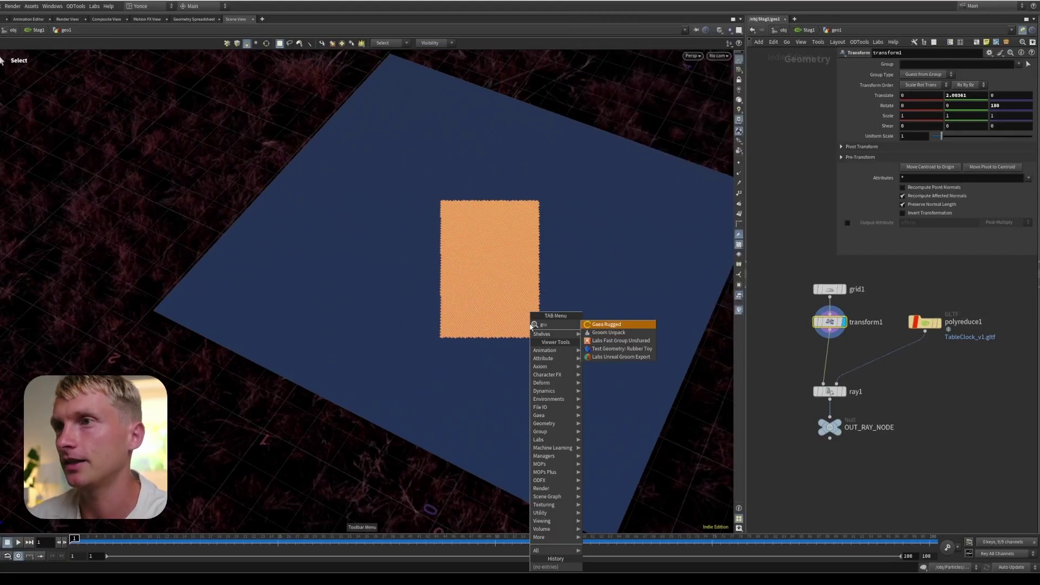
{"action": "key", "text": "BackSpace"}
{"action": "type", "text": "oup"}
{"action": "key", "text": "Return"}
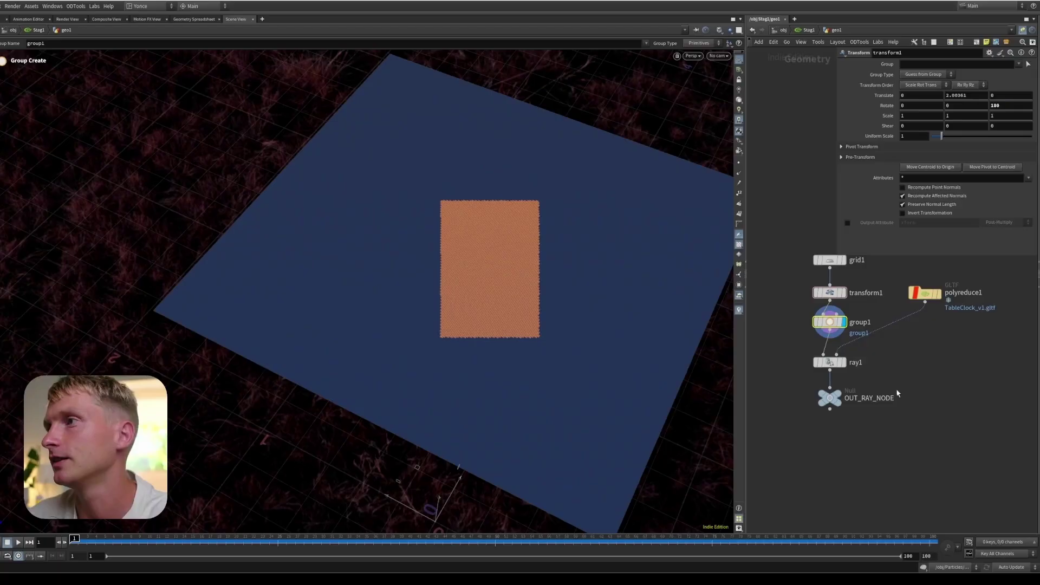
Select the table surface of the polyreduce1 model without the clock hands and create a primitive group from it.
{"action": "left_click", "coordinate": [915, 296]}
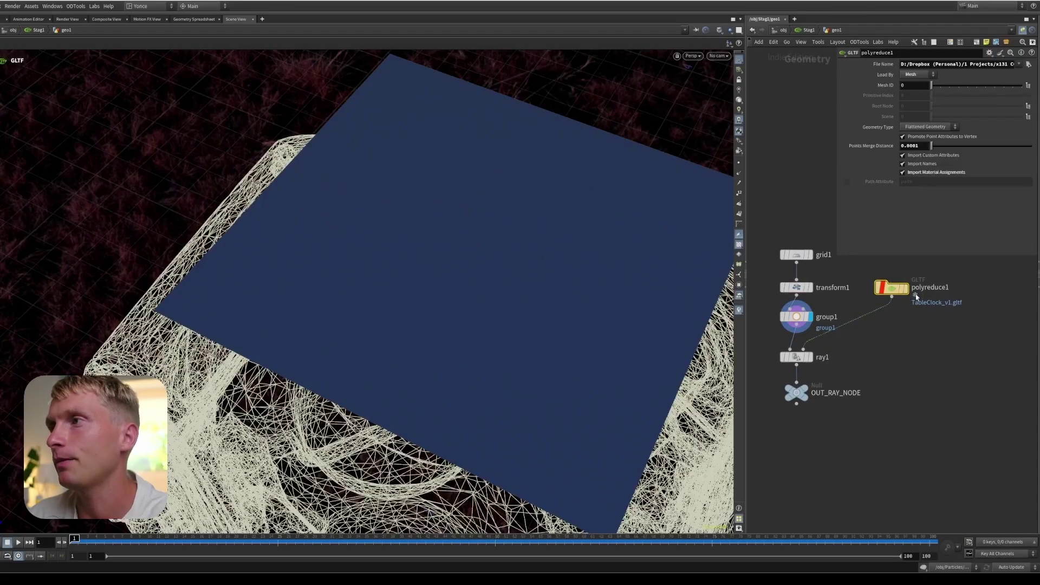
{"action": "left_click", "coordinate": [905, 287]}
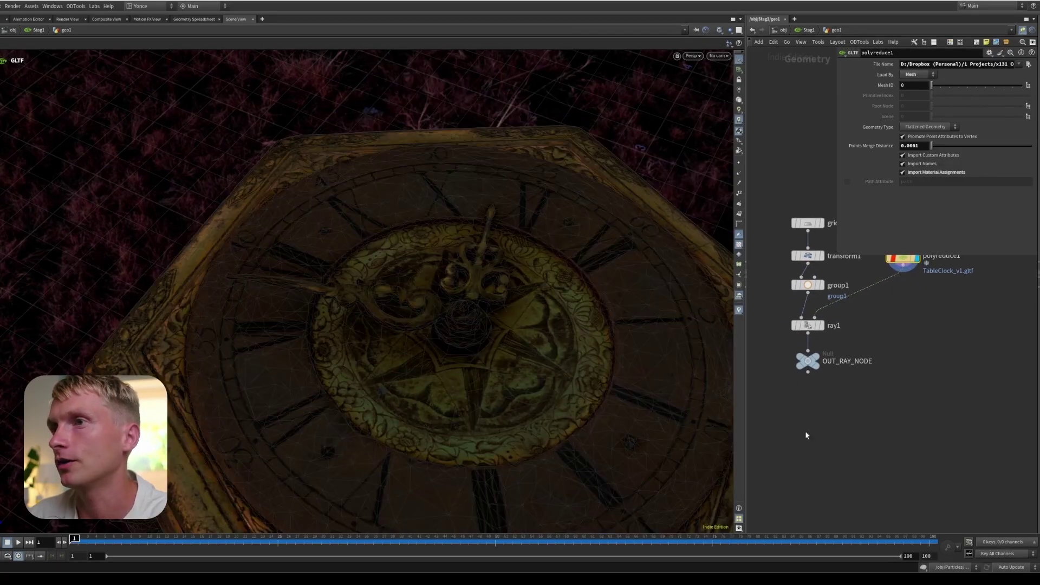
{"action": "left_click_drag", "start_coordinate": [563, 400], "coordinate": [472, 373]}
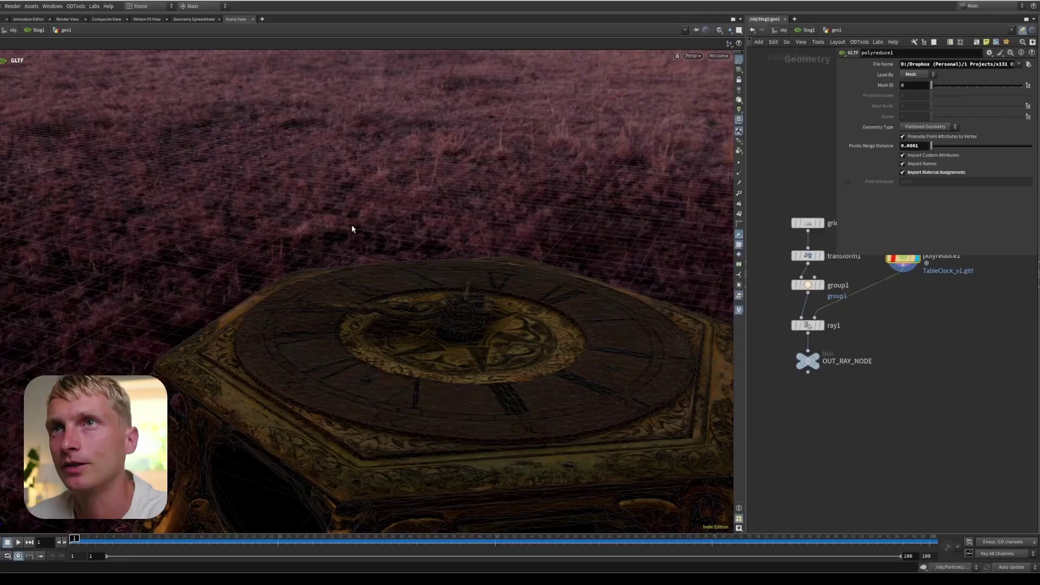
{"action": "key", "text": "s"}
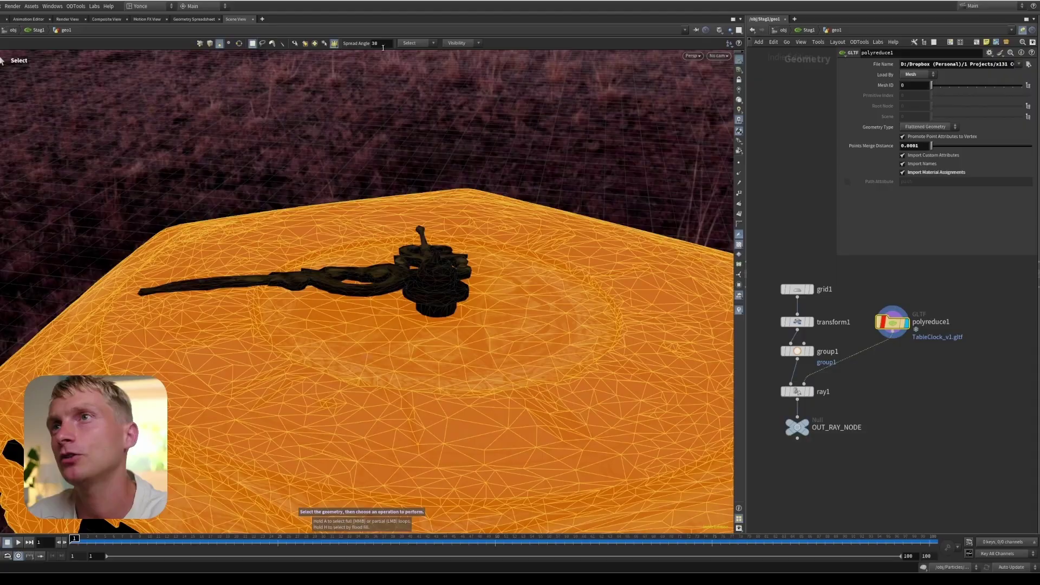
{"action": "key", "text": "ctrl+g"}
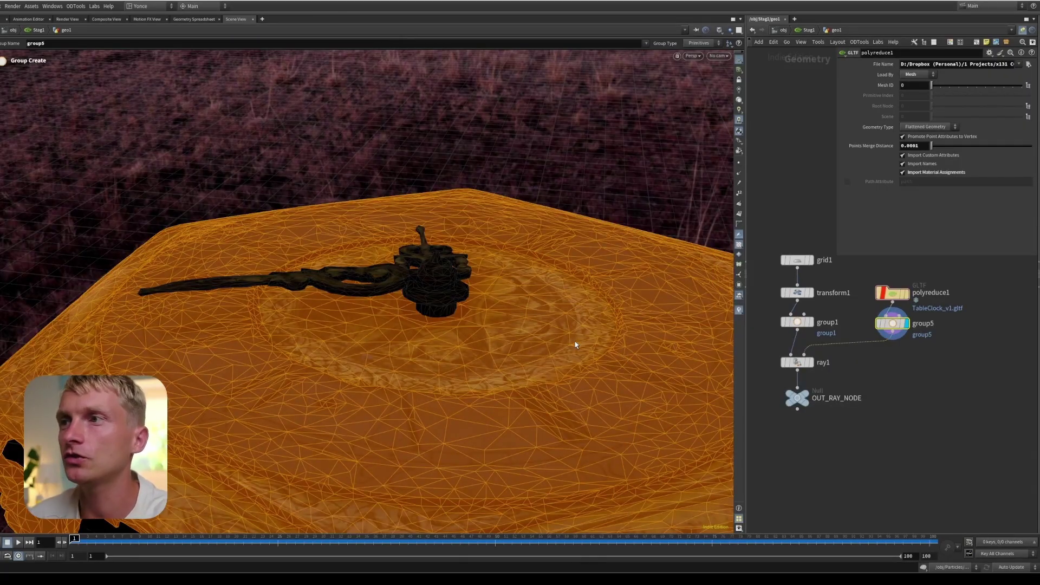
{"action": "left_click_drag", "start_coordinate": [464, 352], "coordinate": [427, 276], "text": "alt"}
{"action": "left_click_drag", "start_coordinate": [520, 251], "coordinate": [508, 295], "text": "alt"}
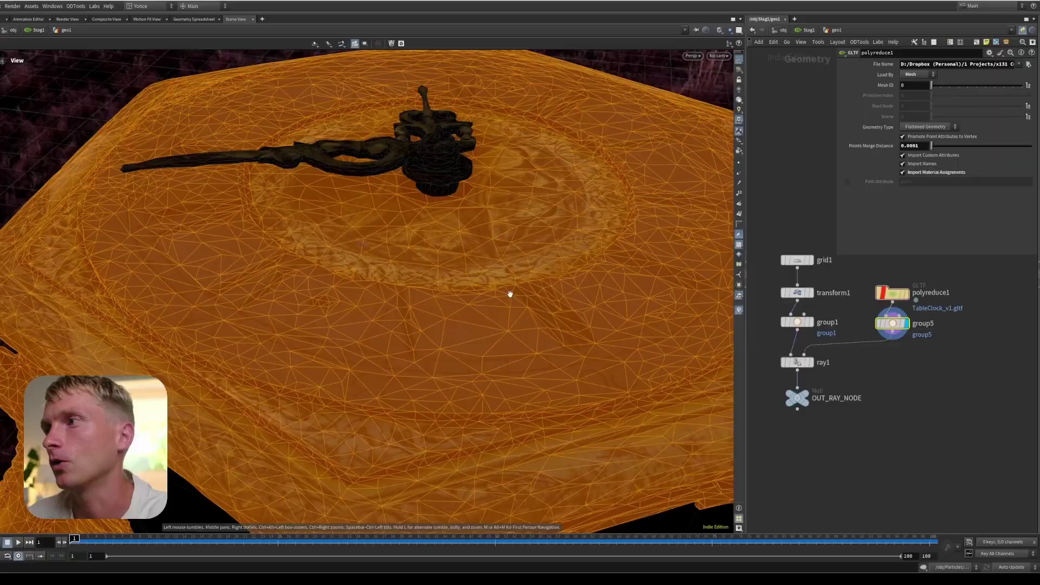
Set ray1's Group to group1 and inspect the projection of that grid patch onto the clock.
{"action": "left_click", "coordinate": [796, 361]}
{"action": "left_click", "coordinate": [823, 430]}
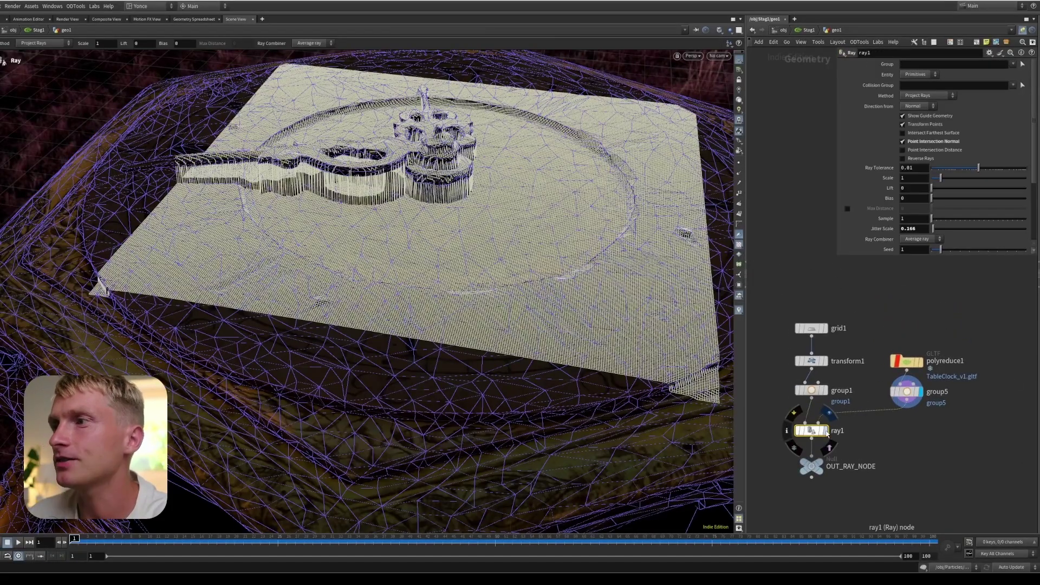
{"action": "left_click", "coordinate": [1013, 65]}
{"action": "left_click", "coordinate": [1011, 79]}
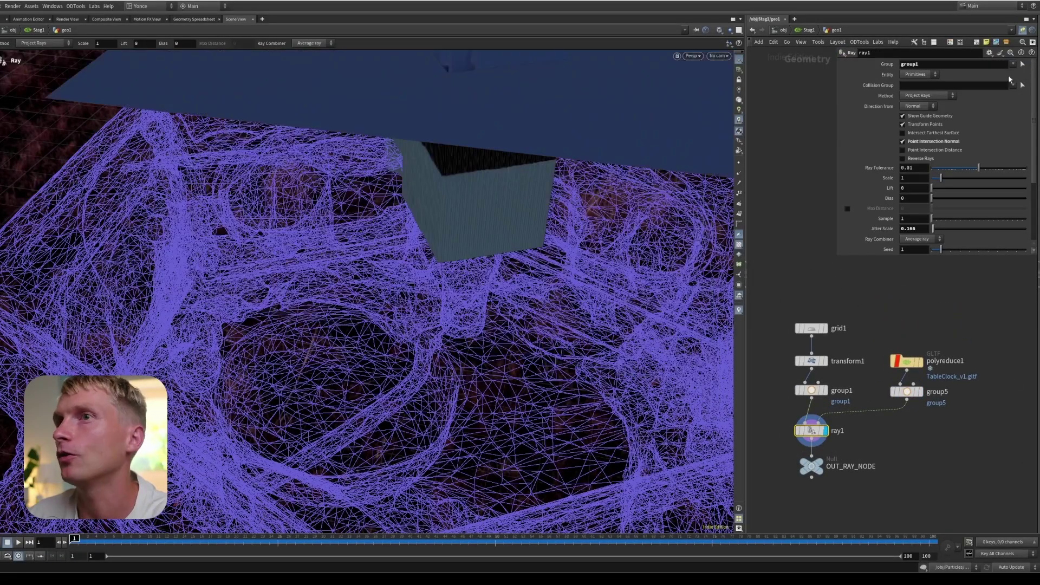
{"action": "left_click_drag", "start_coordinate": [576, 355], "coordinate": [641, 454], "text": "alt"}
{"action": "middle_click_drag", "start_coordinate": [912, 452], "coordinate": [940, 429]}
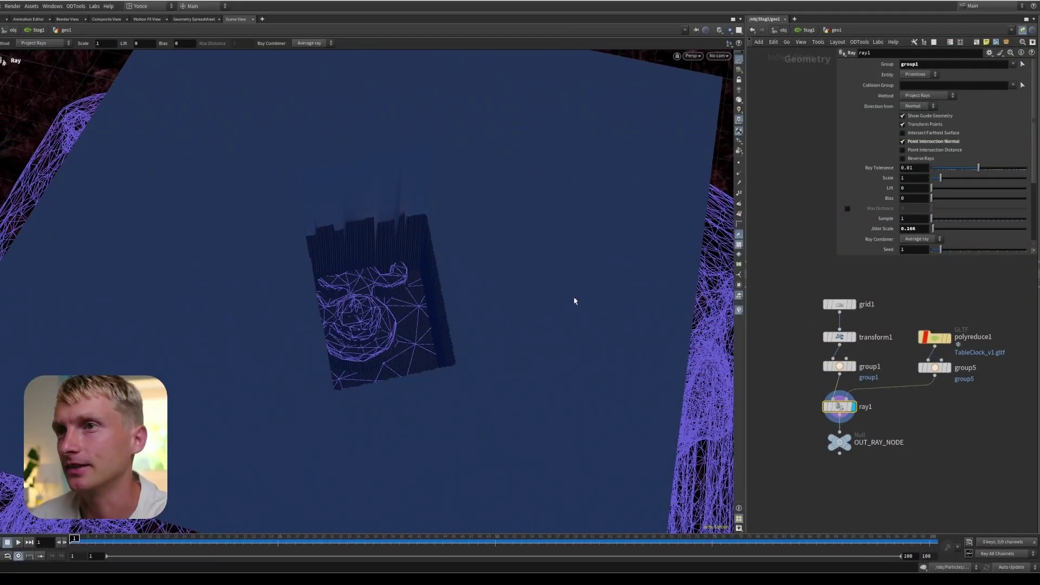
{"action": "left_click_drag", "start_coordinate": [575, 300], "coordinate": [399, 367], "text": "alt"}
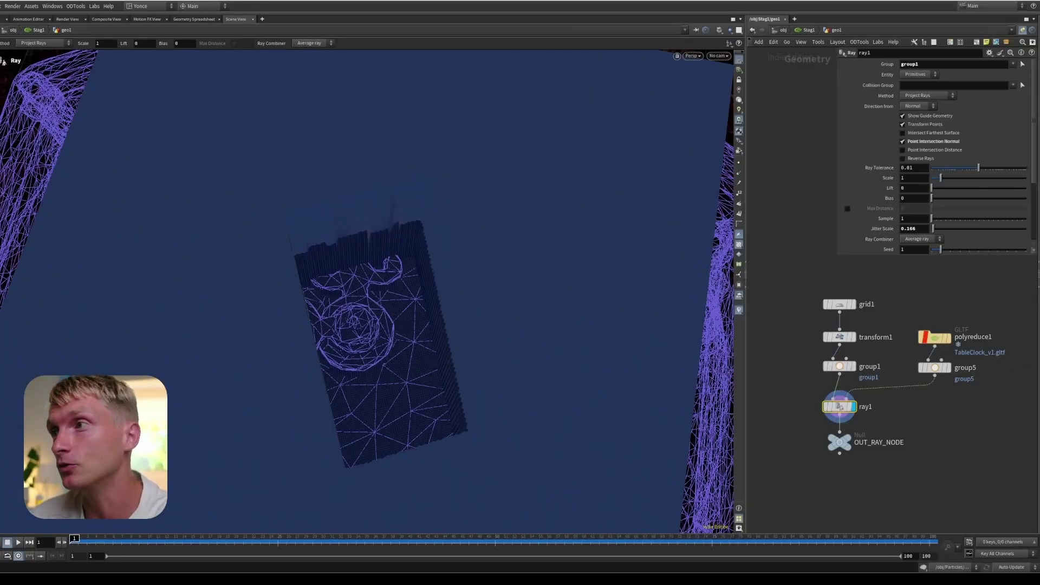
{"action": "middle_click_drag", "start_coordinate": [903, 356], "coordinate": [899, 339]}
Clear ray1's Group and set its Collision Group to group5, the table surface without the hands.
{"action": "middle_click", "coordinate": [883, 64], "text": "ctrl"}
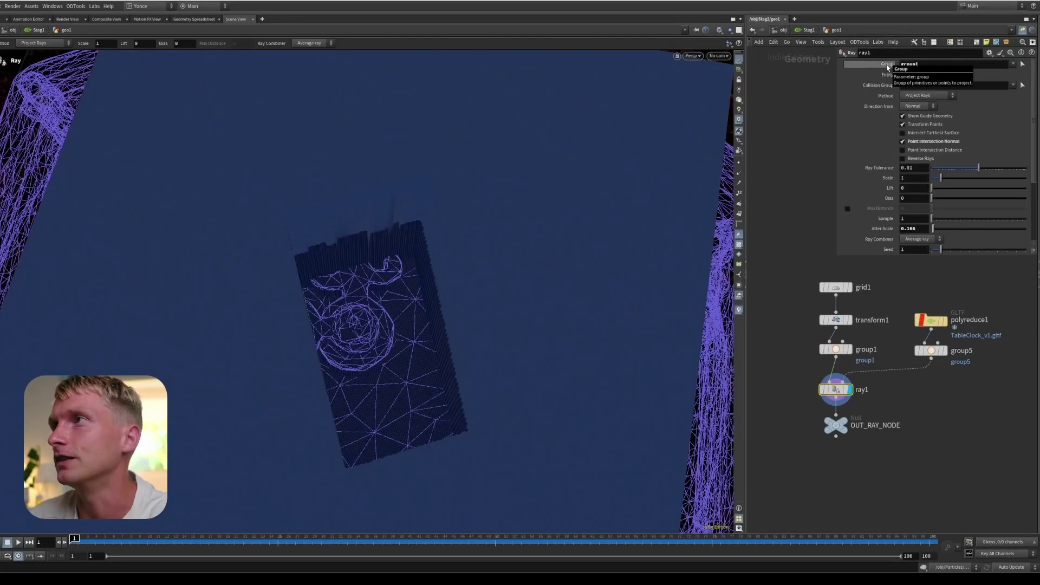
{"action": "left_click", "coordinate": [1013, 85]}
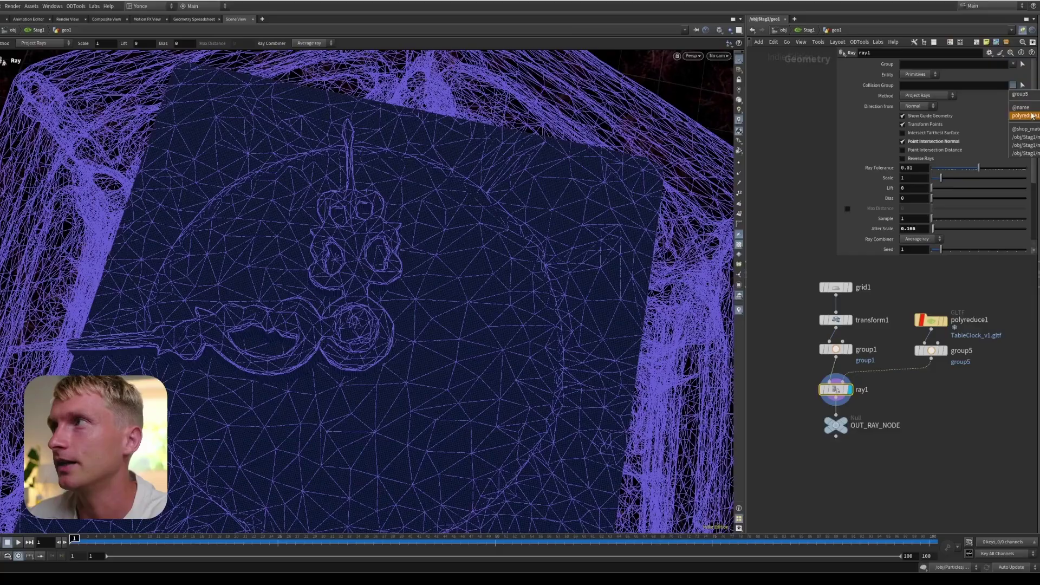
{"action": "left_click", "coordinate": [1021, 96]}
{"action": "middle_click_drag", "start_coordinate": [921, 453], "coordinate": [936, 418]}
{"action": "key", "text": "Escape"}
{"action": "left_click_drag", "start_coordinate": [434, 413], "coordinate": [452, 369]}
Select the clock hands on the polyreduce1 model to check them as a separate piece, and display the group5 node.
{"action": "left_click", "coordinate": [961, 285]}
{"action": "key", "text": "Escape"}
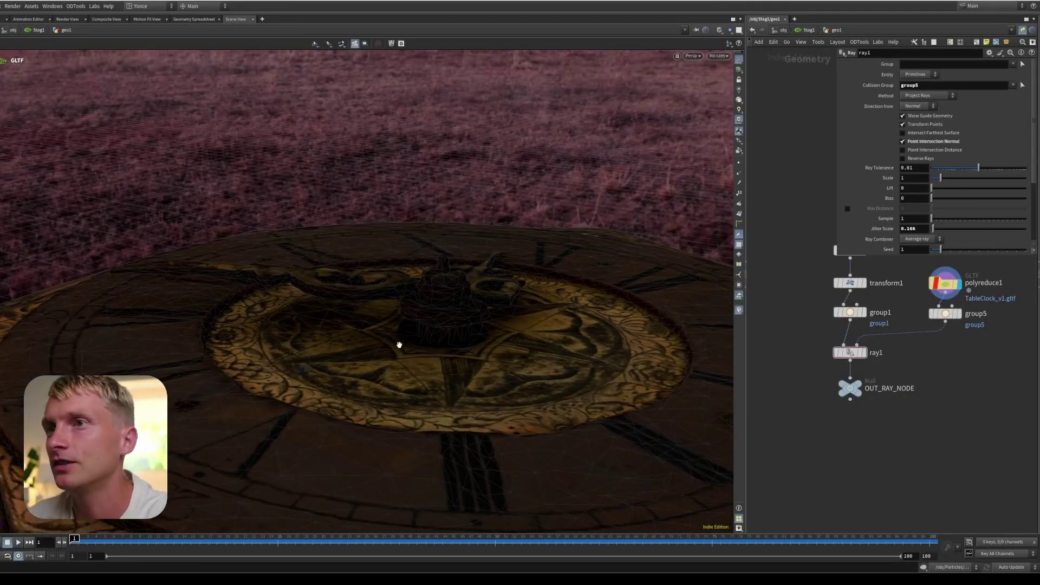
{"action": "left_click_drag", "start_coordinate": [399, 343], "coordinate": [417, 271]}
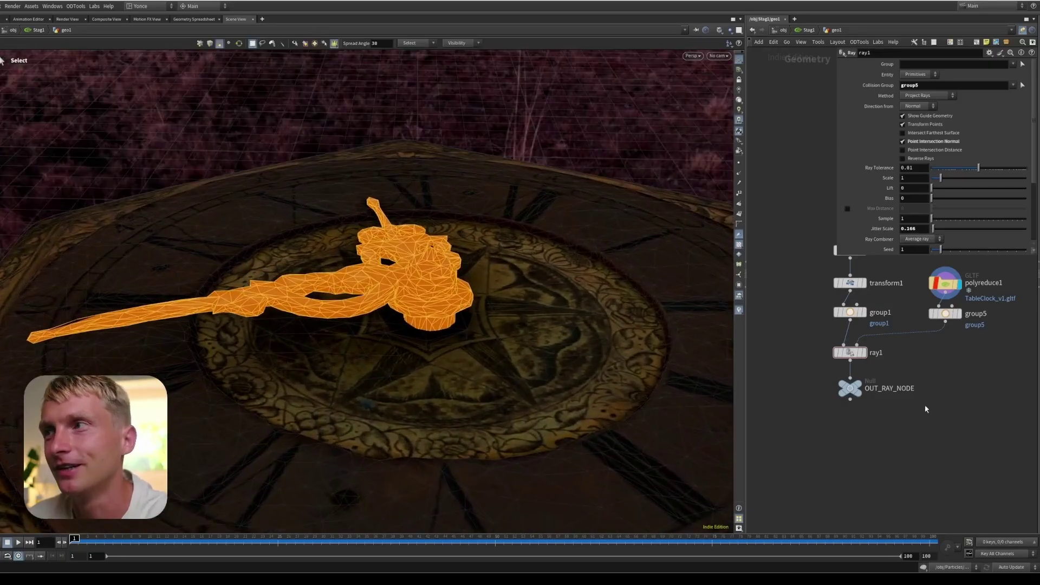
{"action": "left_click", "coordinate": [945, 314]}
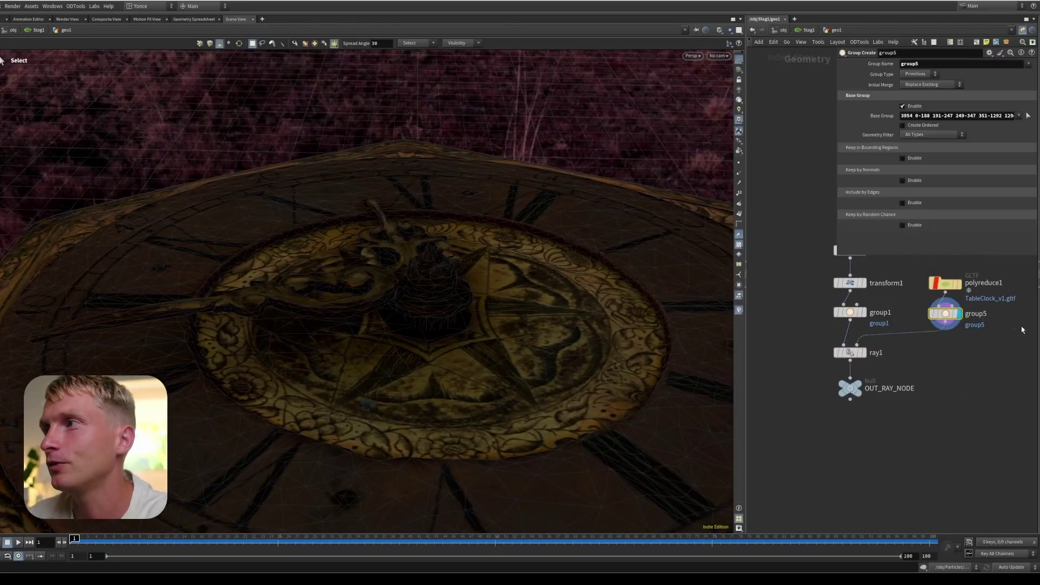
Display the ray1 node and inspect how the grid projects onto the group5 surface beneath the clock hands.
{"action": "left_click", "coordinate": [849, 352]}
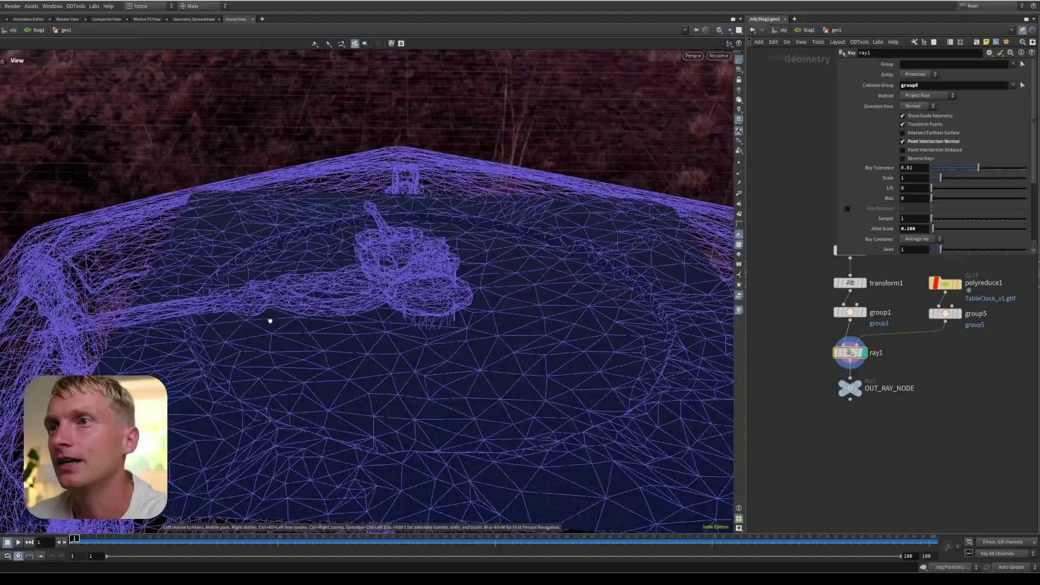
{"action": "left_click_drag", "start_coordinate": [269, 318], "coordinate": [428, 376]}
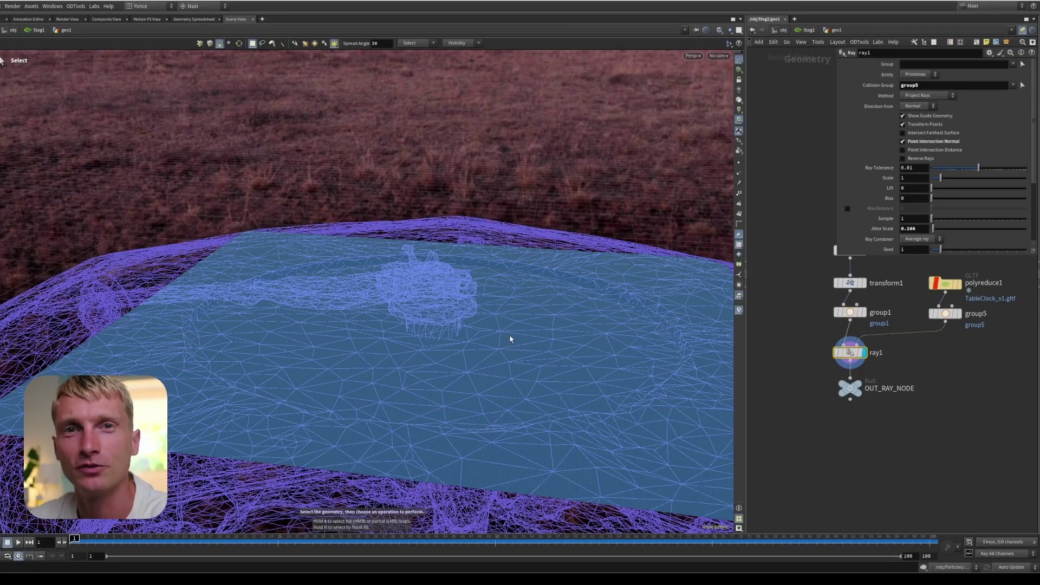
{"action": "middle_click_drag", "start_coordinate": [928, 388], "coordinate": [888, 415]}
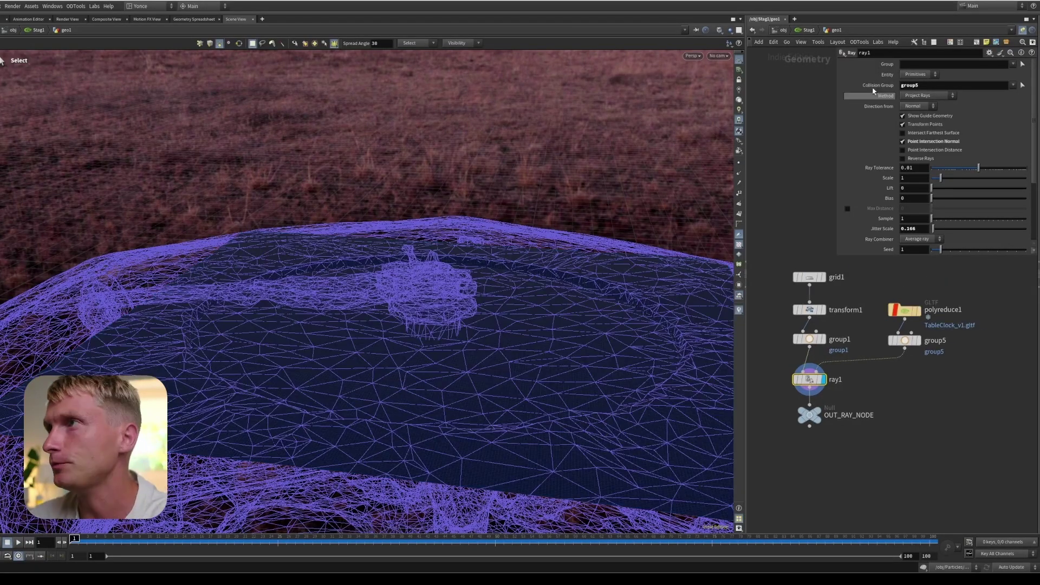
Clear ray1's Collision Group and disable Point Intersection Normal.
{"action": "triple_click", "coordinate": [953, 85]}
{"action": "key", "text": "BackSpace"}
{"action": "scroll", "coordinate": [888, 415], "scroll_direction": "up", "scroll_amount": 2}
{"action": "left_click", "coordinate": [902, 141]}
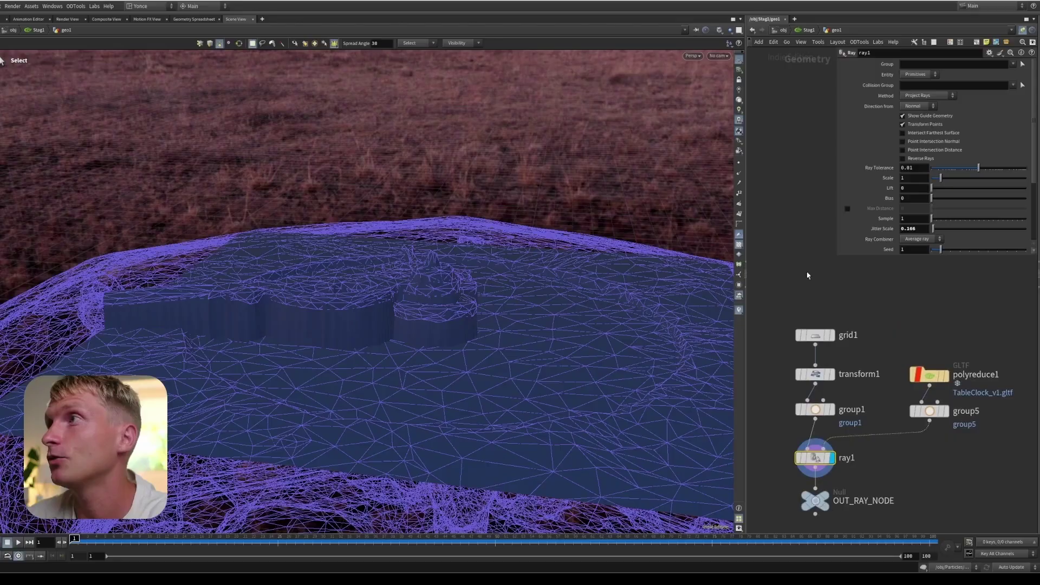
{"action": "left_click", "coordinate": [920, 96]}
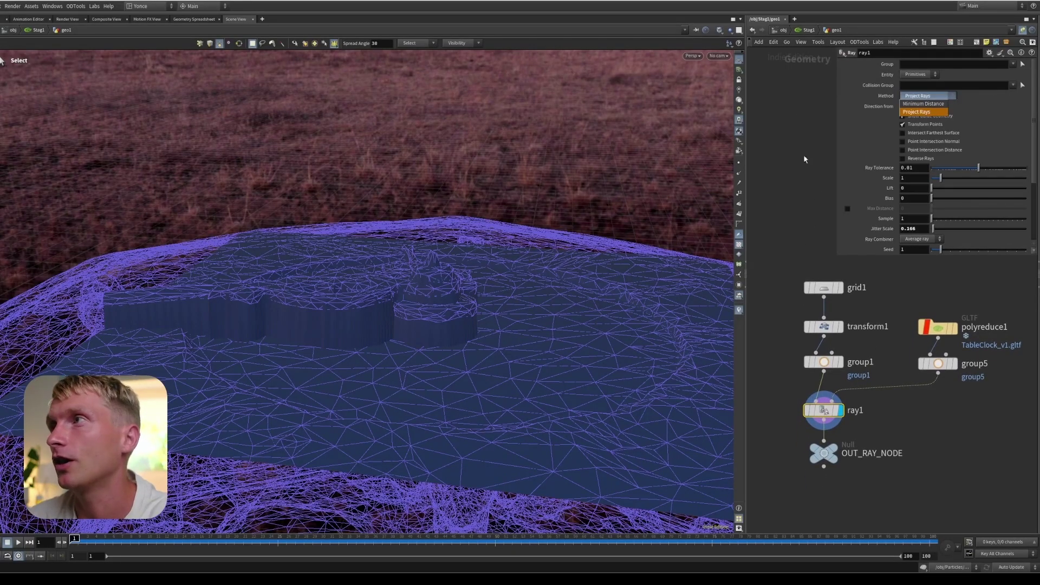
{"action": "left_click", "coordinate": [830, 256]}
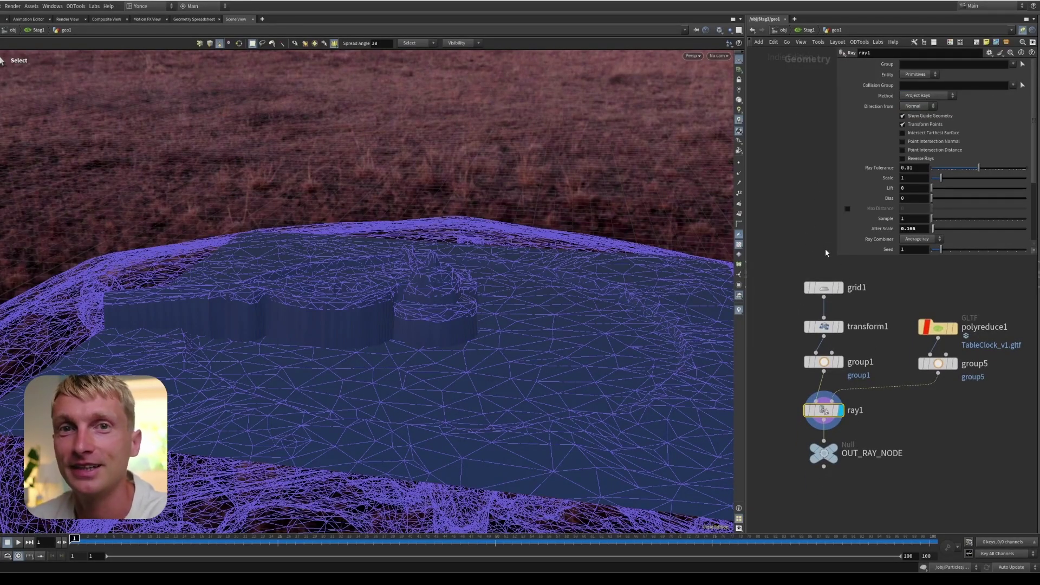
{"action": "left_click", "coordinate": [921, 96]}
{"action": "left_click", "coordinate": [920, 106]}
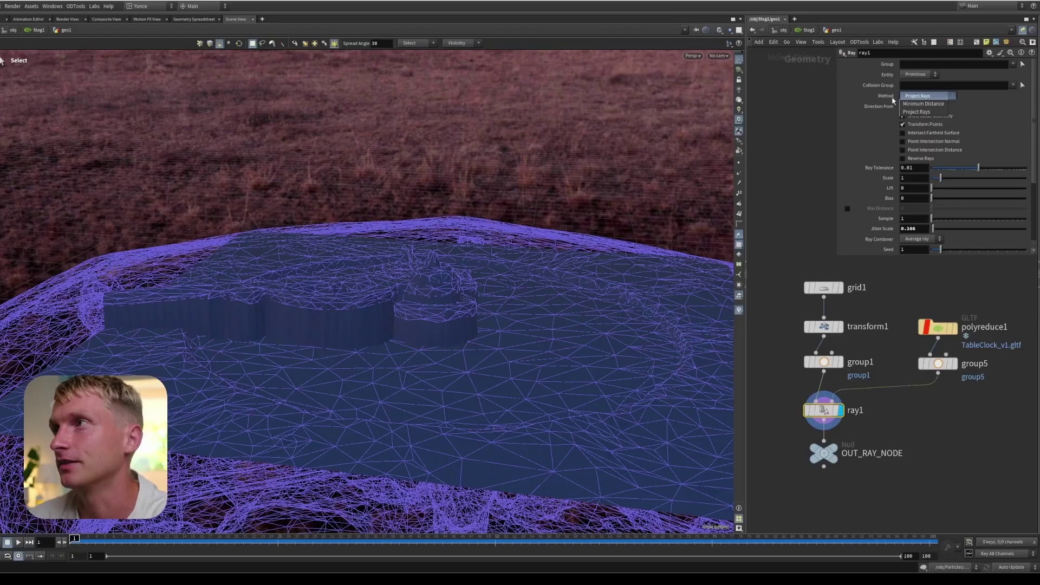
{"action": "middle_click_drag", "start_coordinate": [898, 486], "coordinate": [896, 460]}
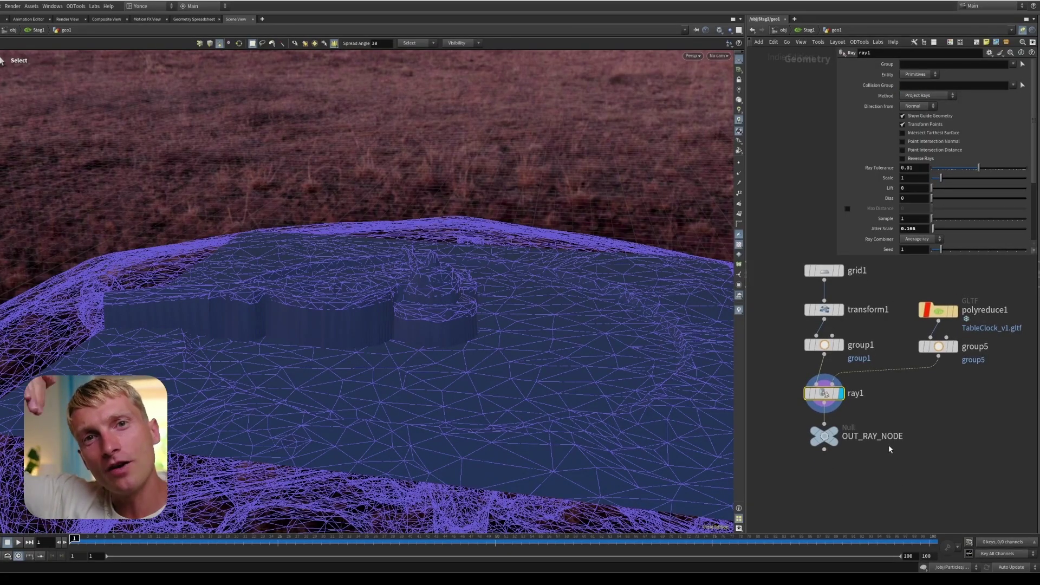
Display transform1's unprojected grid and show the polyreduce1 clock as a template wireframe beneath it.
{"action": "left_click", "coordinate": [841, 313]}
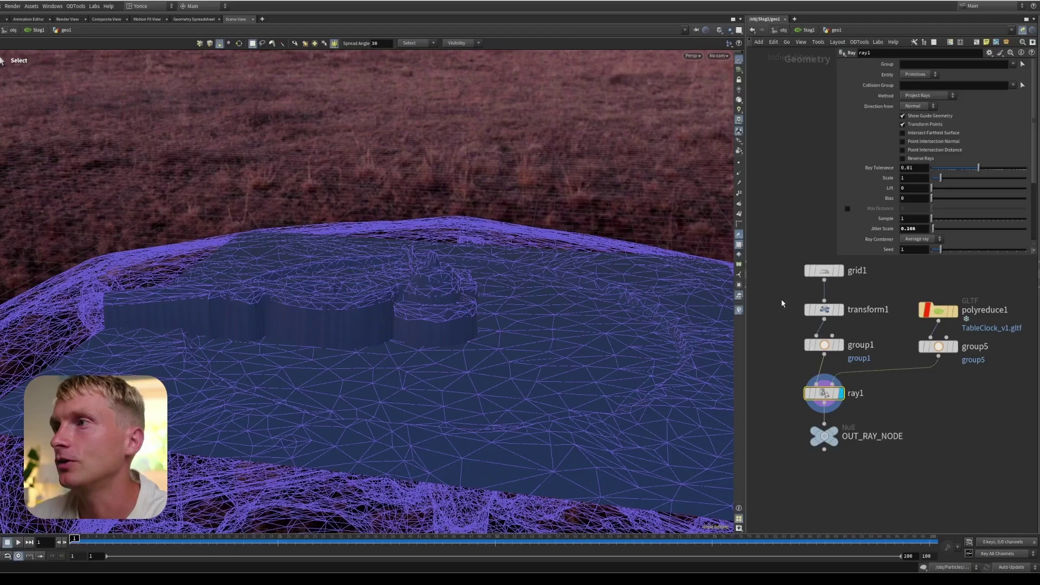
{"action": "left_click", "coordinate": [843, 314]}
{"action": "key", "text": "Escape"}
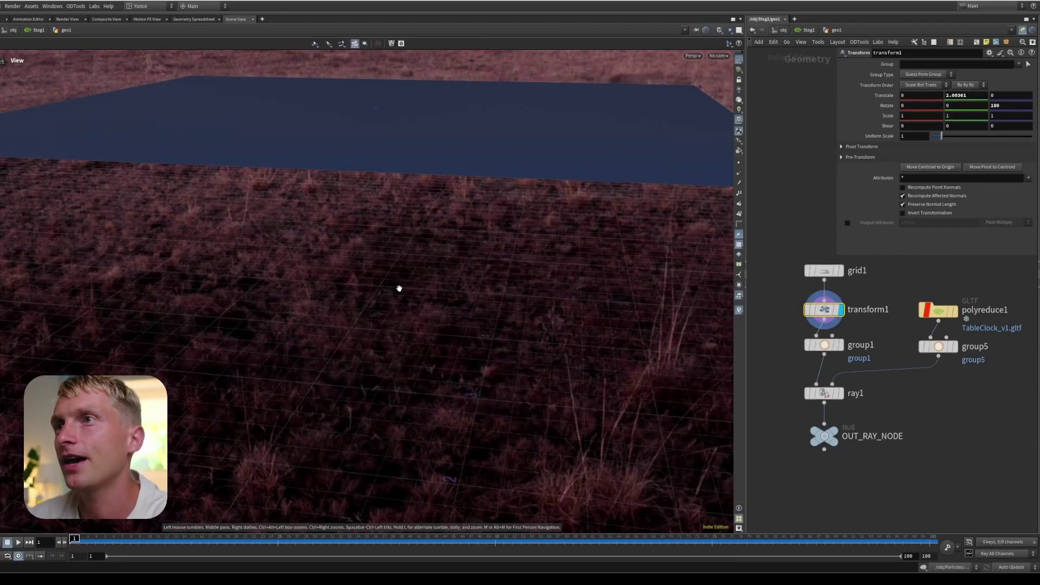
{"action": "left_click_drag", "start_coordinate": [399, 288], "coordinate": [373, 348]}
{"action": "key", "text": "s"}
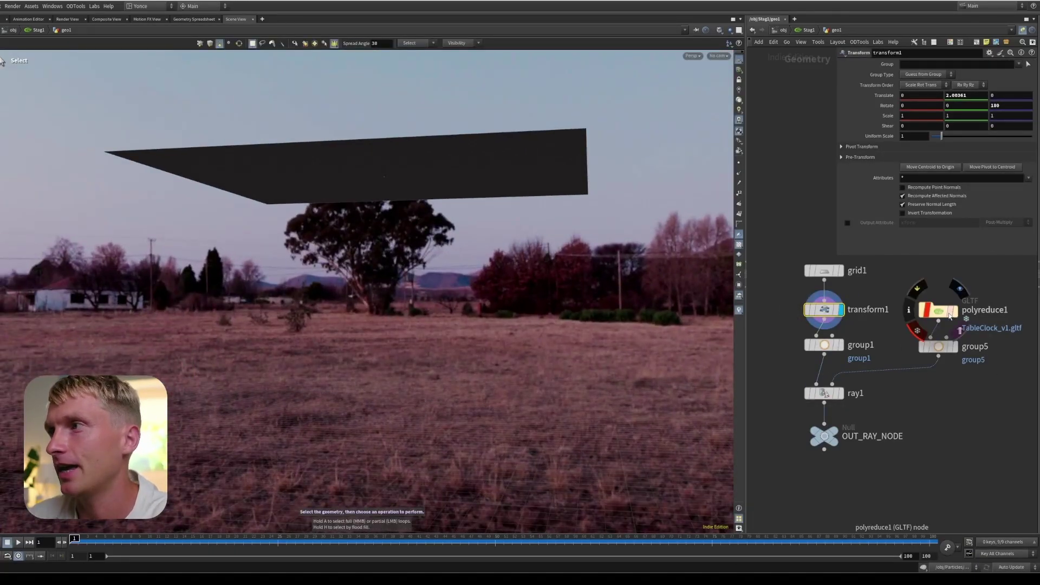
{"action": "left_click", "coordinate": [952, 309]}
{"action": "left_click_drag", "start_coordinate": [444, 295], "coordinate": [417, 311], "text": "alt"}
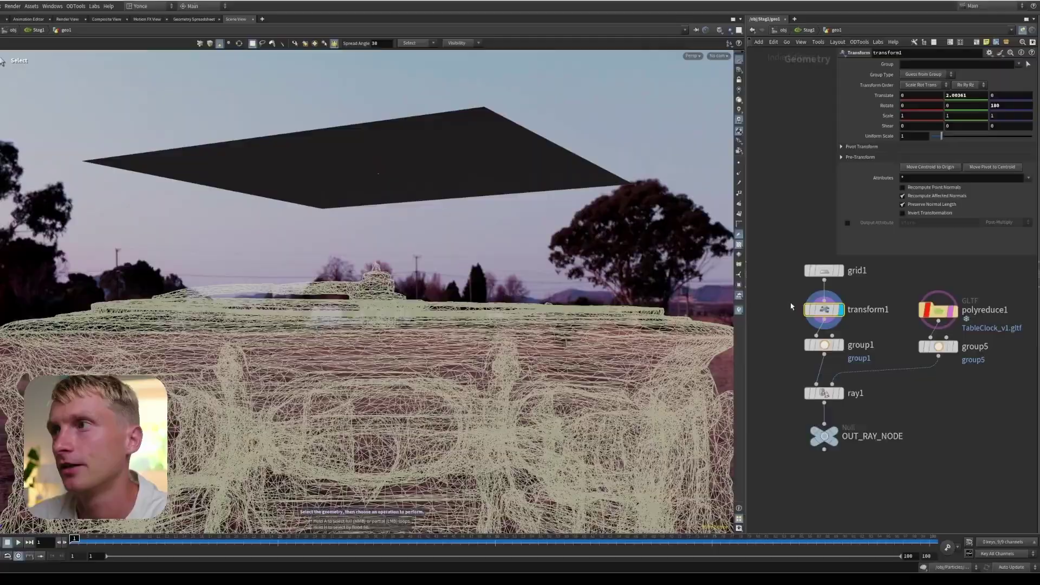
Lower the grid in transform1 to a Y translation of about 1.7, just above the clock.
{"action": "left_click_drag", "start_coordinate": [781, 288], "coordinate": [841, 315]}
{"action": "key", "text": "Return"}
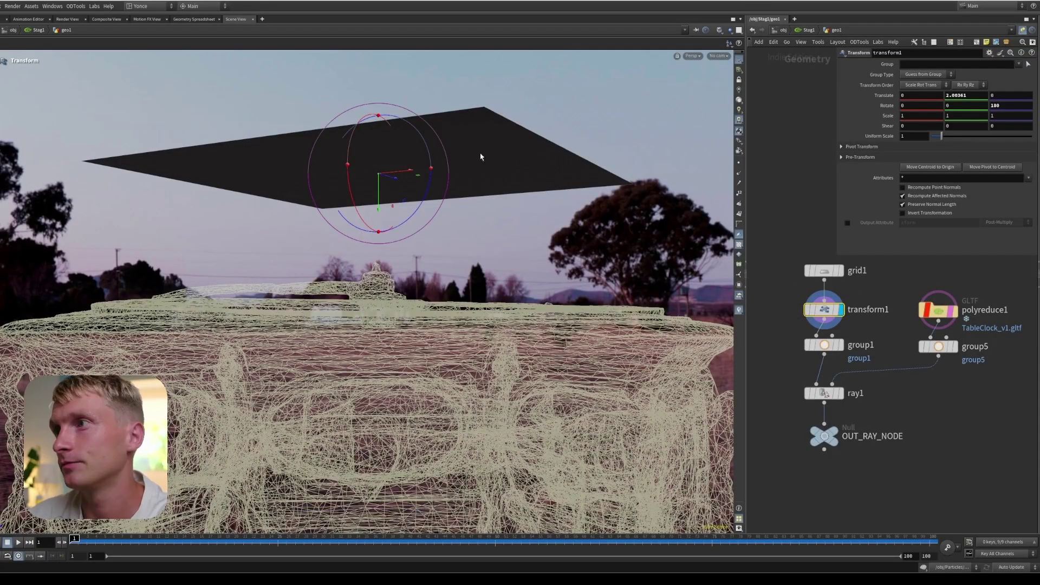
{"action": "left_click_drag", "start_coordinate": [378, 201], "coordinate": [383, 301], "text": "alt"}
{"action": "key", "text": "r"}
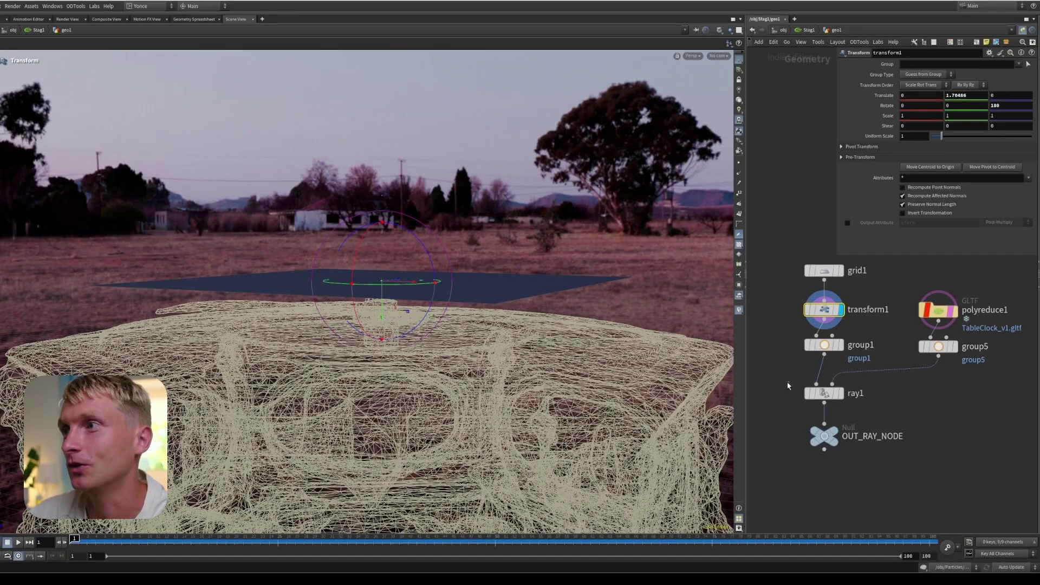
Try moving the grid vertically relative to the clock in transform1, and undo the last move.
{"action": "left_click", "coordinate": [824, 393]}
{"action": "left_click", "coordinate": [918, 75]}
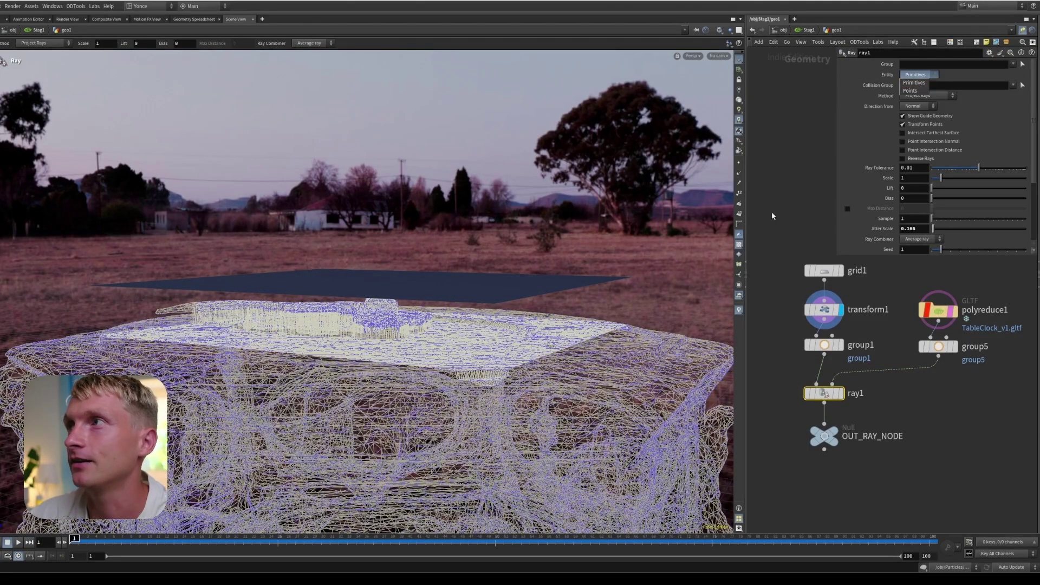
{"action": "left_click", "coordinate": [799, 201]}
{"action": "left_click", "coordinate": [823, 310]}
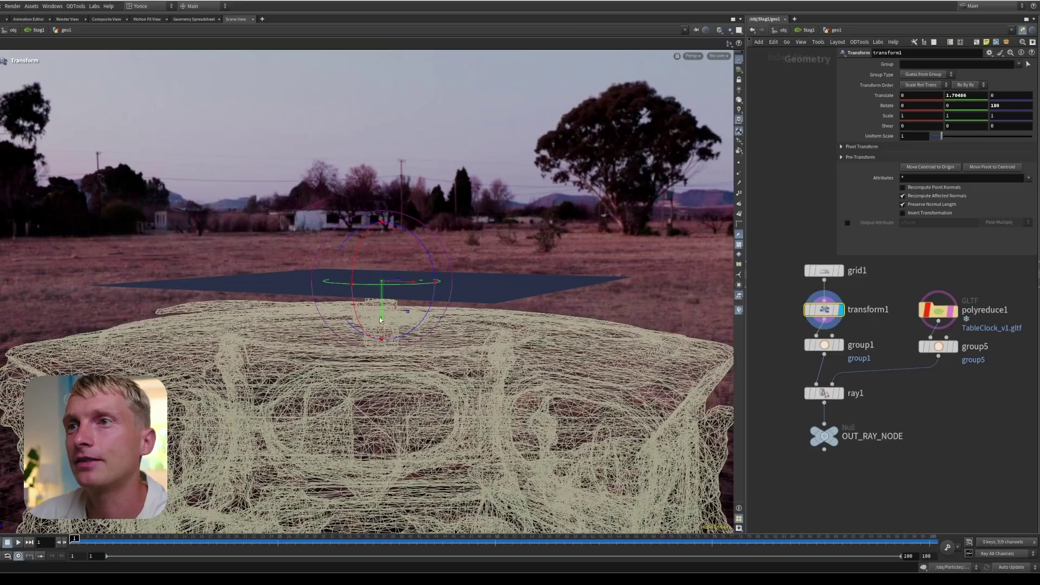
{"action": "left_click_drag", "start_coordinate": [379, 317], "coordinate": [751, 333]}
{"action": "key", "text": "ctrl+z"}
Display ray1, set its Method to Minimum Distance, and inspect the projection around the clock hands.
{"action": "left_click", "coordinate": [838, 393]}
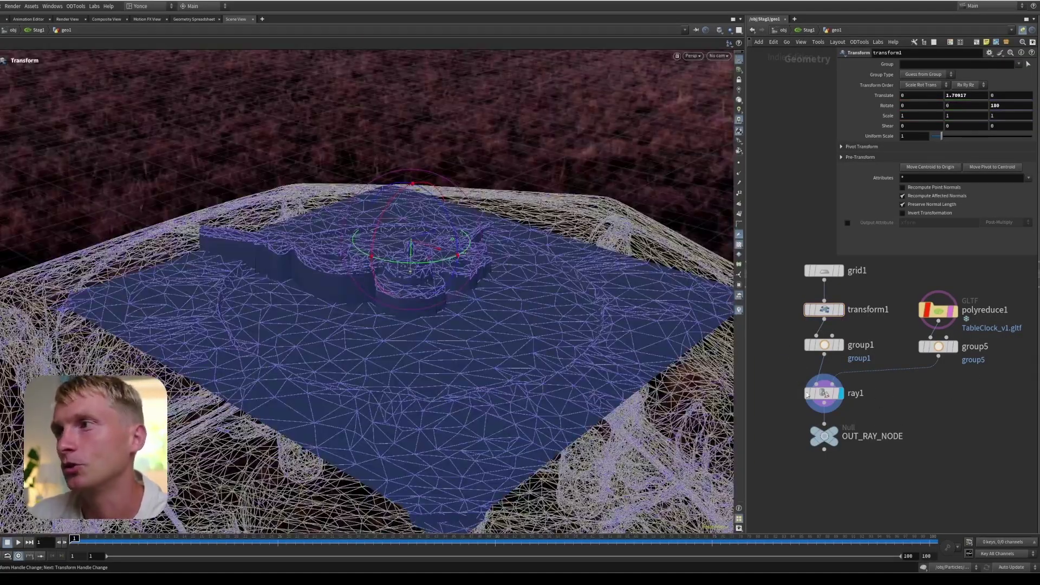
{"action": "left_click", "coordinate": [807, 394]}
{"action": "left_click", "coordinate": [927, 96]}
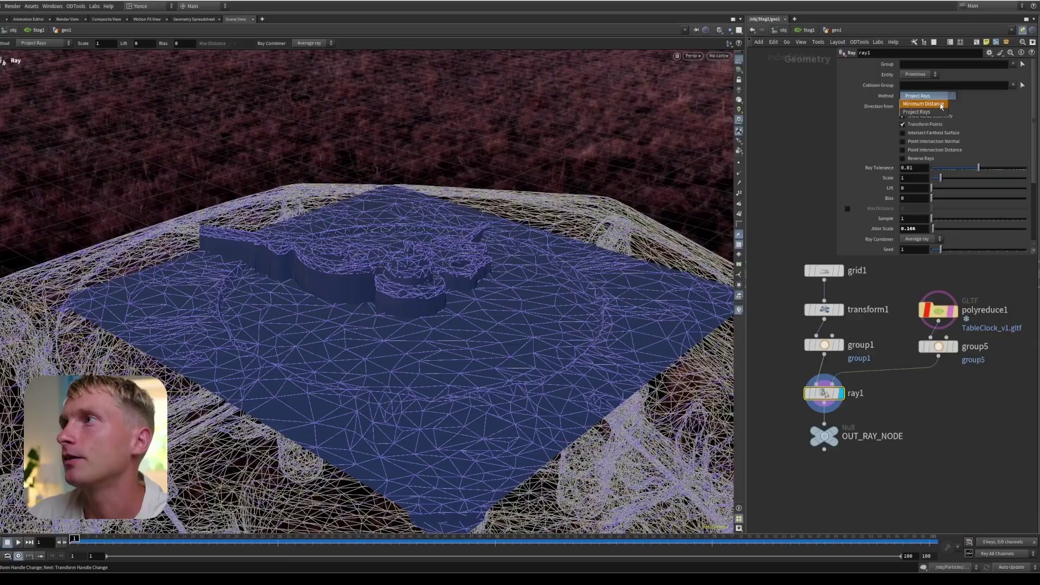
{"action": "left_click", "coordinate": [942, 104]}
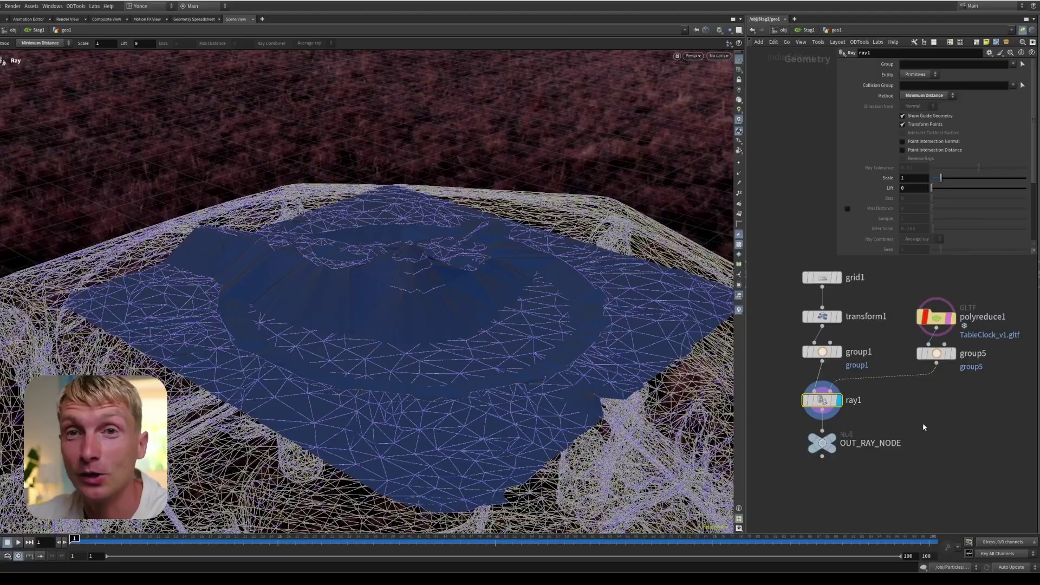
{"action": "left_click_drag", "start_coordinate": [498, 336], "coordinate": [436, 436]}
{"action": "right_click_drag", "start_coordinate": [436, 436], "coordinate": [461, 226]}
{"action": "left_click_drag", "start_coordinate": [461, 226], "coordinate": [405, 267]}
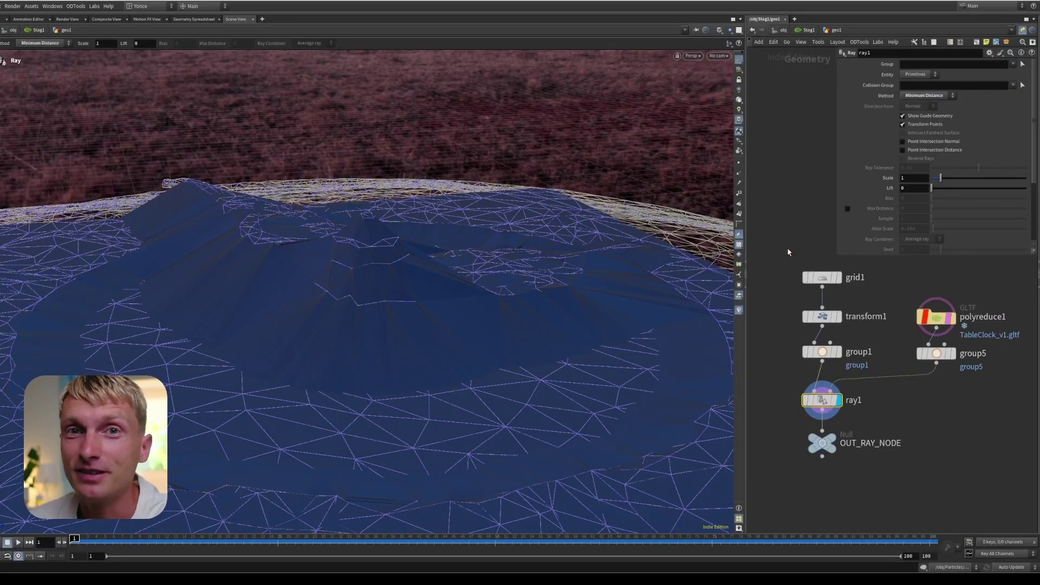
Set ray1's Method back to Project Rays and examine the projected clock hands.
{"action": "left_click", "coordinate": [924, 95]}
{"action": "left_click", "coordinate": [921, 86]}
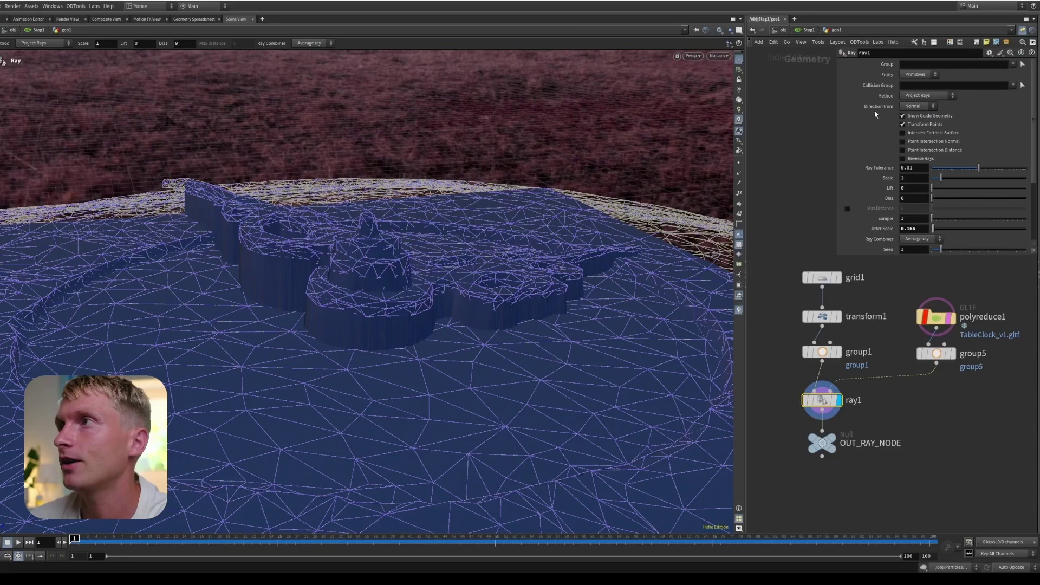
{"action": "left_click_drag", "start_coordinate": [503, 329], "coordinate": [474, 389]}
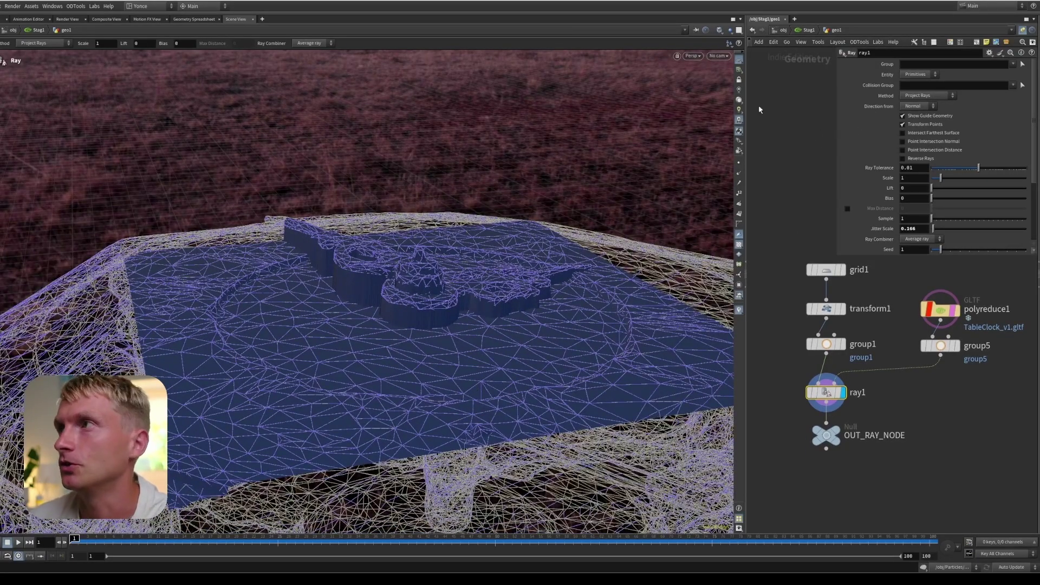
Set ray1's Direction from option to Vector.
{"action": "left_click", "coordinate": [932, 107]}
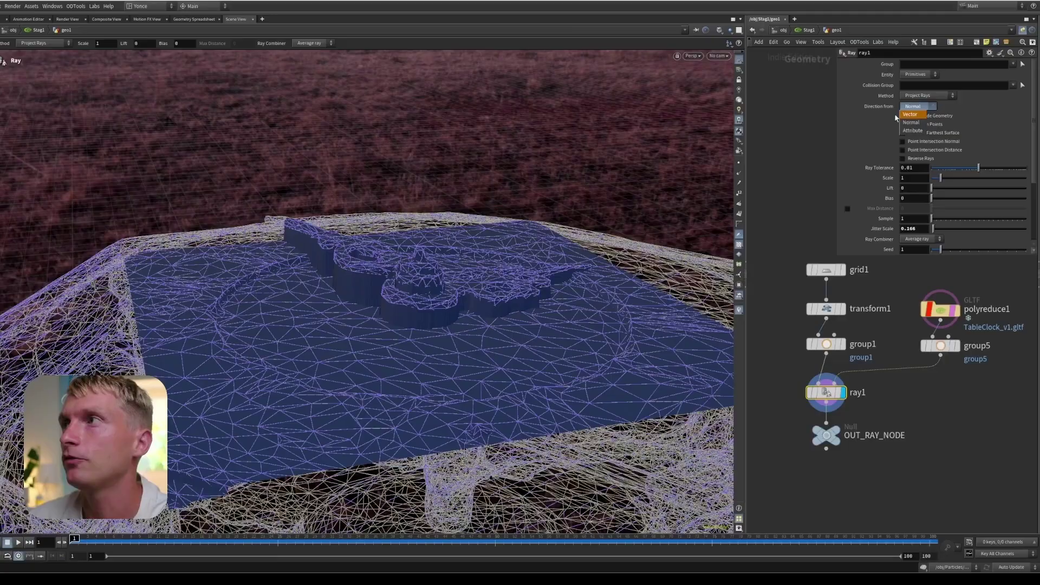
{"action": "left_click", "coordinate": [808, 138]}
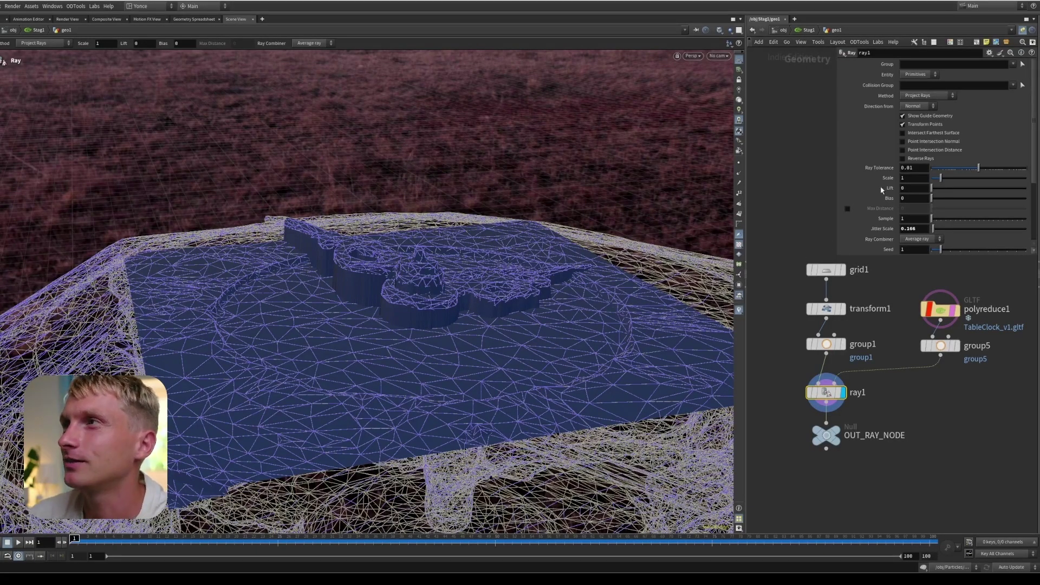
{"action": "left_click", "coordinate": [917, 106]}
{"action": "left_click", "coordinate": [916, 116]}
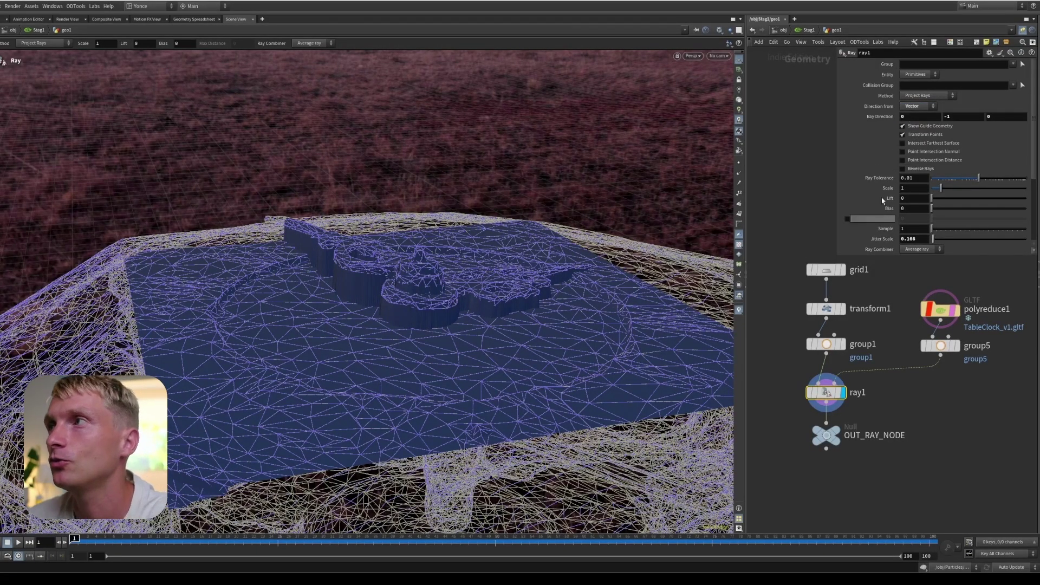
Drive ray1's Ray Direction by the normal with the expressions @N.x, @N.y and @N.z.
{"action": "left_click", "coordinate": [909, 117]}
{"action": "type", "text": "@N"}
{"action": "key", "text": "Return"}
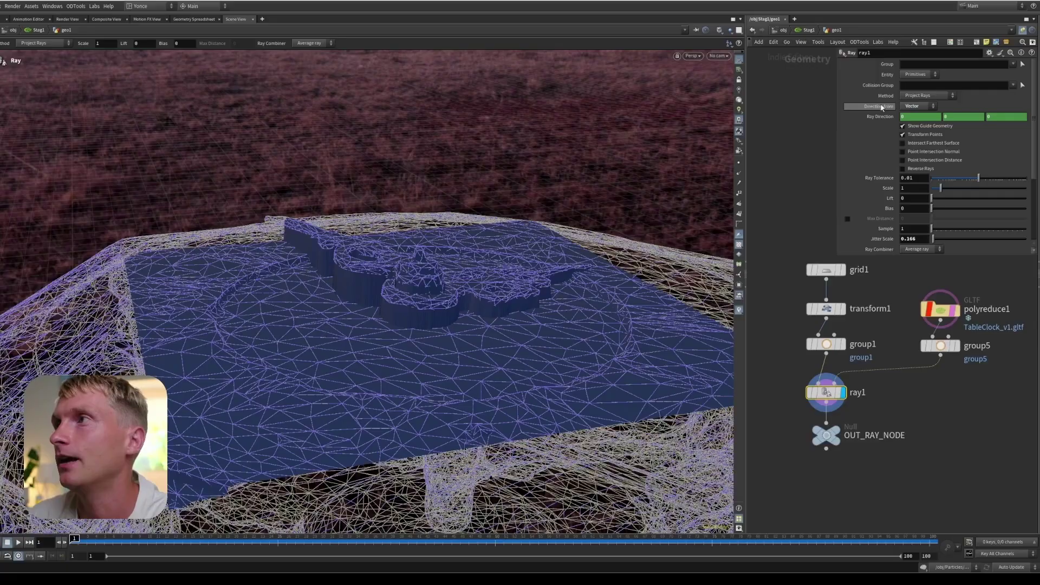
{"action": "left_click", "coordinate": [934, 116]}
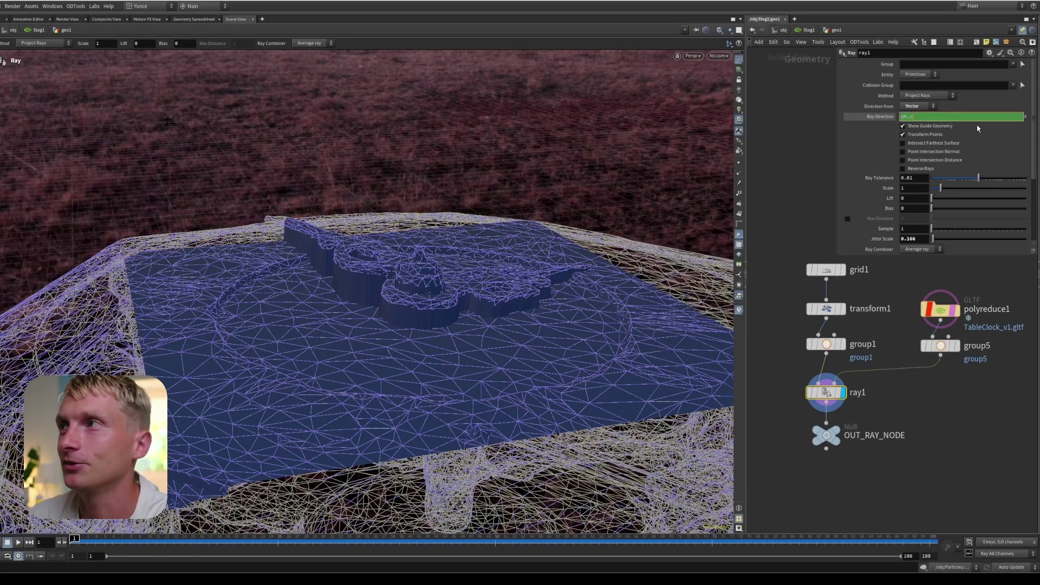
{"action": "key", "text": "Escape"}
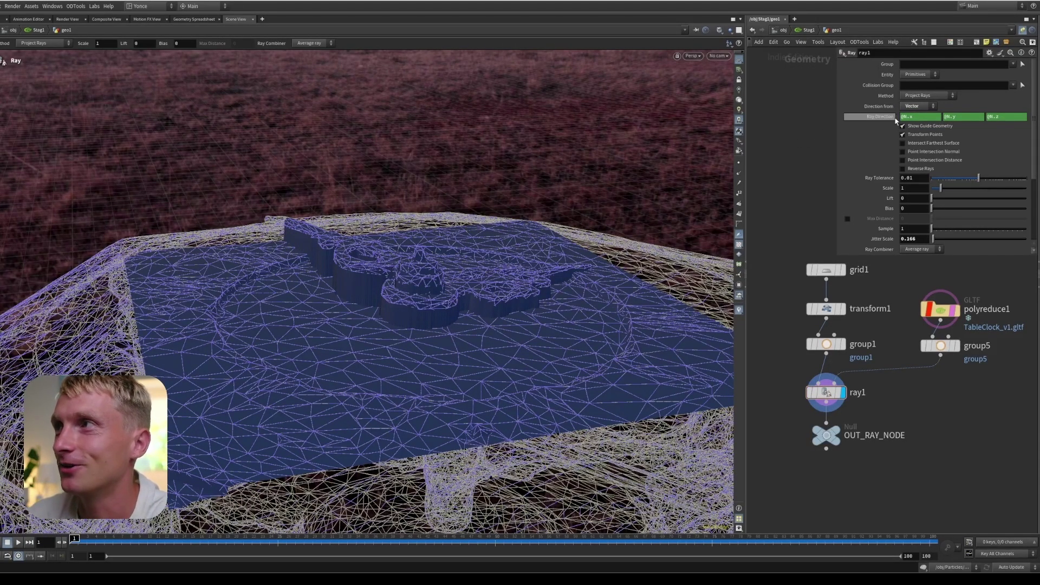
Remove the Ray Direction expressions and set the vector to 0, -1, 0.
{"action": "left_click", "coordinate": [893, 120], "text": "ctrl+shift"}
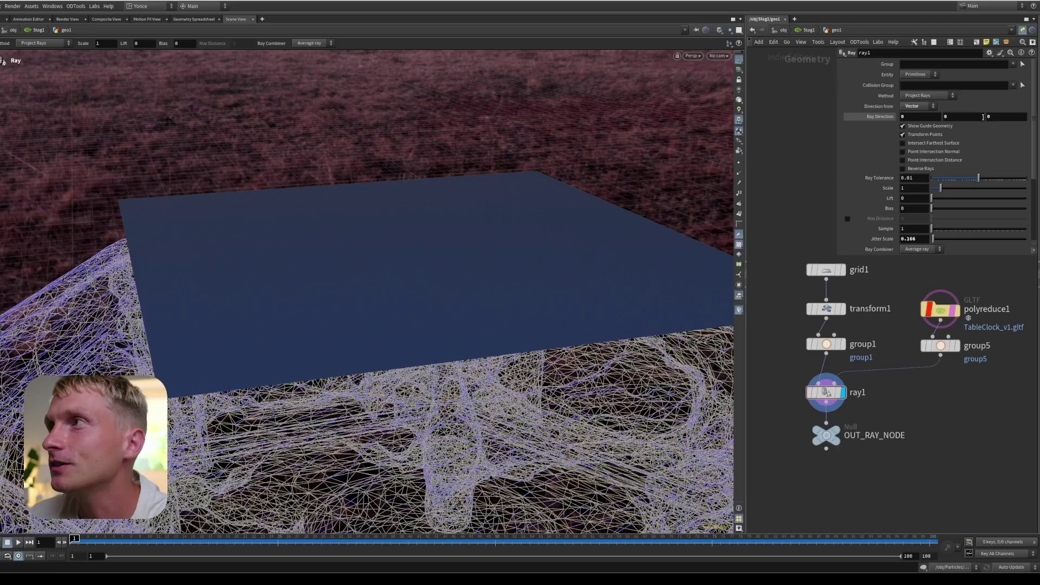
{"action": "middle_click_drag", "start_coordinate": [973, 115], "coordinate": [959, 114]}
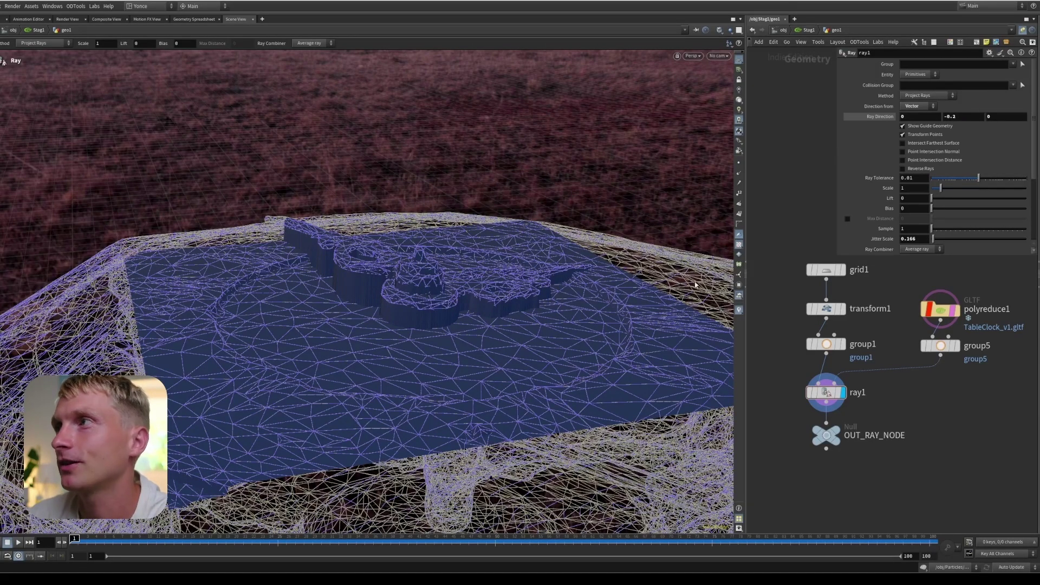
{"action": "left_click", "coordinate": [961, 114]}
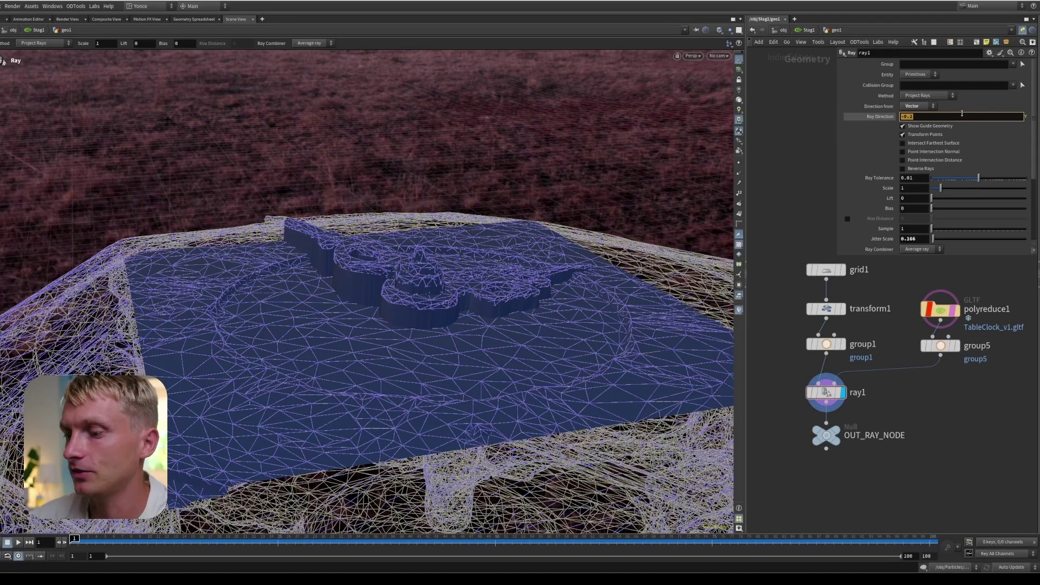
{"action": "type", "text": "-1"}
{"action": "key", "text": "Return"}
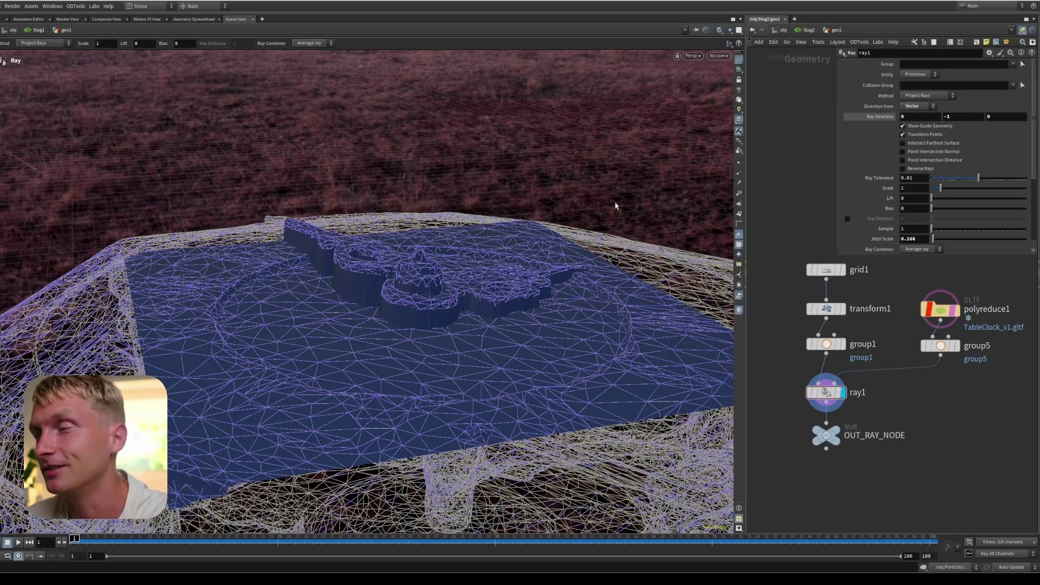
Try slanting the Ray Direction along X and Z, and reset it to the @N.x, @N.y and @N.z expressions.
{"action": "left_click_drag", "start_coordinate": [459, 329], "coordinate": [541, 309], "text": "alt"}
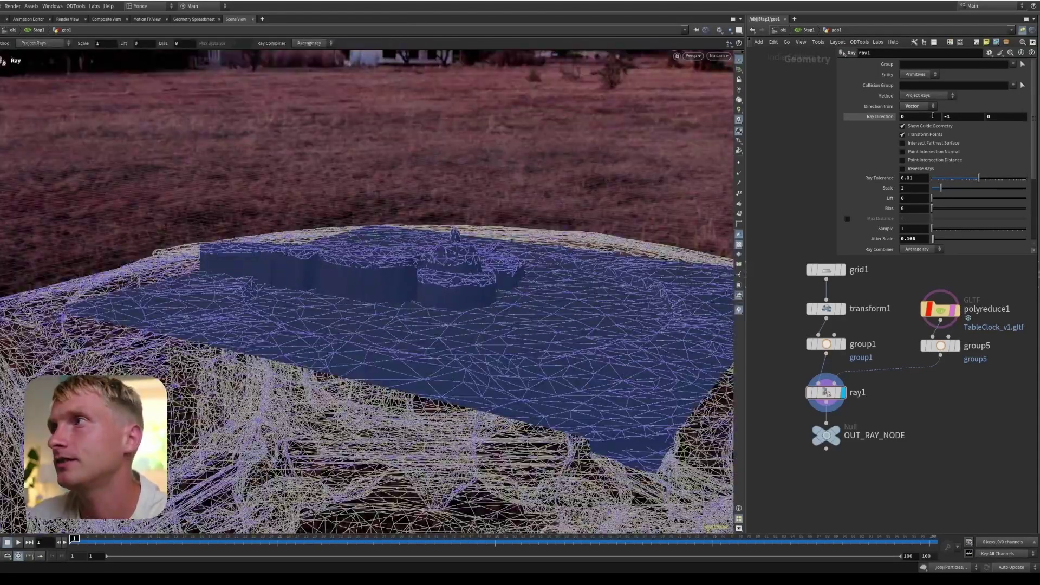
{"action": "mouse_move", "coordinate": [932, 115]}
{"action": "middle_mouse_down"}
{"action": "mouse_move", "coordinate": [984, 106]}
{"action": "mouse_move", "coordinate": [932, 118]}
{"action": "middle_mouse_up"}
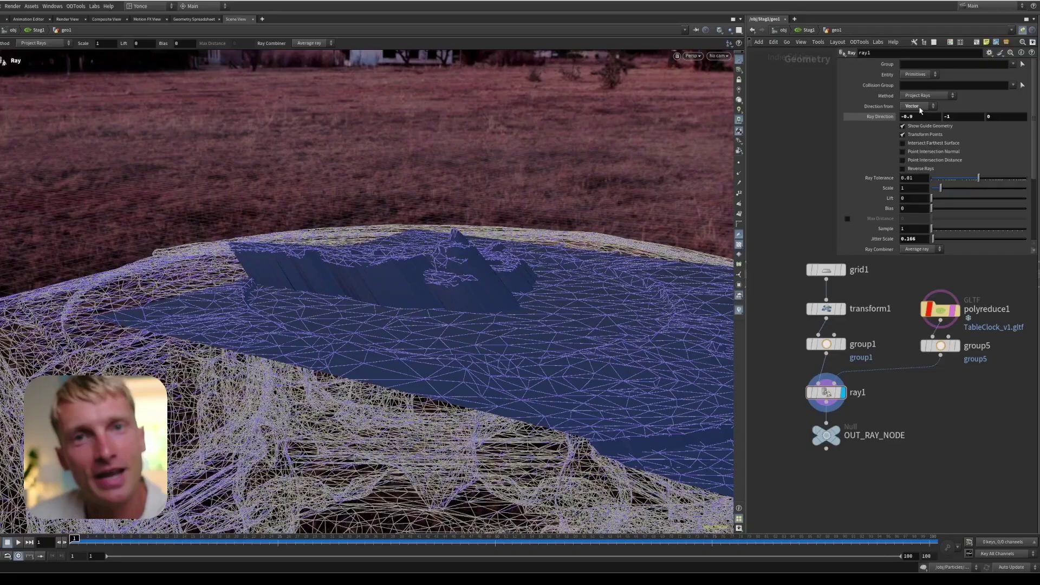
{"action": "mouse_move", "coordinate": [999, 117]}
{"action": "middle_mouse_down"}
{"action": "mouse_move", "coordinate": [983, 129]}
{"action": "mouse_move", "coordinate": [1005, 121]}
{"action": "middle_mouse_up"}
{"action": "middle_click", "coordinate": [884, 115], "text": "ctrl"}
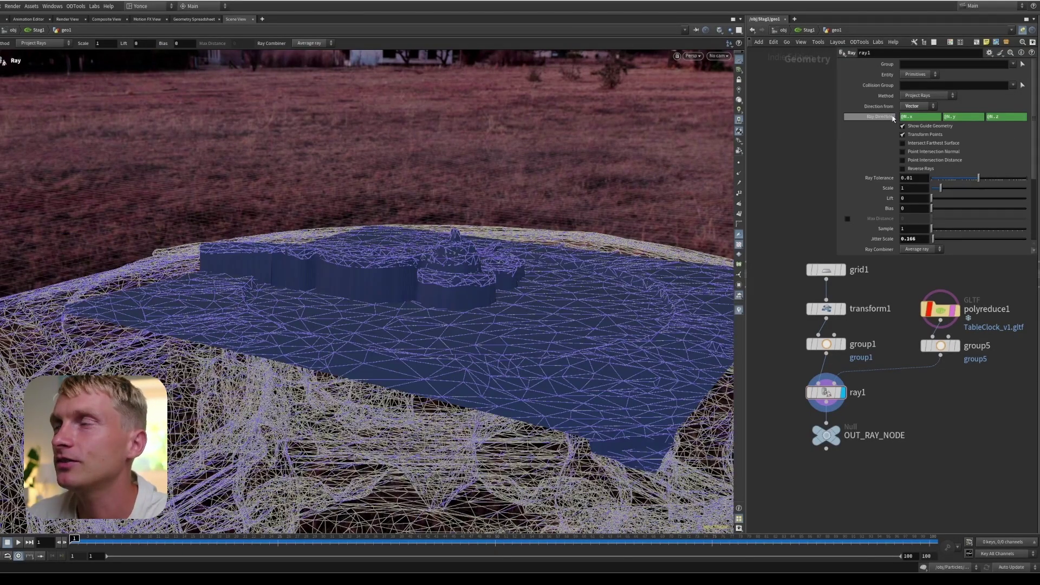
Try Attribute as ray1's Direction from option, and set the option to Normal.
{"action": "left_click", "coordinate": [917, 106]}
{"action": "left_click", "coordinate": [913, 130]}
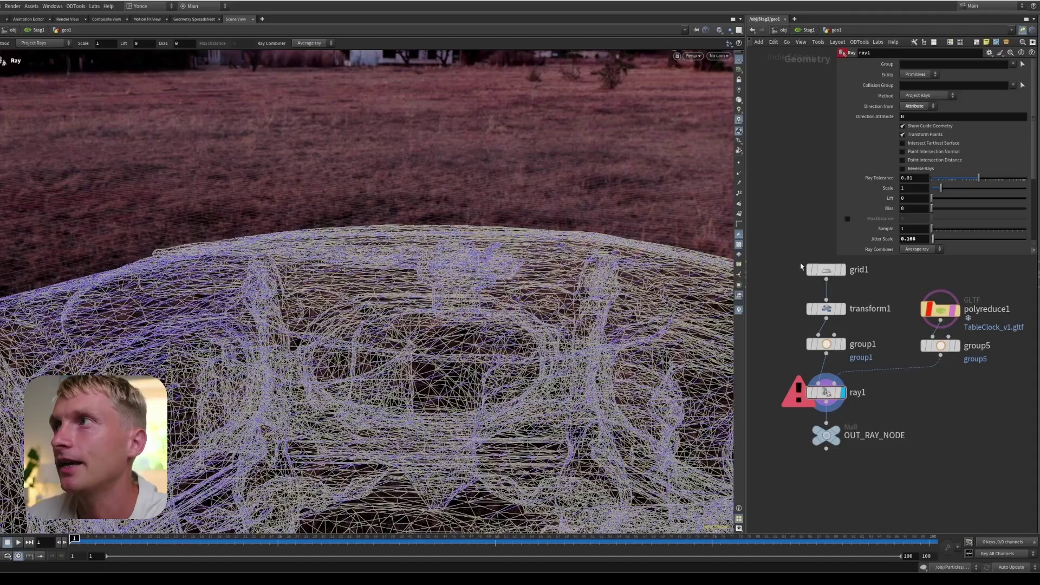
{"action": "right_click_drag", "start_coordinate": [448, 324], "coordinate": [499, 343], "text": "alt"}
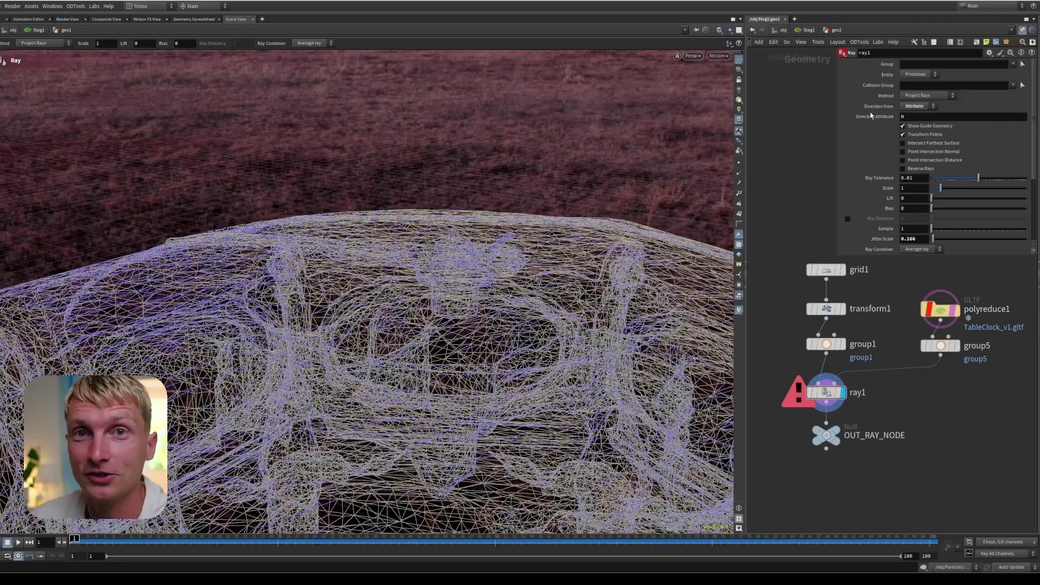
{"action": "left_click", "coordinate": [916, 106]}
{"action": "left_click", "coordinate": [916, 109]}
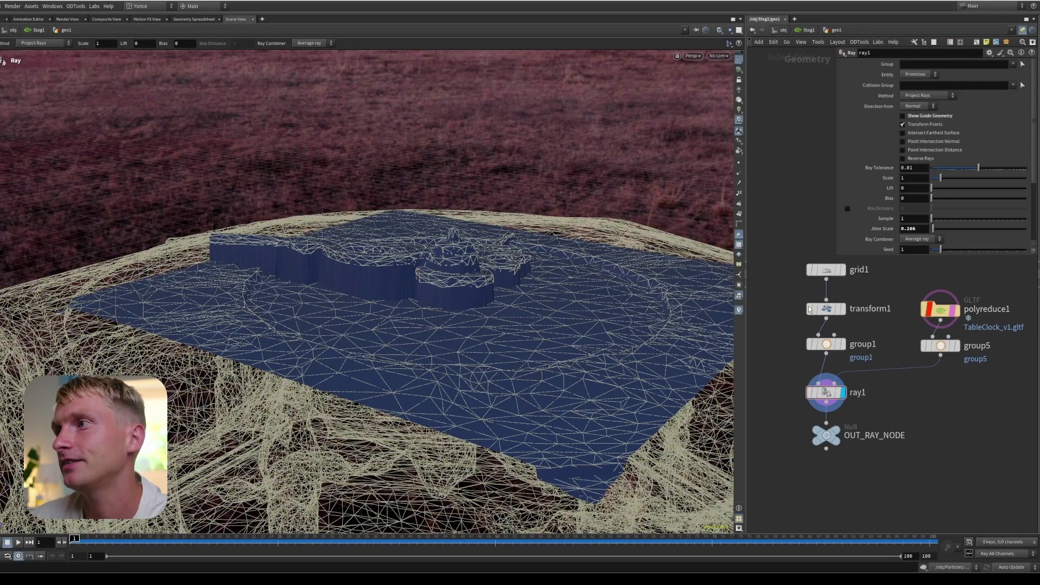
Turn off polyreduce1's template display and hide ray1's guide geometry, leaving only the projected grid in view.
{"action": "left_click", "coordinate": [954, 310]}
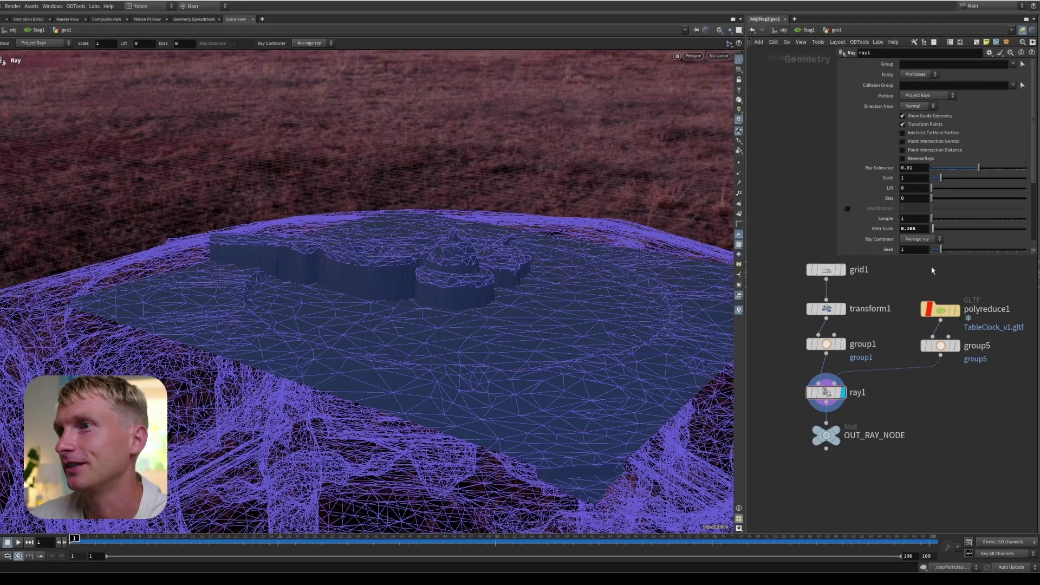
{"action": "left_click", "coordinate": [924, 116]}
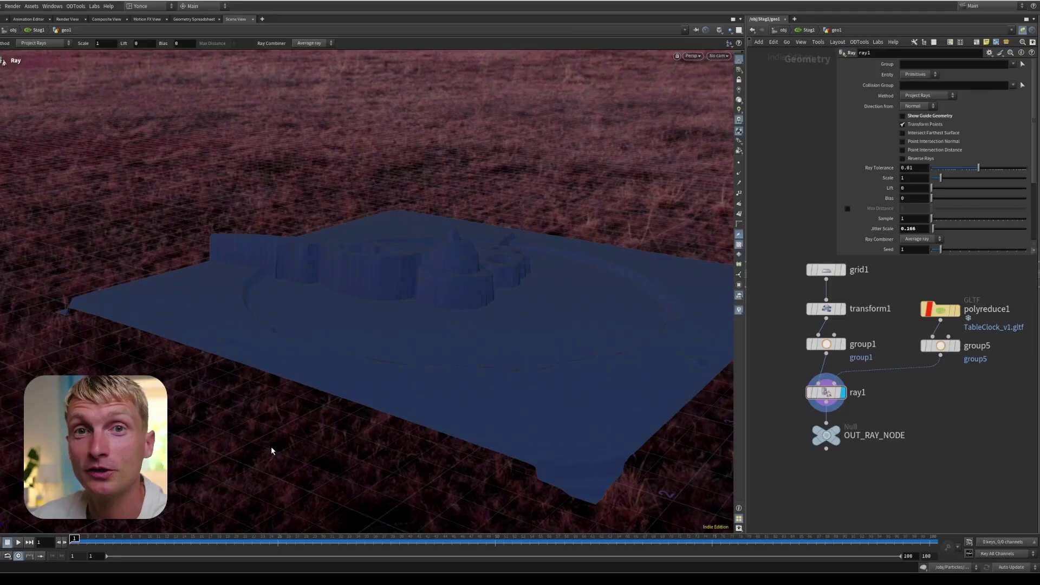
{"action": "key", "text": "Escape"}
{"action": "left_click_drag", "start_coordinate": [482, 286], "coordinate": [475, 299]}
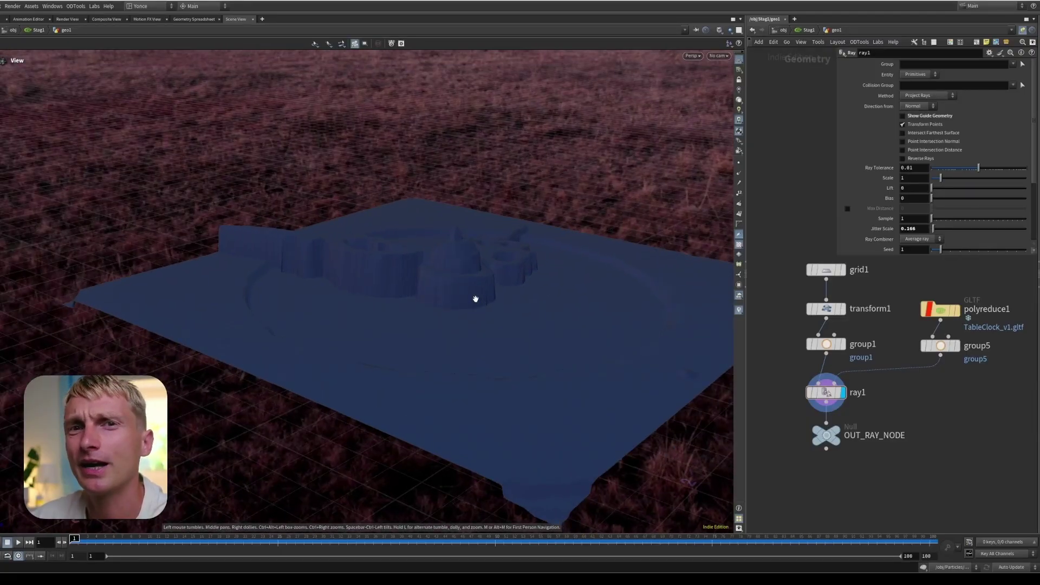
{"action": "key", "text": "Return"}
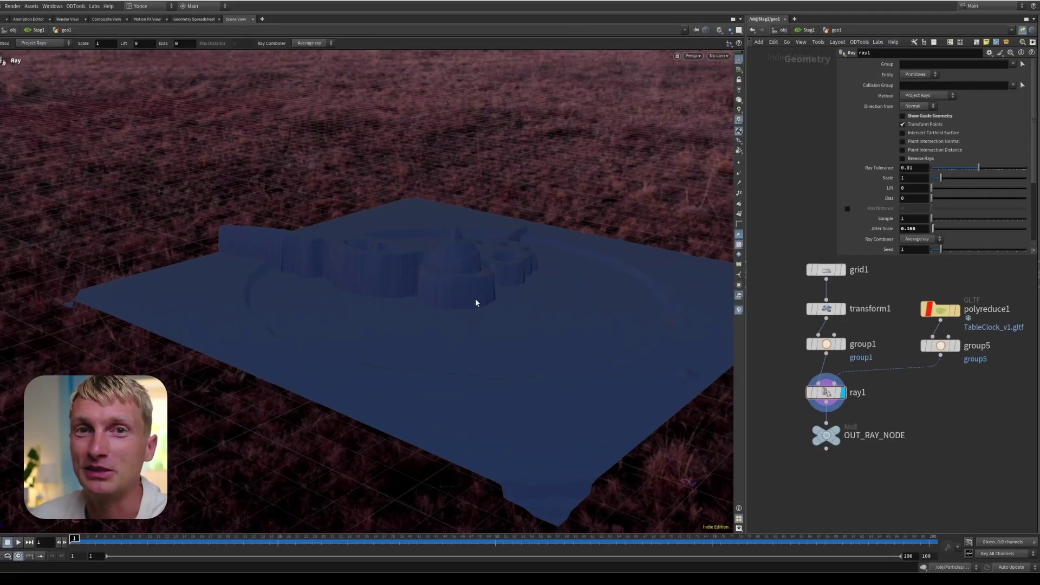
Turn off Transform Points on ray1 and examine the undeformed grid with the guide geometry shown and hidden.
{"action": "left_click", "coordinate": [923, 116]}
{"action": "left_click", "coordinate": [923, 124]}
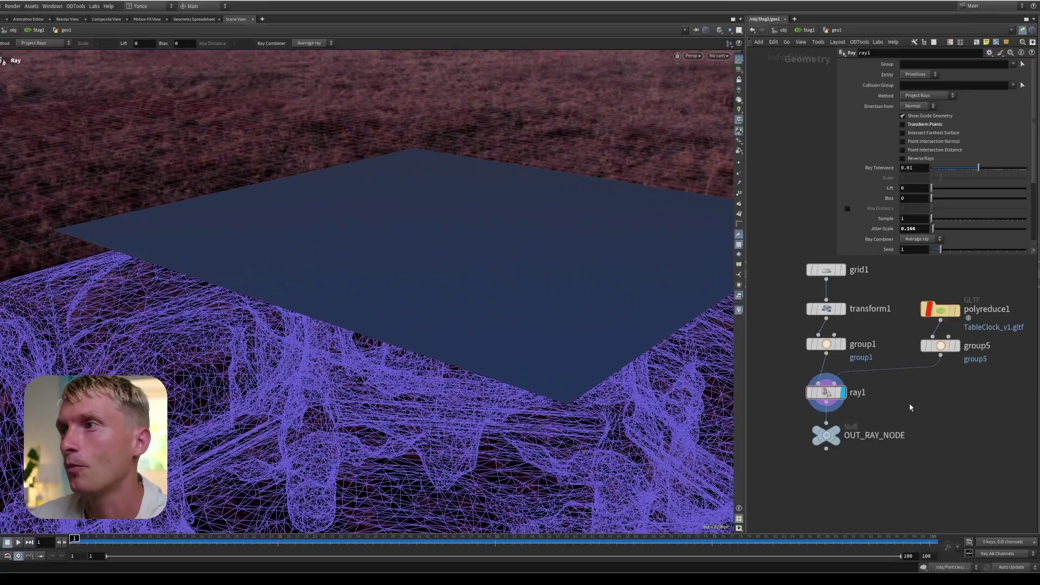
{"action": "left_click", "coordinate": [924, 116]}
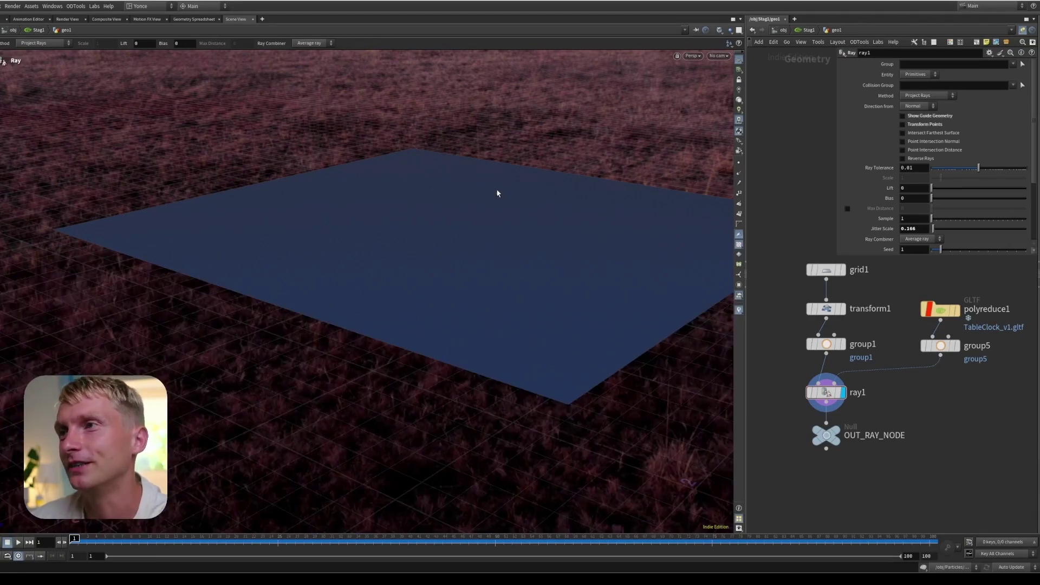
{"action": "left_click_drag", "start_coordinate": [497, 193], "coordinate": [583, 355], "text": "alt"}
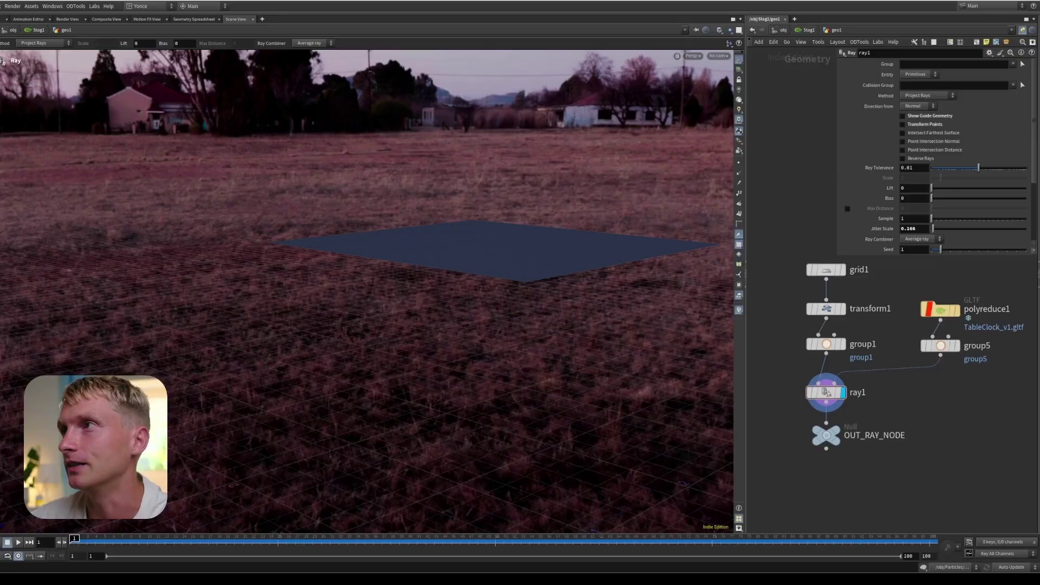
Enable Point Intersection Distance on ray1 and inspect the dist attribute values in the Geometry Spreadsheet.
{"action": "left_click", "coordinate": [933, 150]}
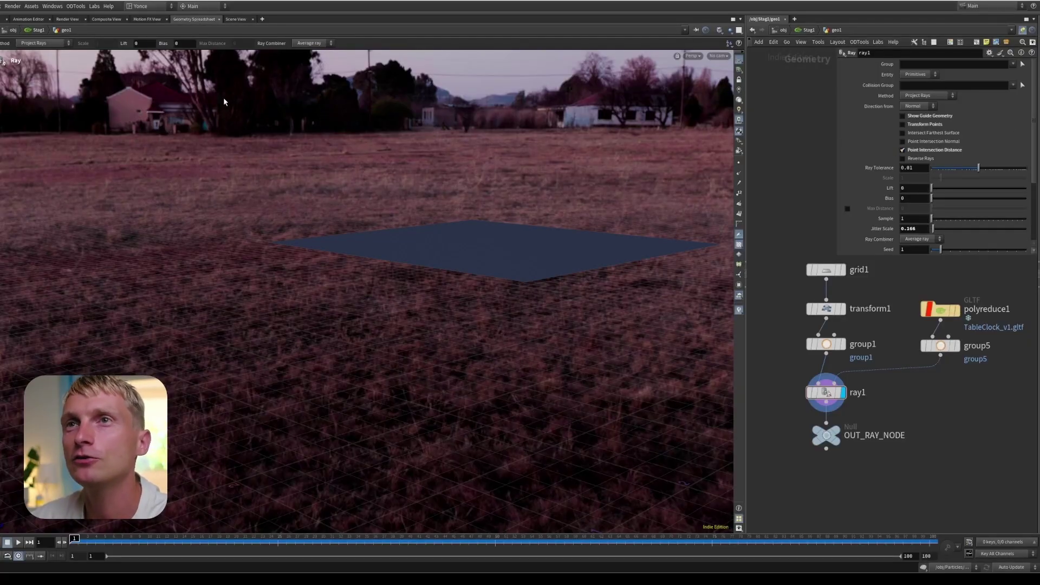
{"action": "key", "text": "ctrl+Page_Up"}
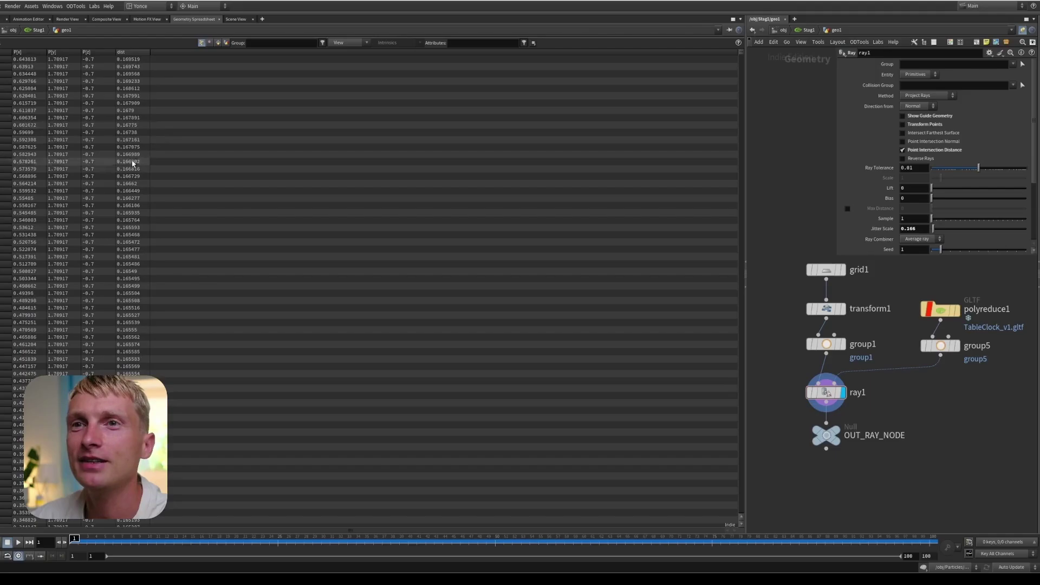
{"action": "scroll", "coordinate": [132, 162], "scroll_direction": "down", "scroll_amount": 10}
Raise the grid by setting transform1's Y translate to 2.90917, and examine ray1's result in the scene.
{"action": "left_click", "coordinate": [851, 489]}
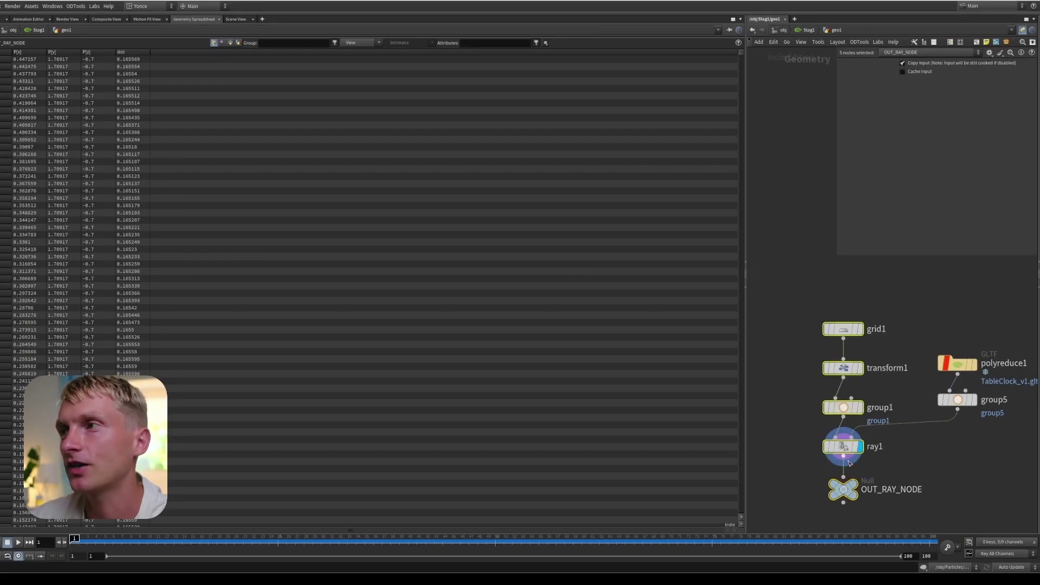
{"action": "left_click", "coordinate": [843, 391]}
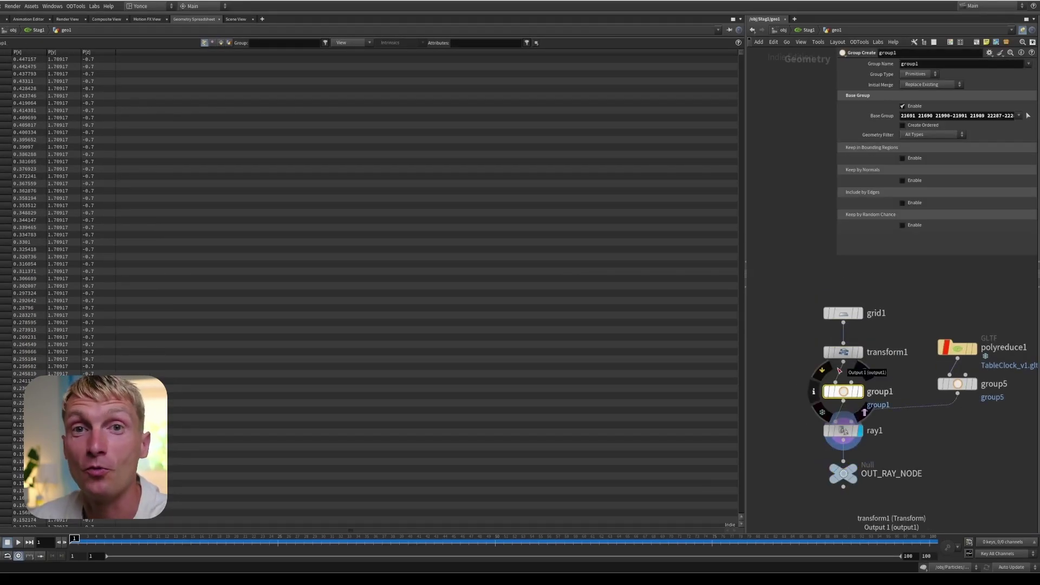
{"action": "left_click", "coordinate": [842, 352]}
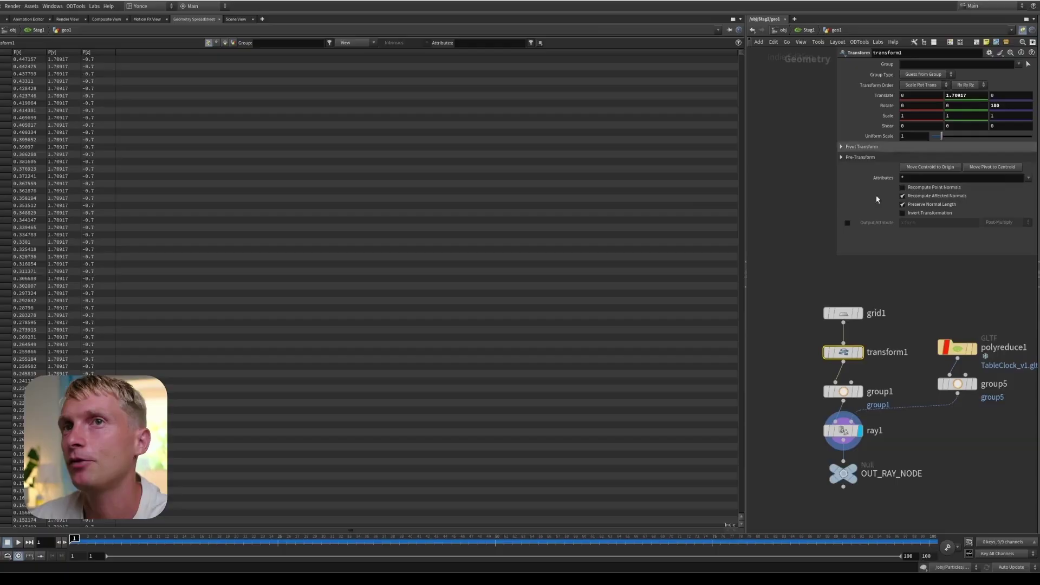
{"action": "middle_click_drag", "start_coordinate": [969, 93], "coordinate": [1002, 93]}
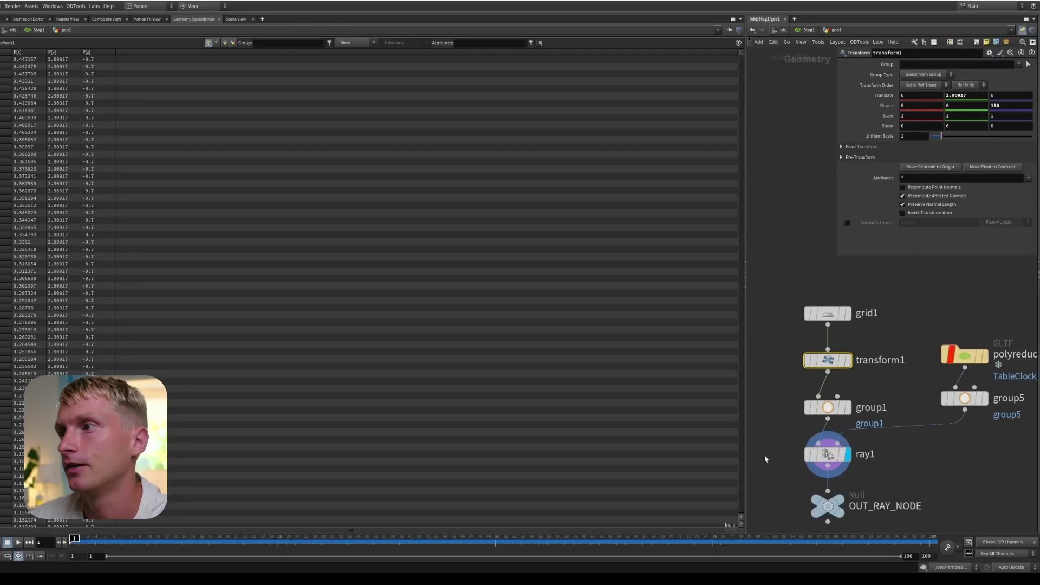
{"action": "left_click", "coordinate": [815, 453]}
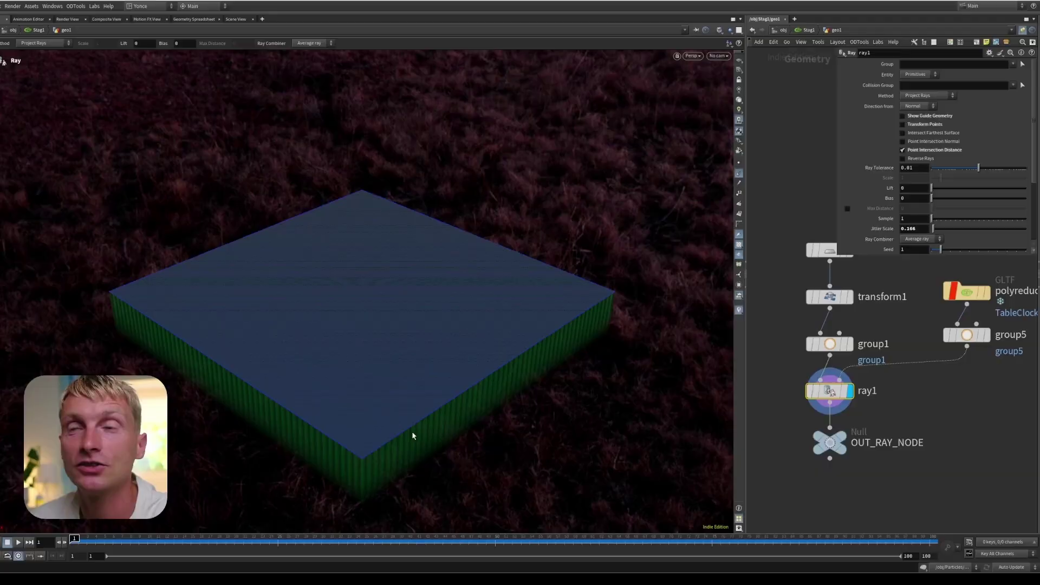
{"action": "key", "text": "Escape"}
{"action": "left_click_drag", "start_coordinate": [339, 375], "coordinate": [388, 217]}
{"action": "key", "text": "Return"}
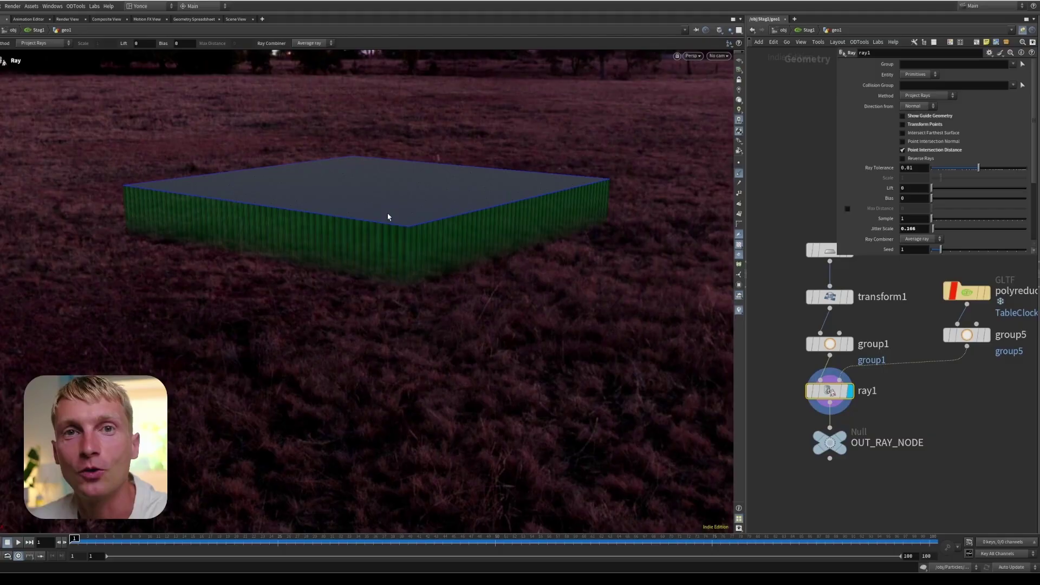
Turn off Point Intersection Distance on ray1, re-enable Transform Points and examine the projected grid from the side.
{"action": "left_click", "coordinate": [919, 151]}
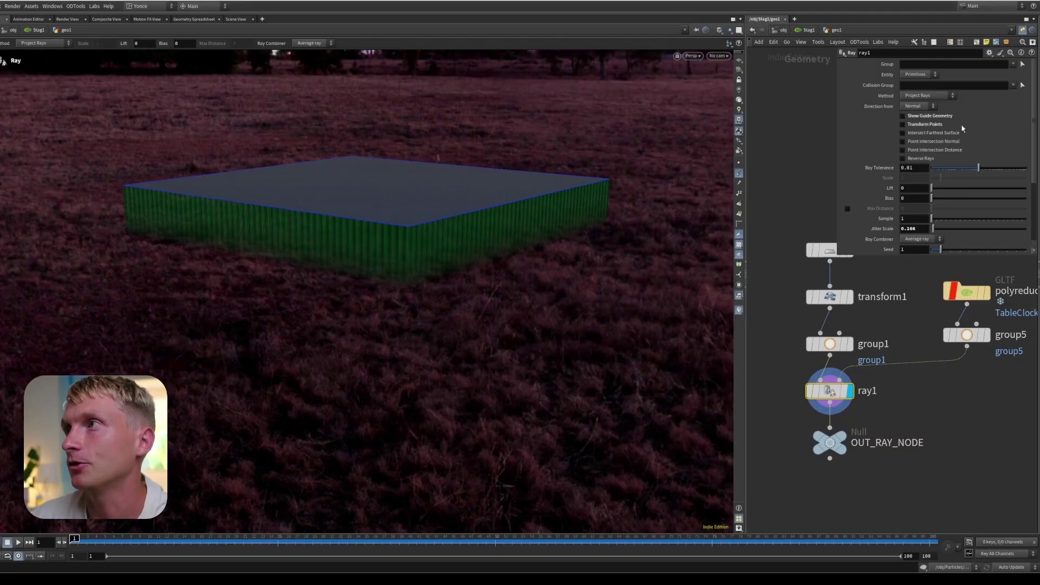
{"action": "left_click", "coordinate": [902, 124]}
{"action": "key", "text": "Escape"}
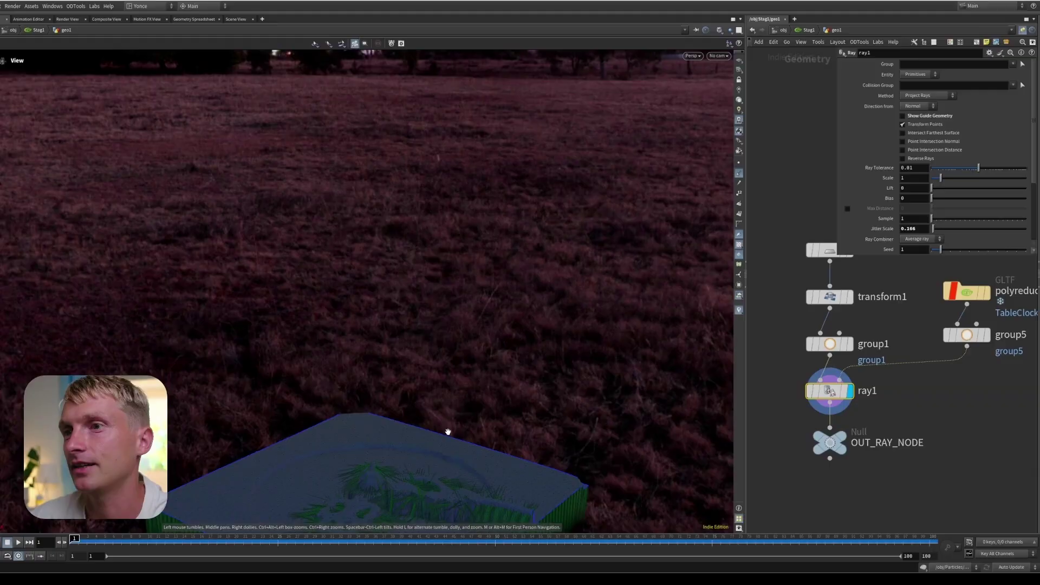
{"action": "left_click_drag", "start_coordinate": [448, 430], "coordinate": [480, 199]}
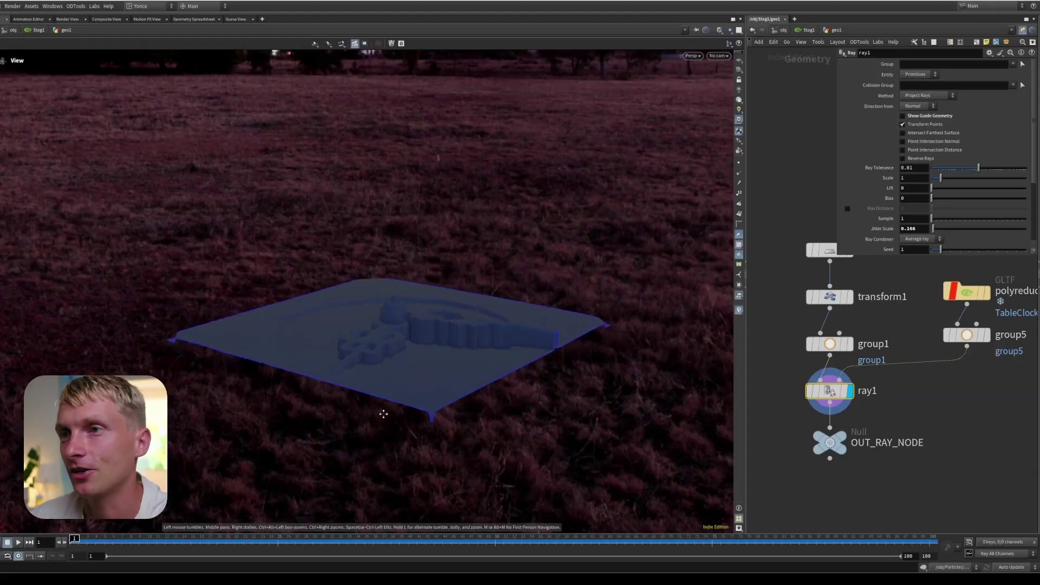
{"action": "left_click_drag", "start_coordinate": [378, 413], "coordinate": [460, 294]}
{"action": "key", "text": "Return"}
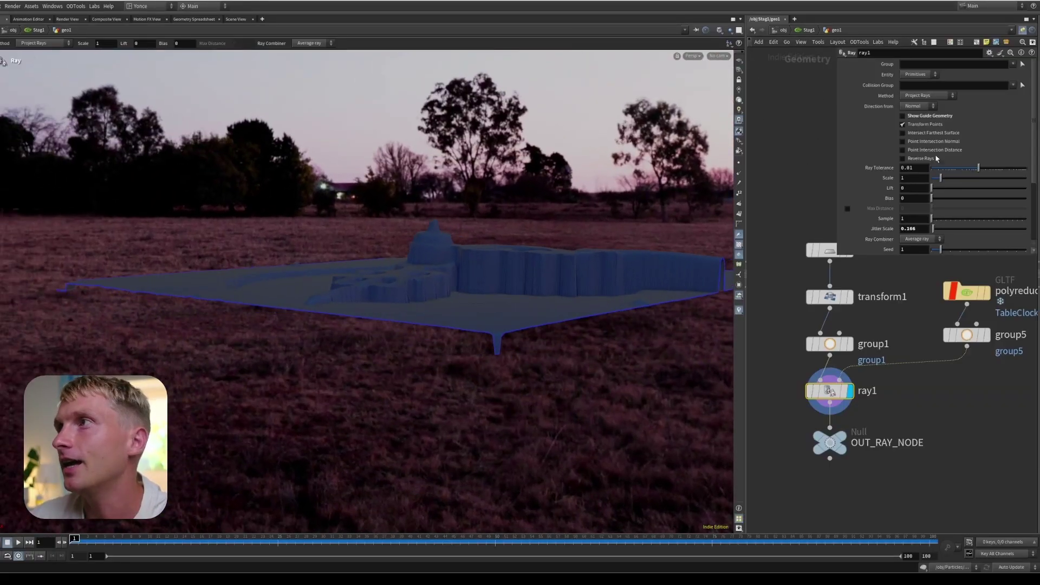
Enable Intersect Farthest Surface on ray1 and show polyreduce1 as a template to compare the projection with the table.
{"action": "left_click", "coordinate": [908, 135]}
{"action": "key", "text": "Escape"}
{"action": "left_click_drag", "start_coordinate": [587, 390], "coordinate": [569, 143]}
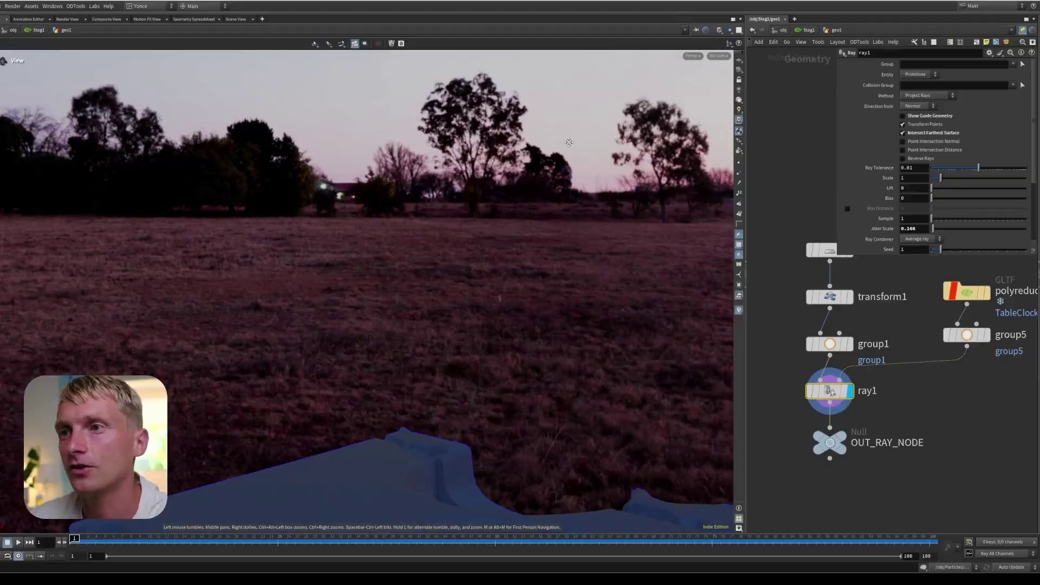
{"action": "left_click_drag", "start_coordinate": [488, 335], "coordinate": [542, 343]}
{"action": "key", "text": "Return"}
{"action": "left_click", "coordinate": [981, 293]}
{"action": "key", "text": "Escape"}
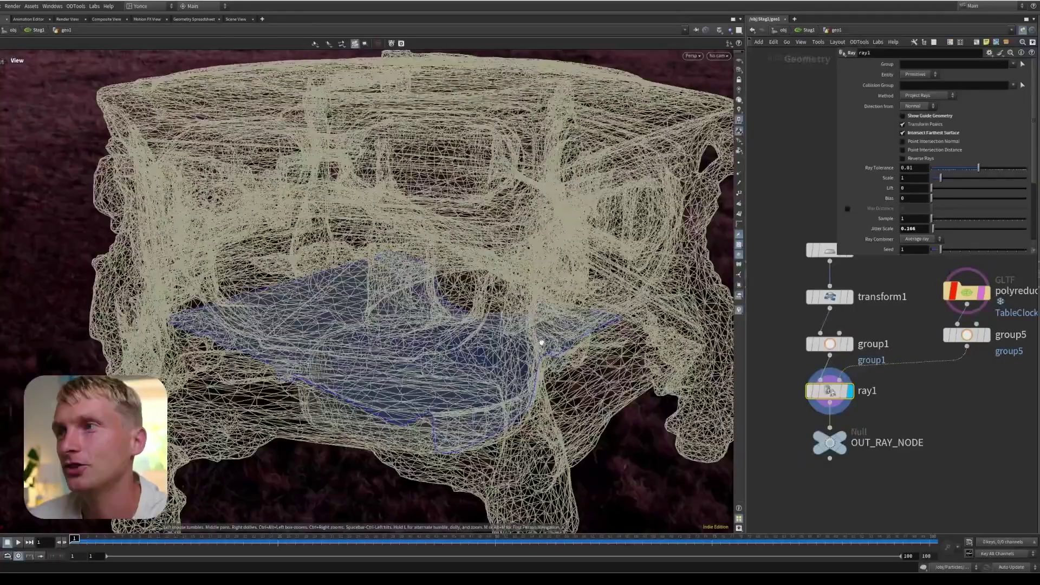
Disable Intersect Farthest Surface on ray1 and examine the grid projected onto the tabletop.
{"action": "left_click", "coordinate": [920, 133]}
{"action": "left_click_drag", "start_coordinate": [536, 54], "coordinate": [539, 83]}
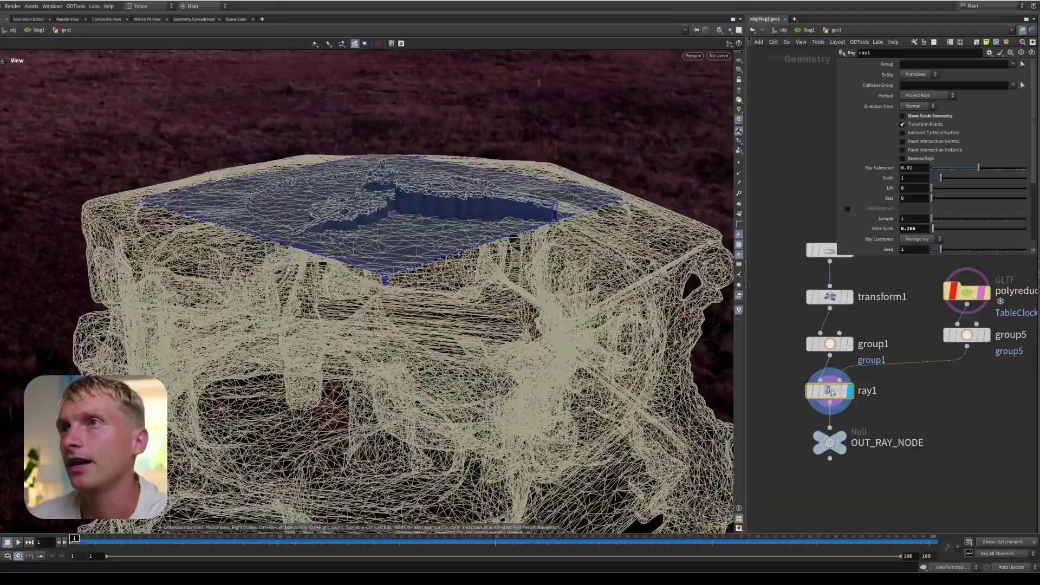
{"action": "left_click_drag", "start_coordinate": [538, 216], "coordinate": [543, 163]}
{"action": "key", "text": "Return"}
Display transform1, try moving its grid down through the clock table, and undo to a Y translate of 2.79639.
{"action": "left_click_drag", "start_coordinate": [770, 285], "coordinate": [849, 320]}
{"action": "left_click", "coordinate": [848, 297]}
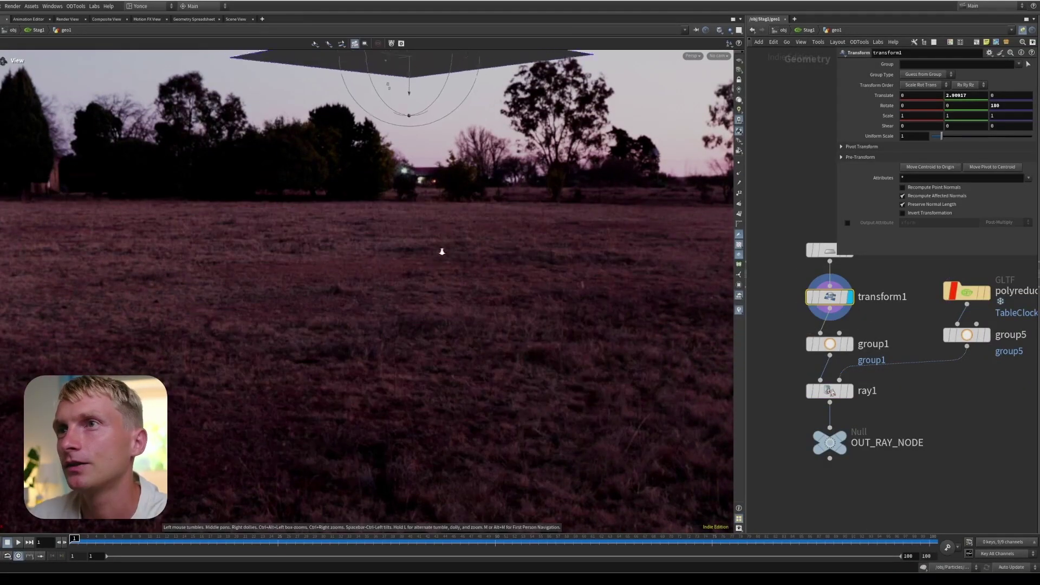
{"action": "key", "text": "Return"}
{"action": "left_click_drag", "start_coordinate": [437, 112], "coordinate": [461, 484]}
{"action": "key", "text": "ctrl+z"}
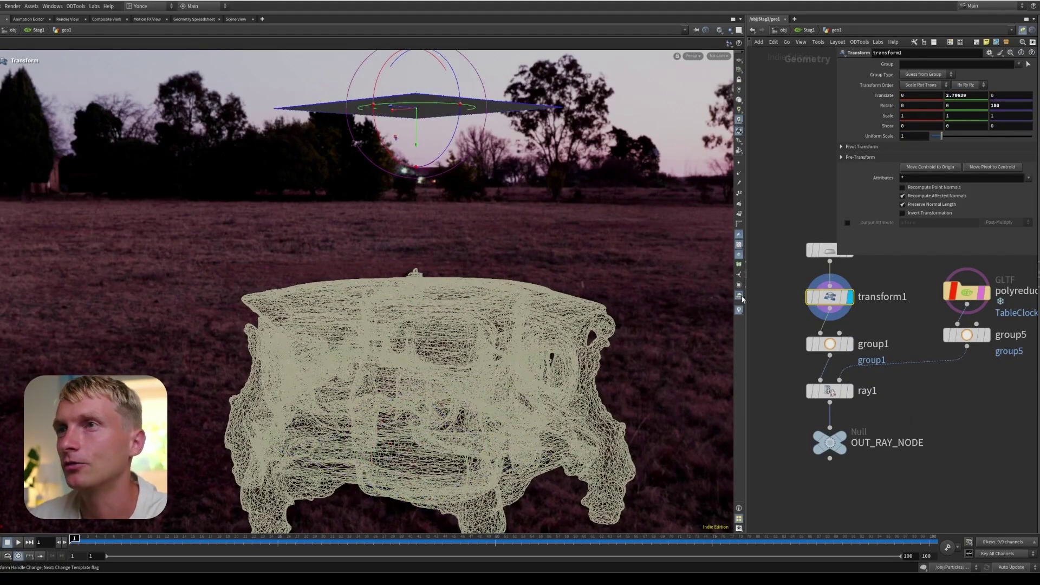
With ray1 displayed and polyreduce1's template hidden, turn off Intersect Farthest Surface.
{"action": "middle_click_drag", "start_coordinate": [925, 342], "coordinate": [929, 363]}
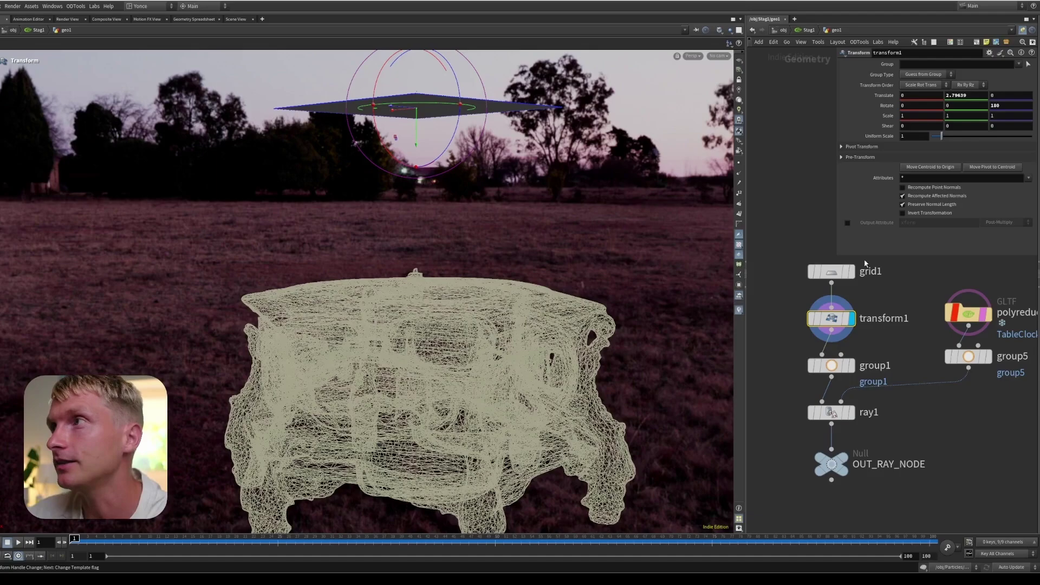
{"action": "left_click", "coordinate": [849, 412]}
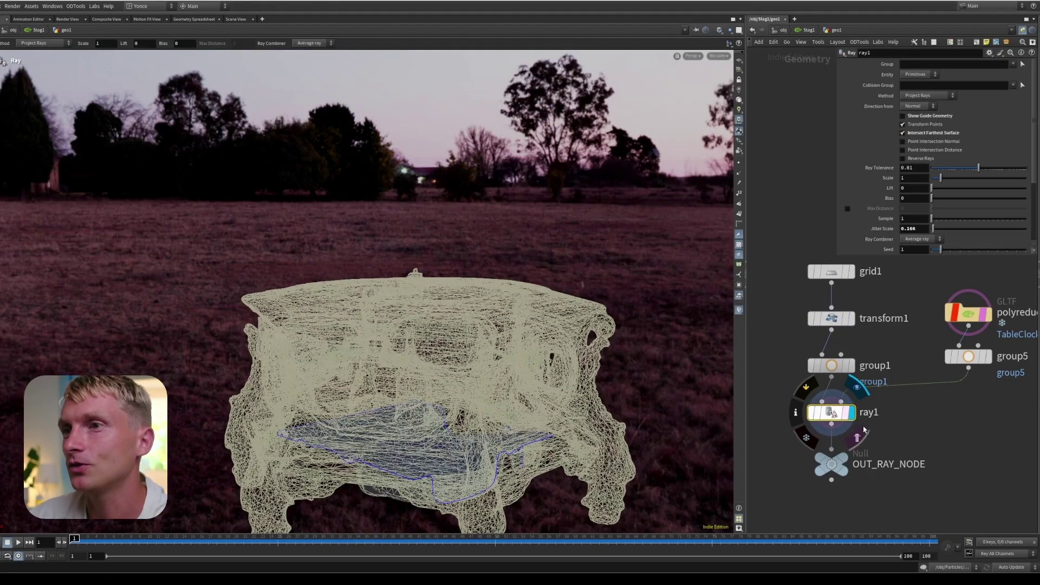
{"action": "left_click", "coordinate": [993, 336]}
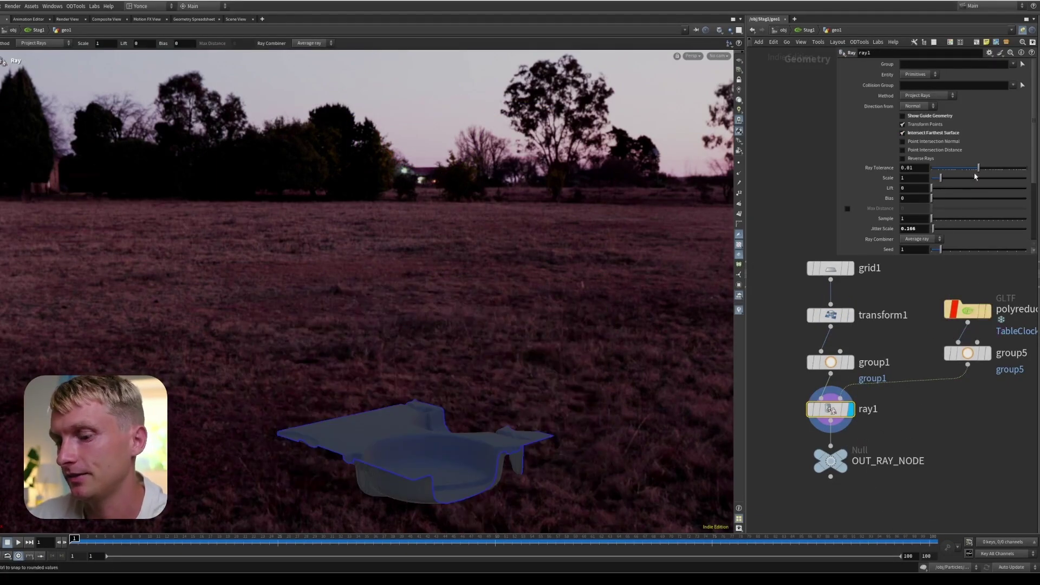
{"action": "left_click", "coordinate": [902, 133]}
{"action": "middle_click_drag", "start_coordinate": [922, 386], "coordinate": [925, 338]}
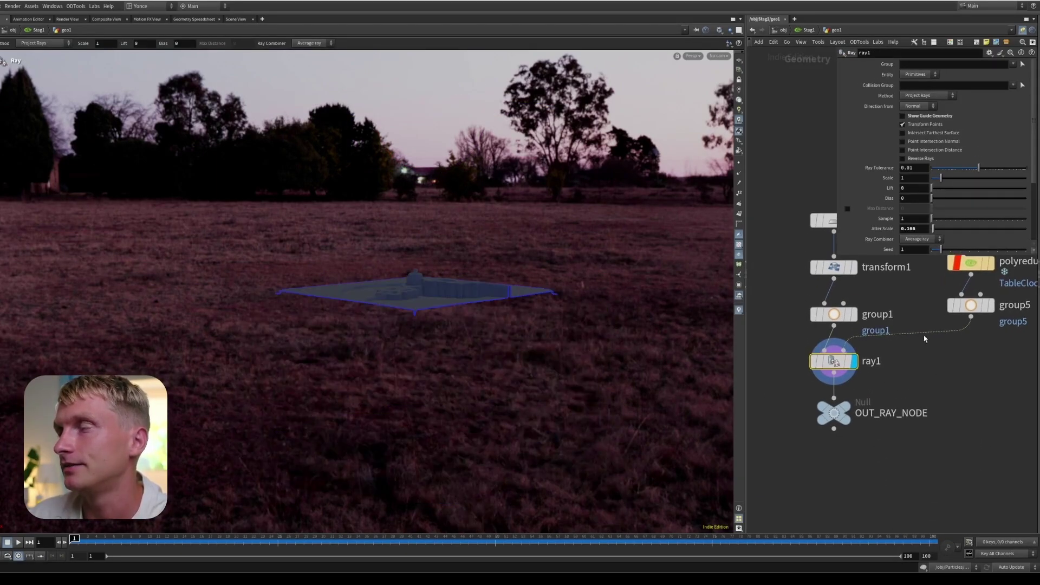
Enable Point Intersection Normal on ray1 and examine the grid's point normals with group5 shown as a template.
{"action": "left_click", "coordinate": [905, 142]}
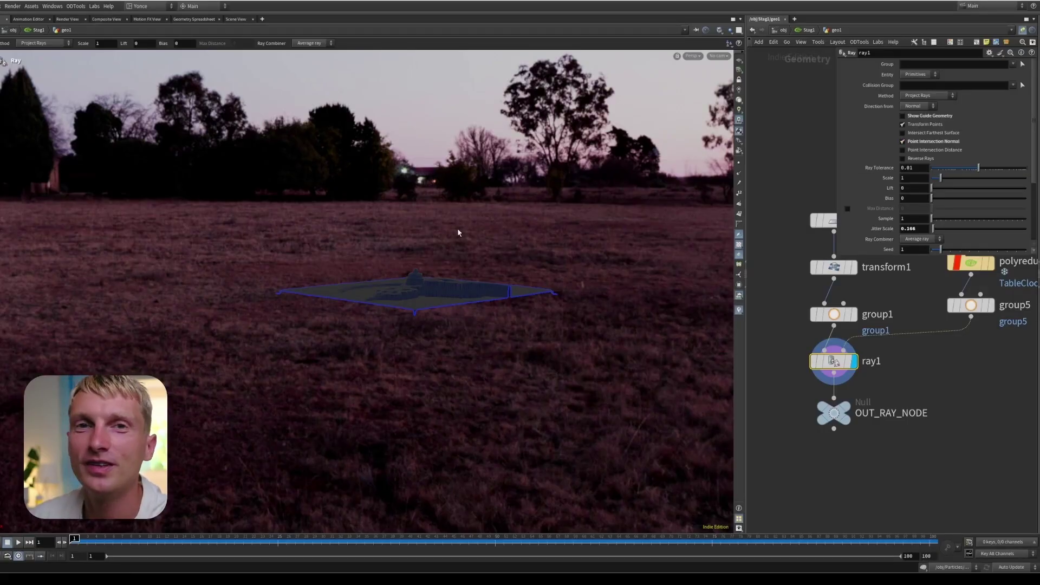
{"action": "scroll", "coordinate": [966, 462], "scroll_direction": "down", "scroll_amount": 4}
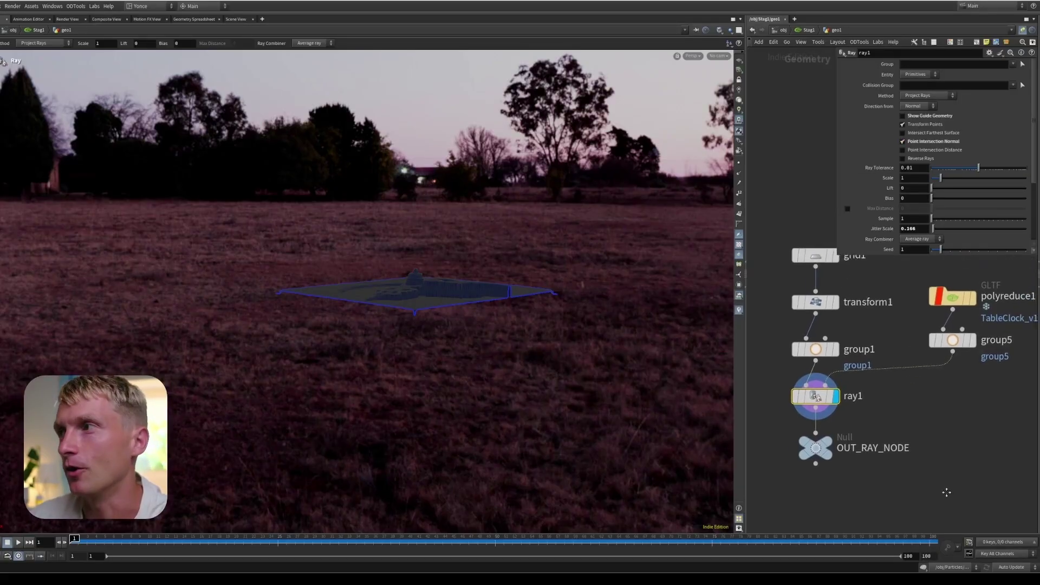
{"action": "left_click", "coordinate": [944, 348]}
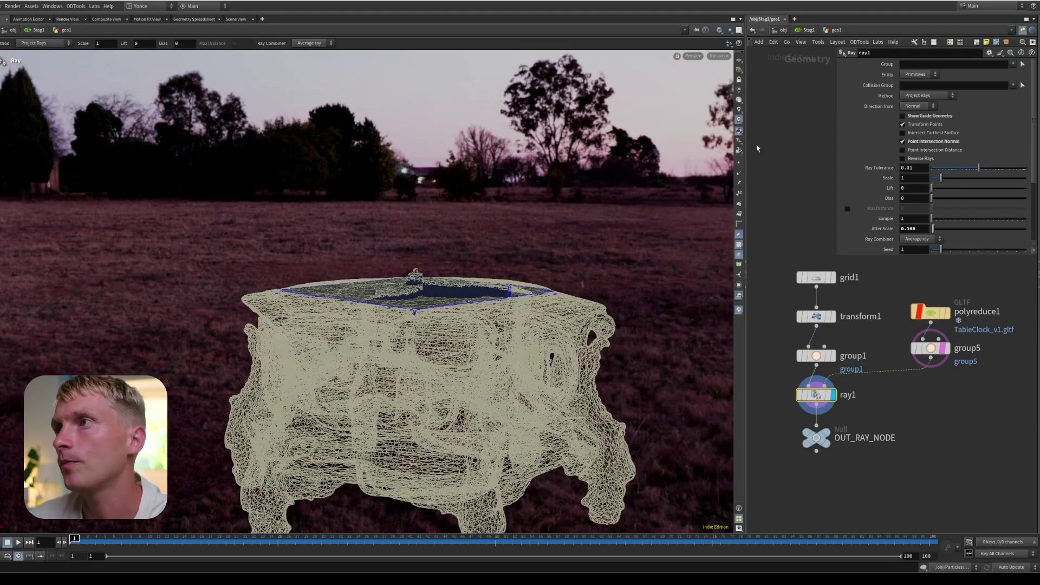
{"action": "key", "text": "Escape"}
{"action": "left_click_drag", "start_coordinate": [433, 217], "coordinate": [444, 162]}
{"action": "scroll", "coordinate": [444, 125], "scroll_direction": "up", "scroll_amount": 3}
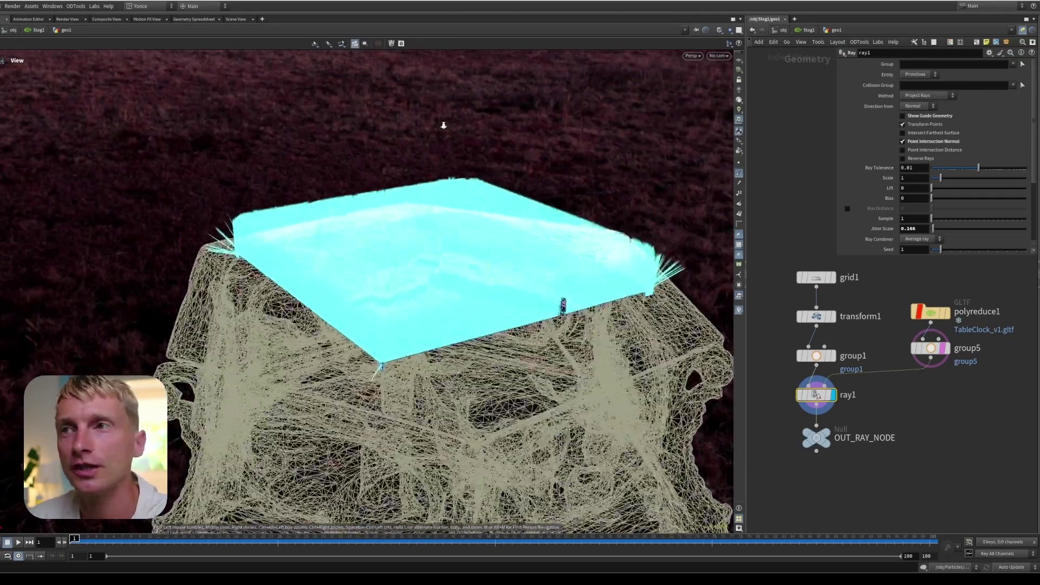
Compare the surface normals on group5 with the point intersection normals of the grid projected by ray1.
{"action": "left_click_drag", "start_coordinate": [443, 125], "coordinate": [464, 274]}
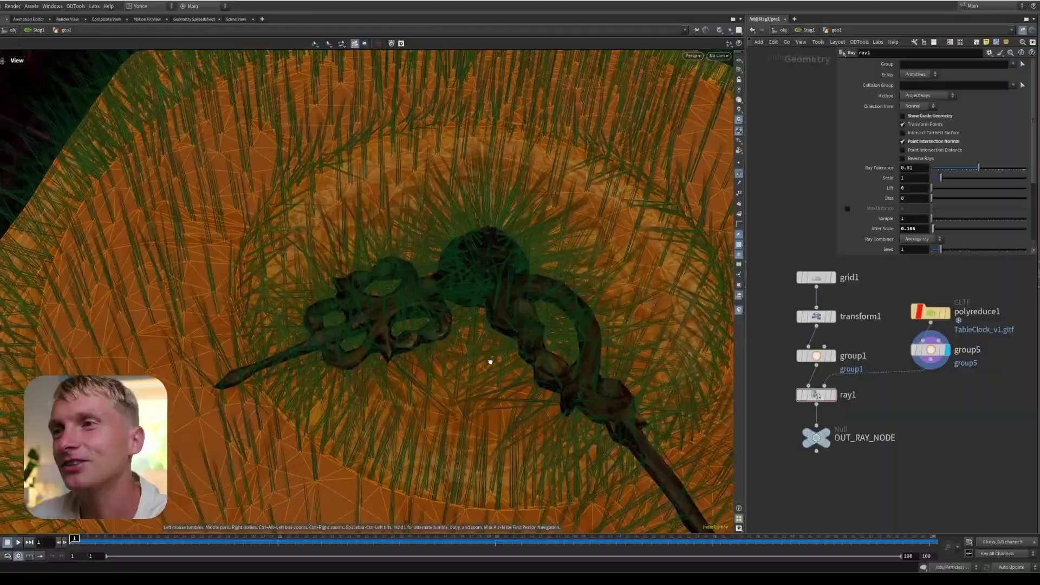
{"action": "left_click_drag", "start_coordinate": [490, 362], "coordinate": [487, 292]}
{"action": "key", "text": "Return"}
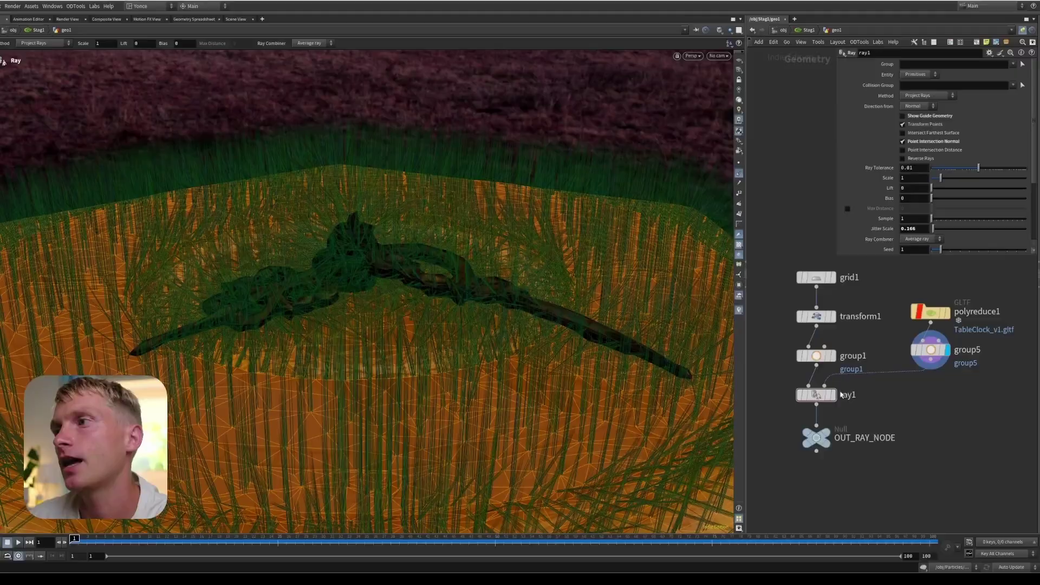
{"action": "left_click", "coordinate": [835, 394]}
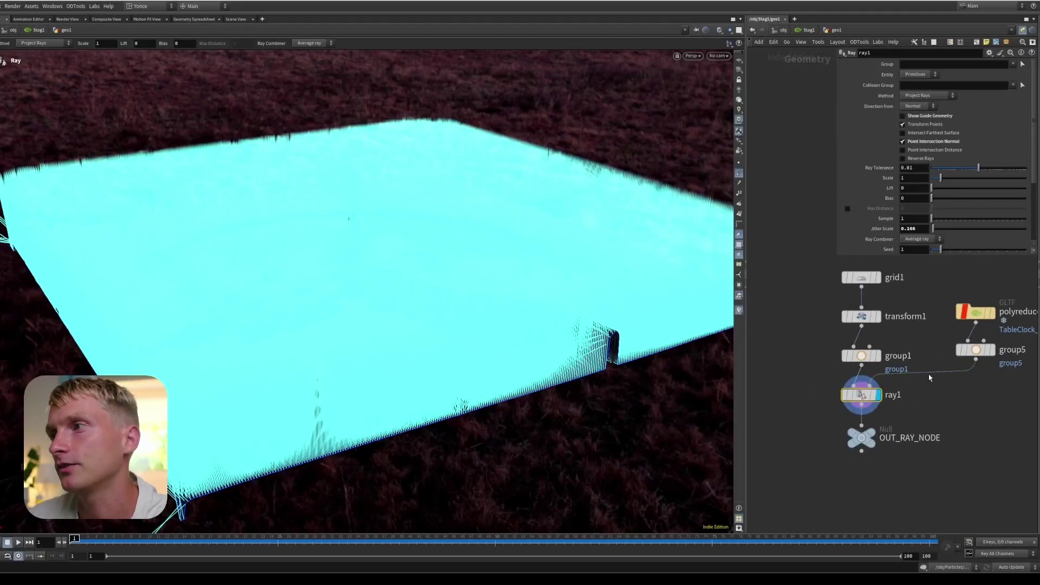
{"action": "key", "text": "Escape"}
{"action": "left_click_drag", "start_coordinate": [420, 311], "coordinate": [364, 358]}
{"action": "key", "text": "Return"}
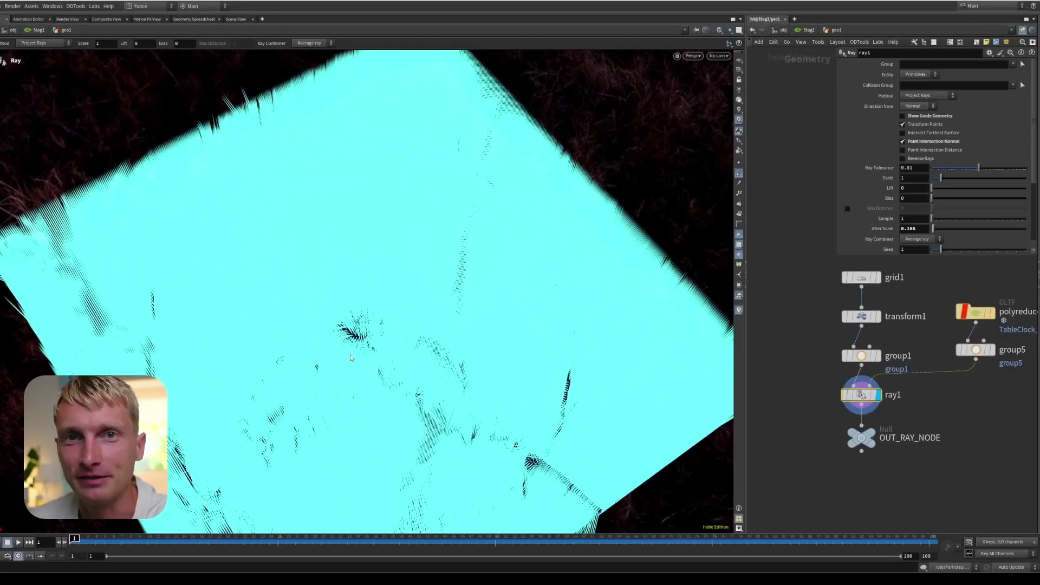
Insert a Normal node between ray1 and OUT_RAY_NODE and examine the recomputed normals on the projected grid.
{"action": "middle_click_drag", "start_coordinate": [862, 433], "coordinate": [857, 400]}
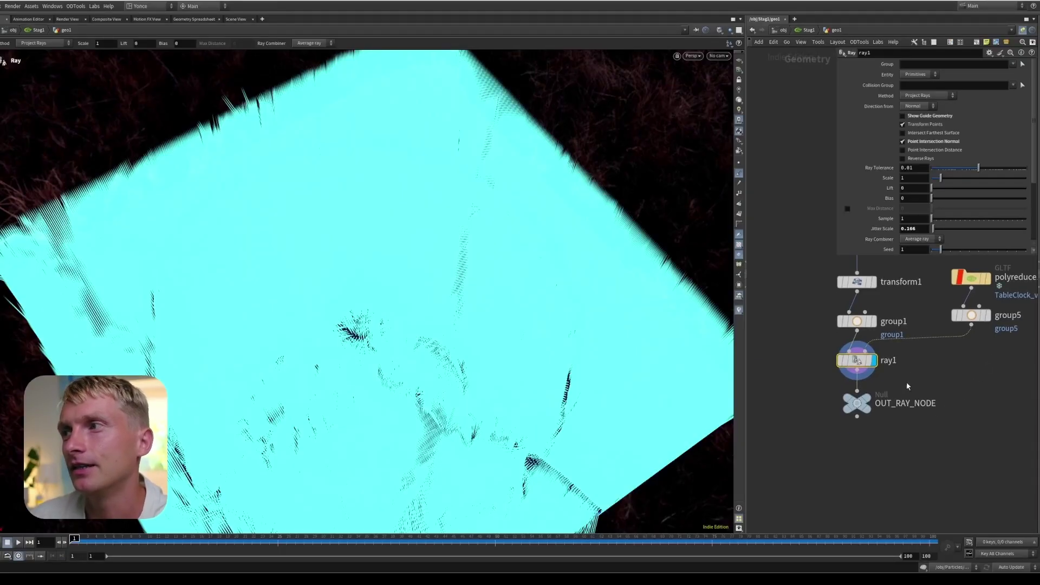
{"action": "key", "text": "Tab"}
{"action": "type", "text": "norma"}
{"action": "key", "text": "Return"}
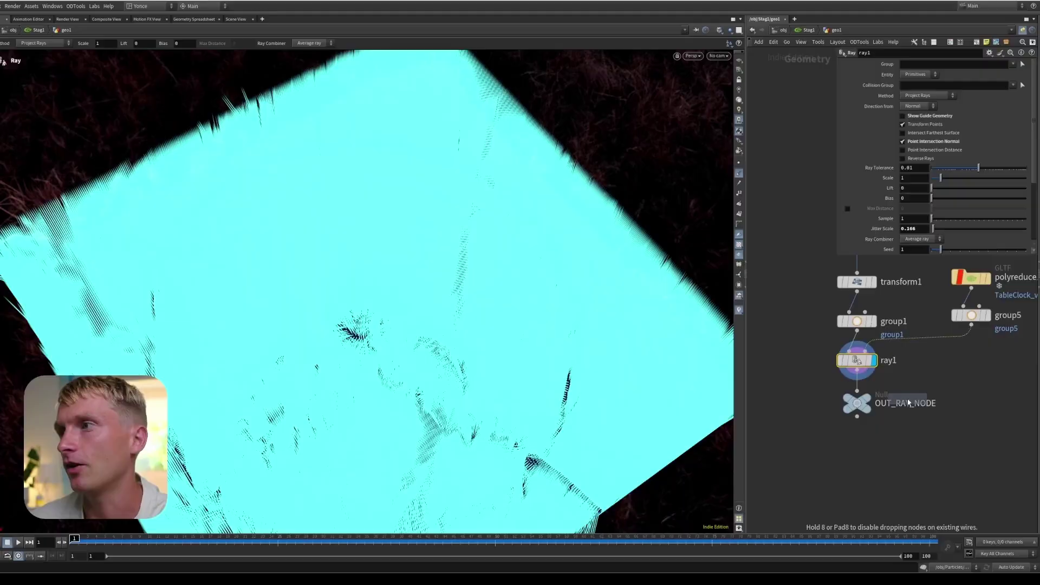
{"action": "left_click", "coordinate": [861, 382]}
{"action": "key", "text": "Escape"}
{"action": "left_click_drag", "start_coordinate": [490, 379], "coordinate": [424, 435]}
{"action": "key", "text": "Return"}
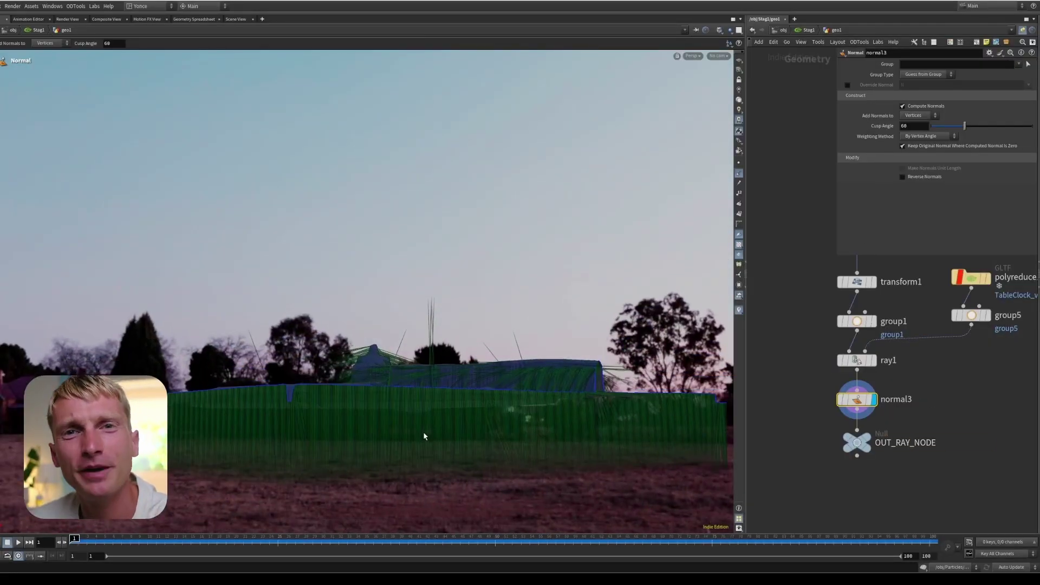
Insert a Reverse node between ray1 and normal3 and examine the flipped normals on the projected tabletop.
{"action": "middle_click_drag", "start_coordinate": [863, 418], "coordinate": [834, 406]}
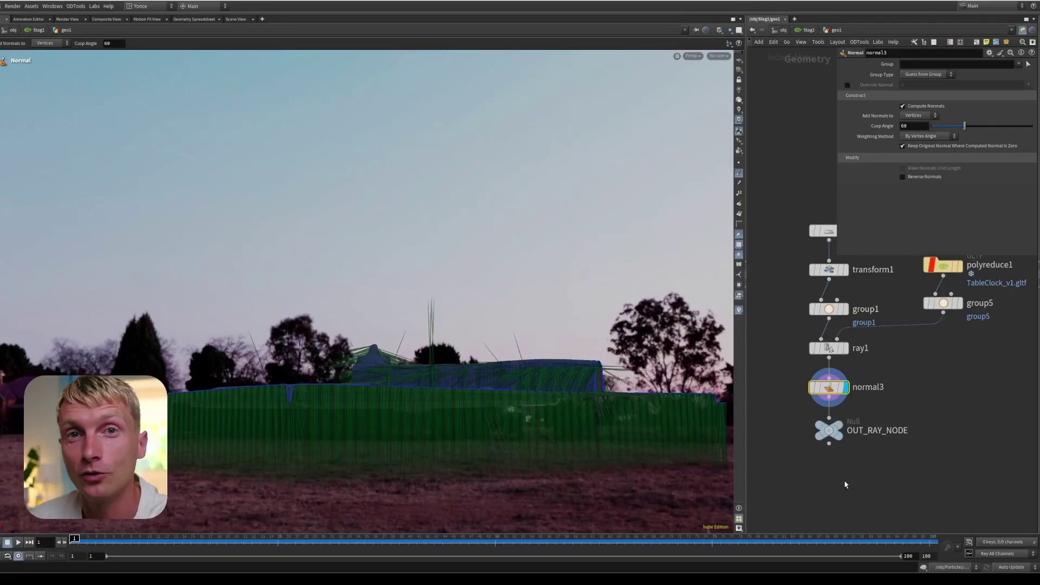
{"action": "left_click_drag", "start_coordinate": [880, 387], "coordinate": [880, 403]}
{"action": "key", "text": "Tab"}
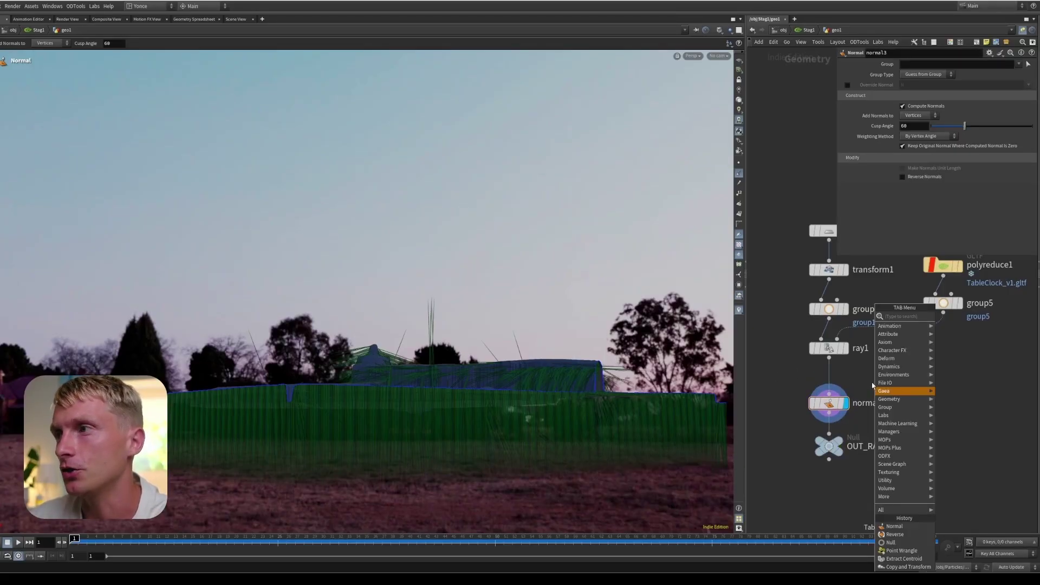
{"action": "type", "text": "rve"}
{"action": "key", "text": "BackSpace"}
{"action": "key", "text": "BackSpace"}
{"action": "key", "text": "BackSpace"}
{"action": "key", "text": "Escape"}
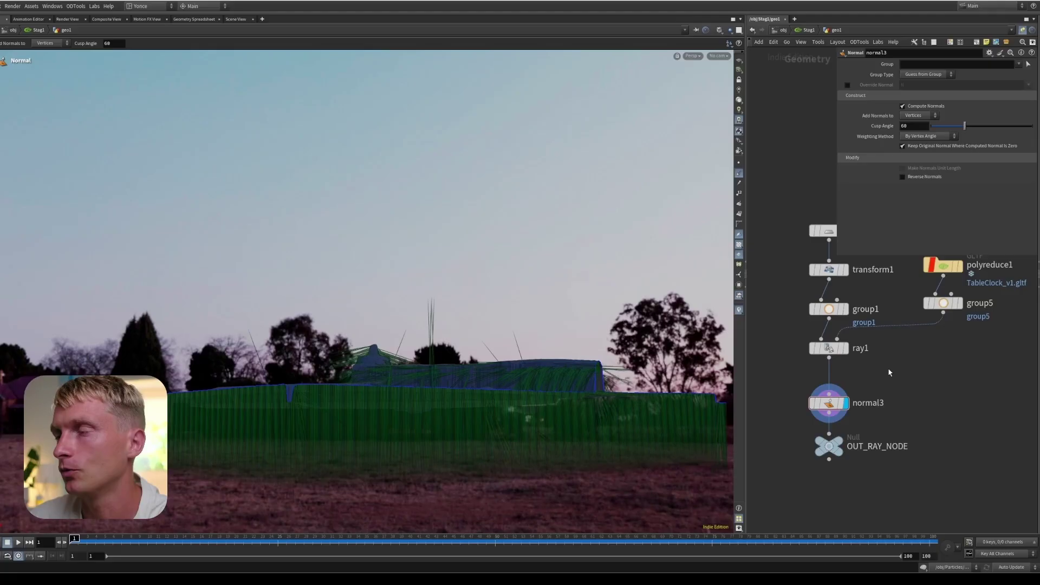
{"action": "key", "text": "Tab"}
{"action": "type", "text": "rev"}
{"action": "key", "text": "Return"}
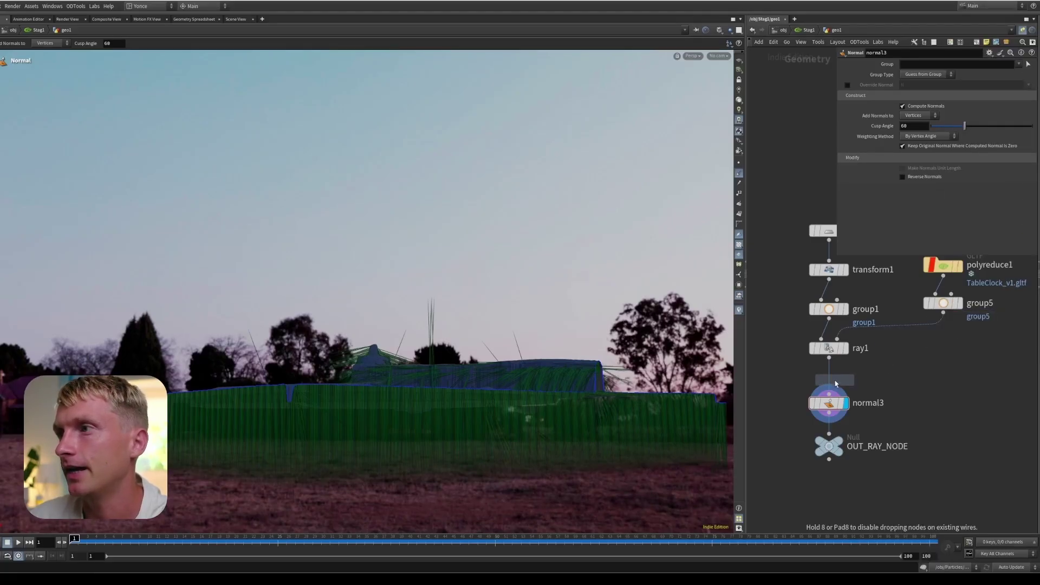
{"action": "left_click", "coordinate": [828, 385]}
{"action": "left_click_drag", "start_coordinate": [446, 364], "coordinate": [429, 399]}
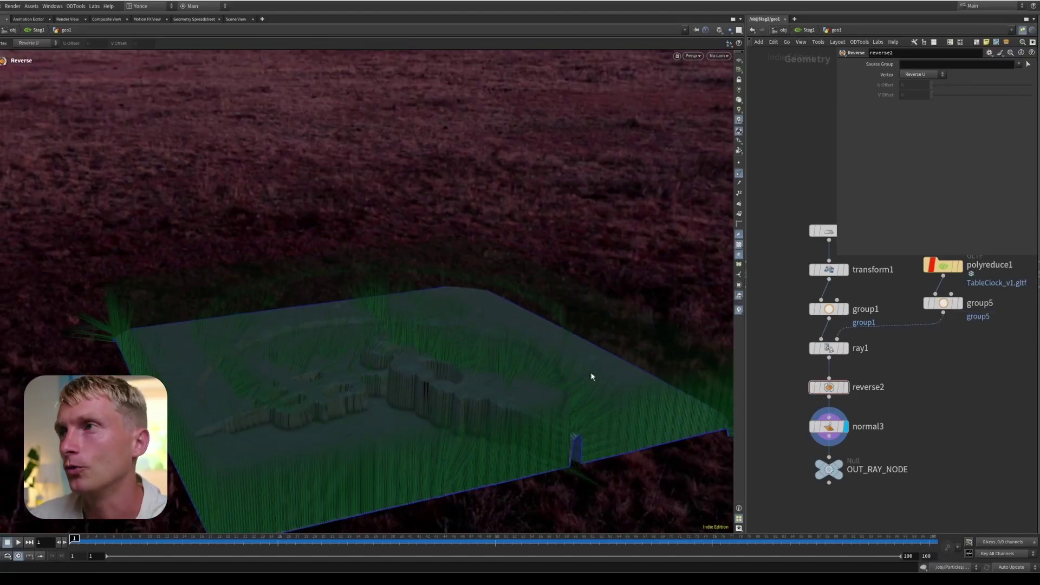
{"action": "left_click_drag", "start_coordinate": [591, 376], "coordinate": [355, 364]}
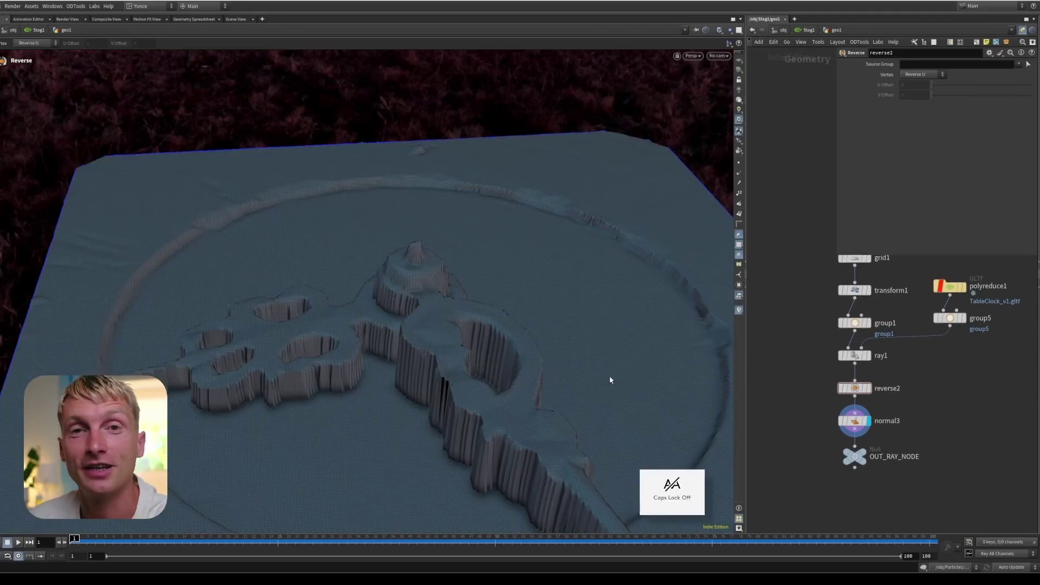
Turn off Point Intersection Normal and enable Reverse Rays on ray1.
{"action": "left_click", "coordinate": [854, 355]}
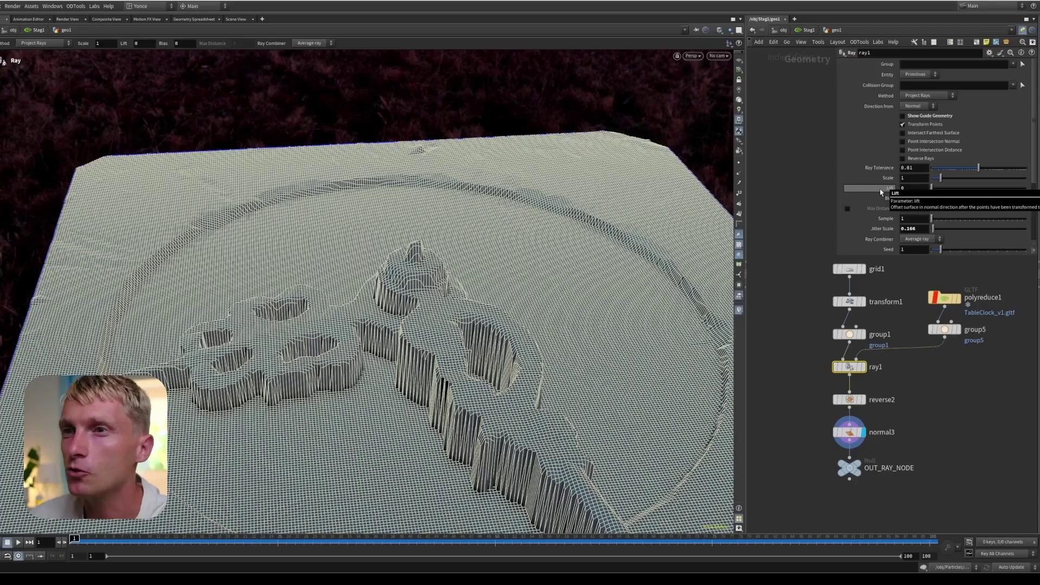
{"action": "left_click", "coordinate": [902, 158]}
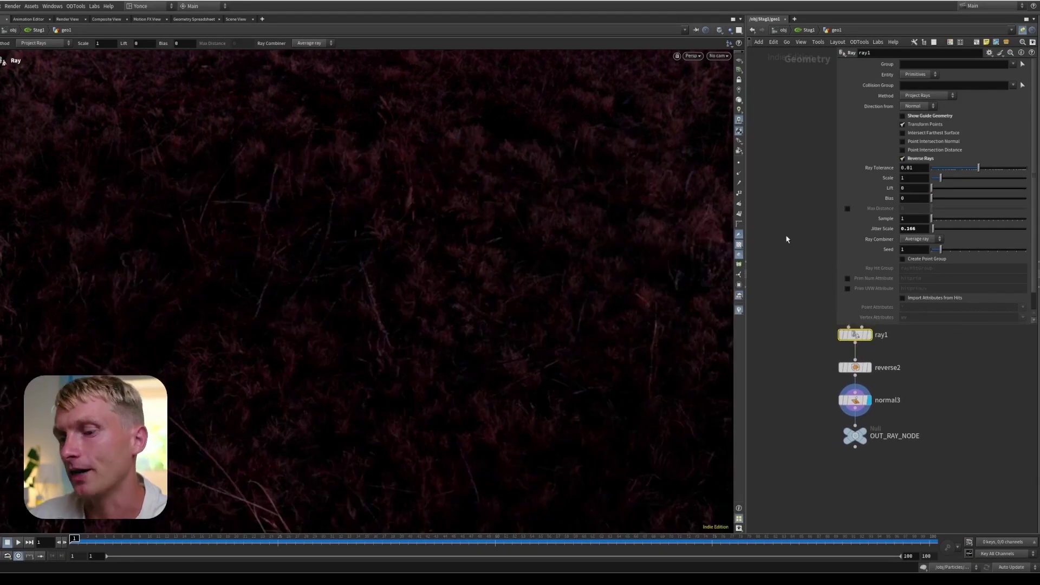
{"action": "middle_click_drag", "start_coordinate": [897, 404], "coordinate": [840, 483]}
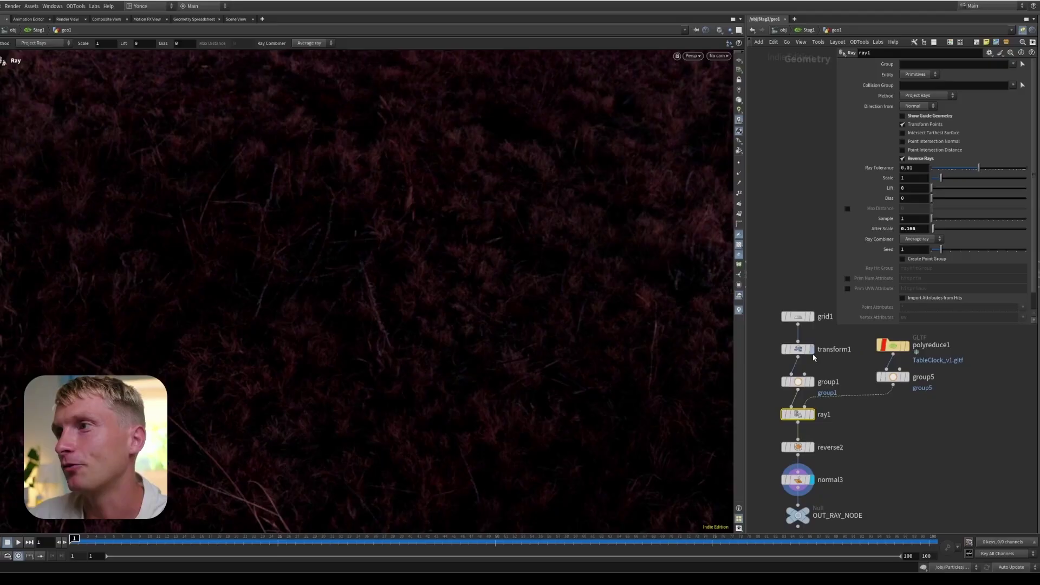
Display transform1 and lower its grid to a Y translate of -0.0370497, beneath the clock table's body.
{"action": "key", "text": "Escape"}
{"action": "left_click_drag", "start_coordinate": [349, 380], "coordinate": [464, 154]}
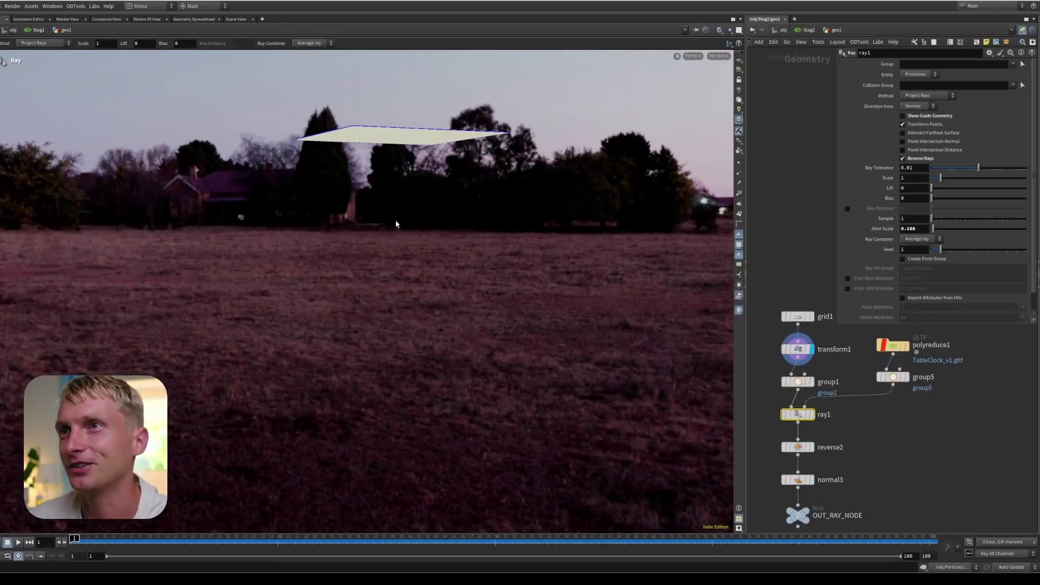
{"action": "left_click", "coordinate": [797, 348]}
{"action": "key", "text": "Return"}
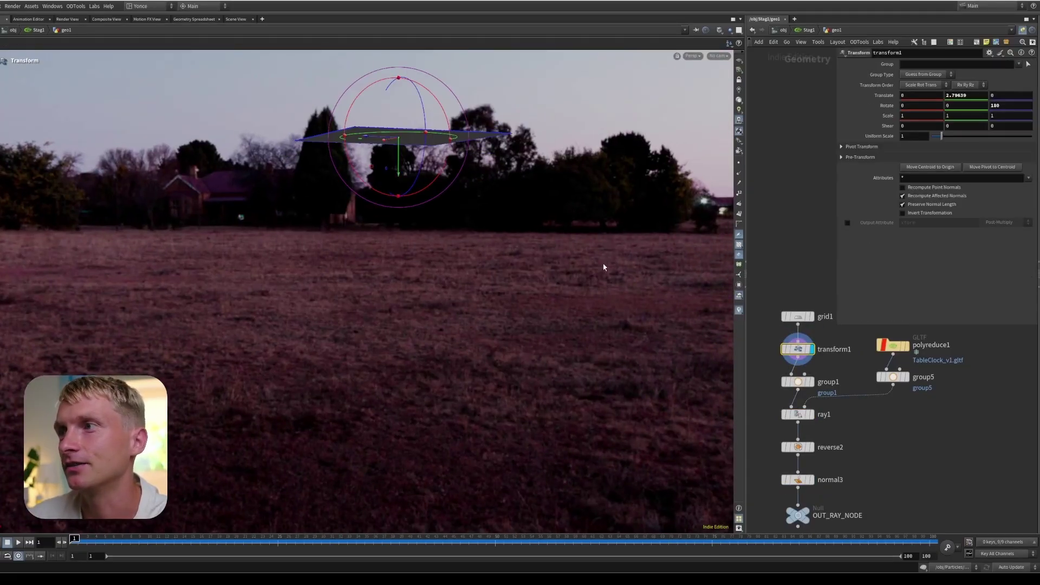
{"action": "left_click_drag", "start_coordinate": [399, 157], "coordinate": [390, 364]}
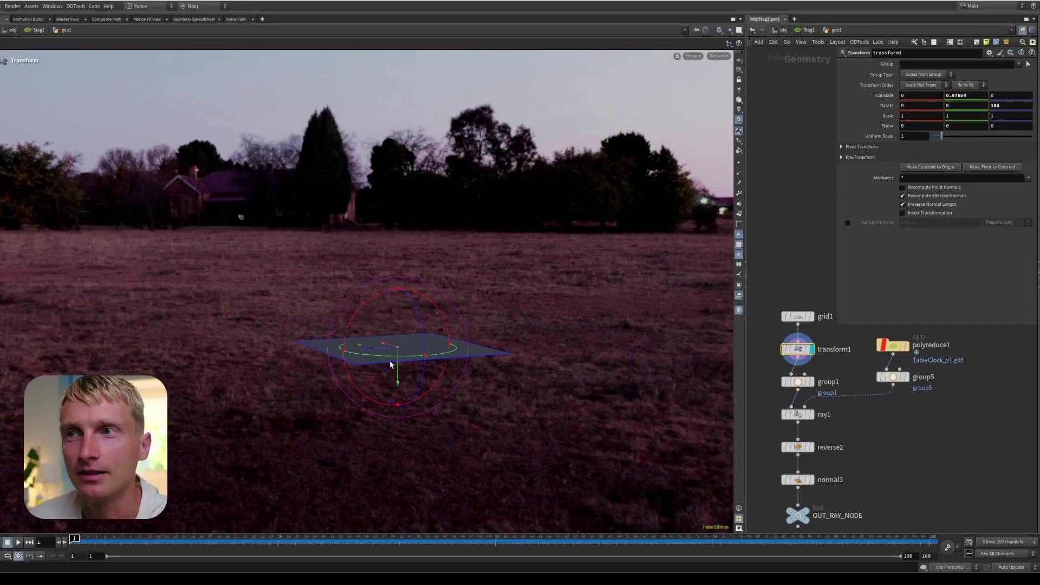
{"action": "key", "text": "ctrl+z"}
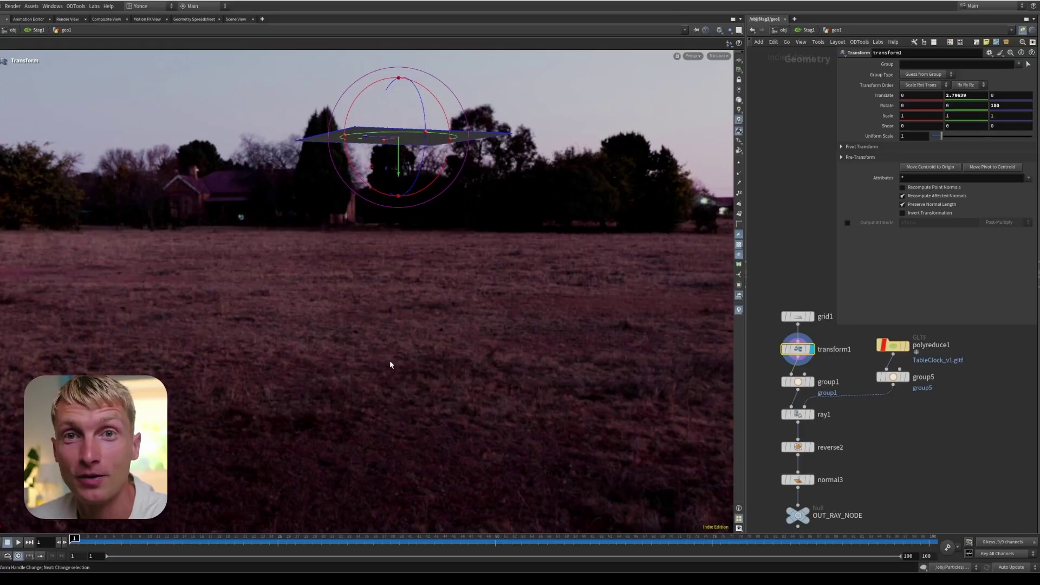
{"action": "middle_click_drag", "start_coordinate": [914, 446], "coordinate": [952, 424]}
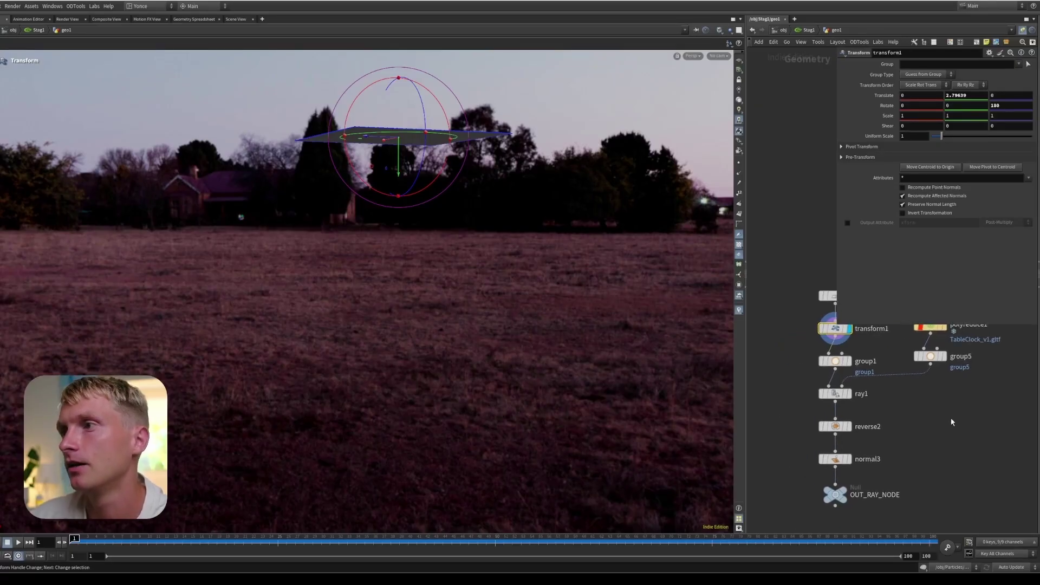
{"action": "left_click", "coordinate": [834, 394]}
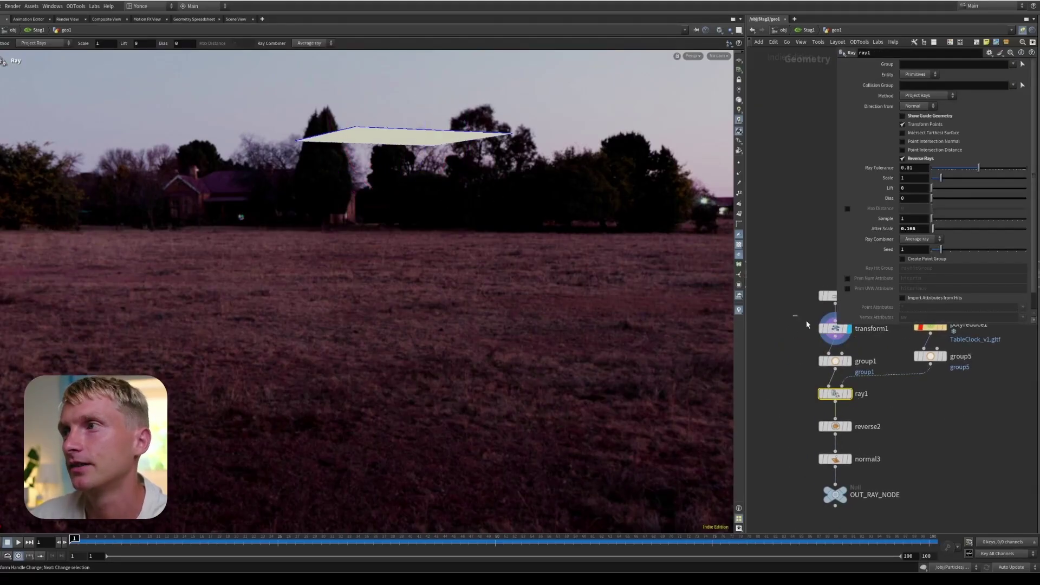
{"action": "left_click", "coordinate": [834, 328]}
{"action": "key", "text": "ctrl+y"}
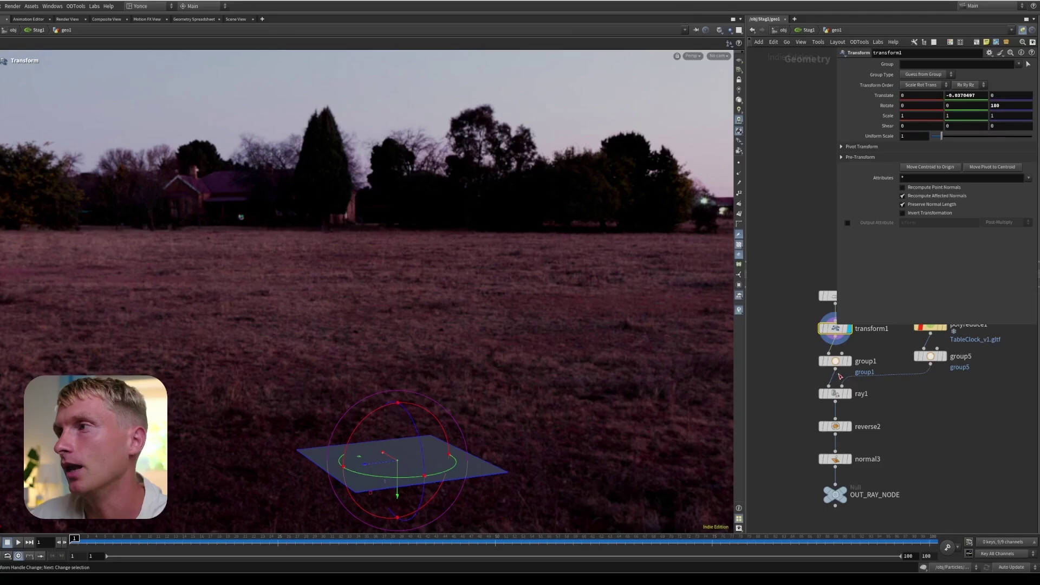
Show polyreduce1 as a template and display ray1 to see the grid projected upward onto the table.
{"action": "middle_click_drag", "start_coordinate": [940, 327], "coordinate": [931, 360]}
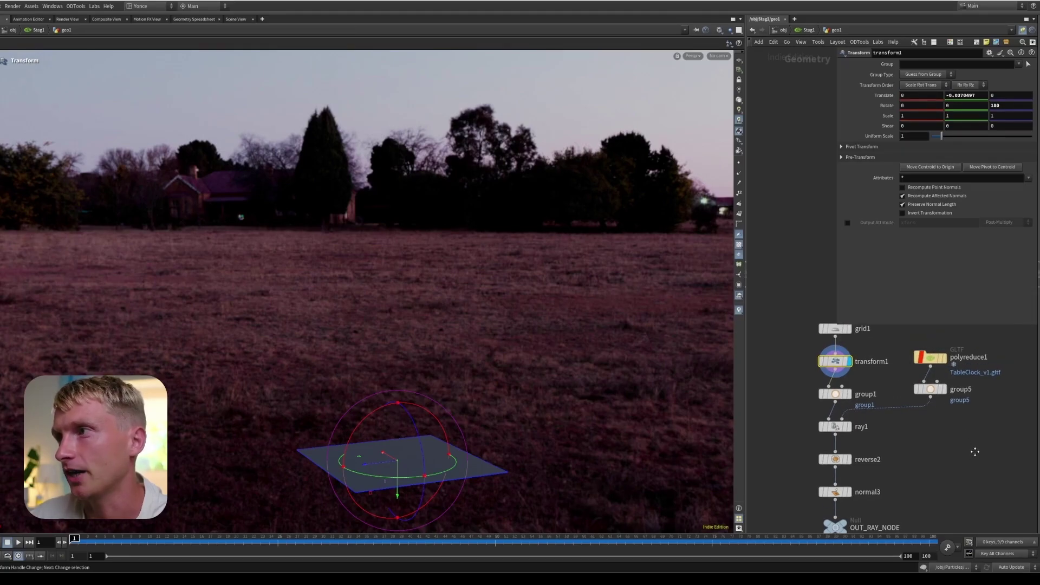
{"action": "left_click", "coordinate": [931, 364]}
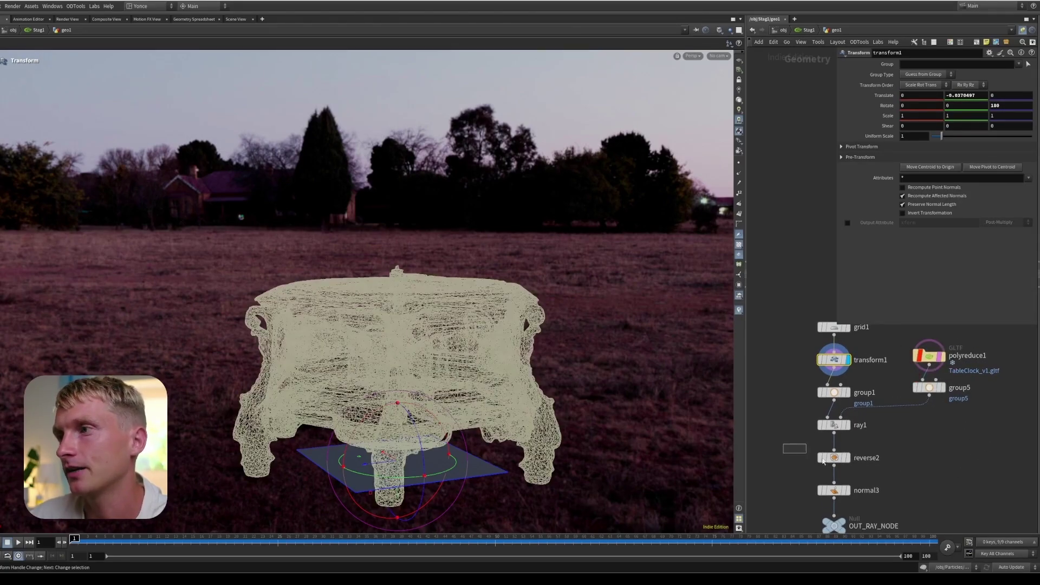
{"action": "left_click", "coordinate": [834, 458]}
{"action": "left_click", "coordinate": [852, 426]}
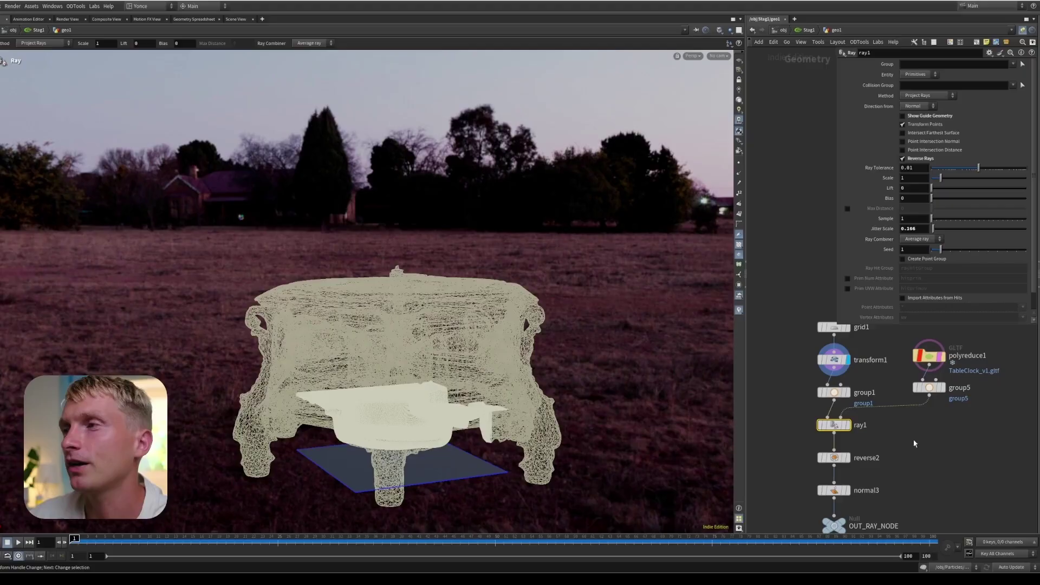
{"action": "left_click", "coordinate": [847, 425]}
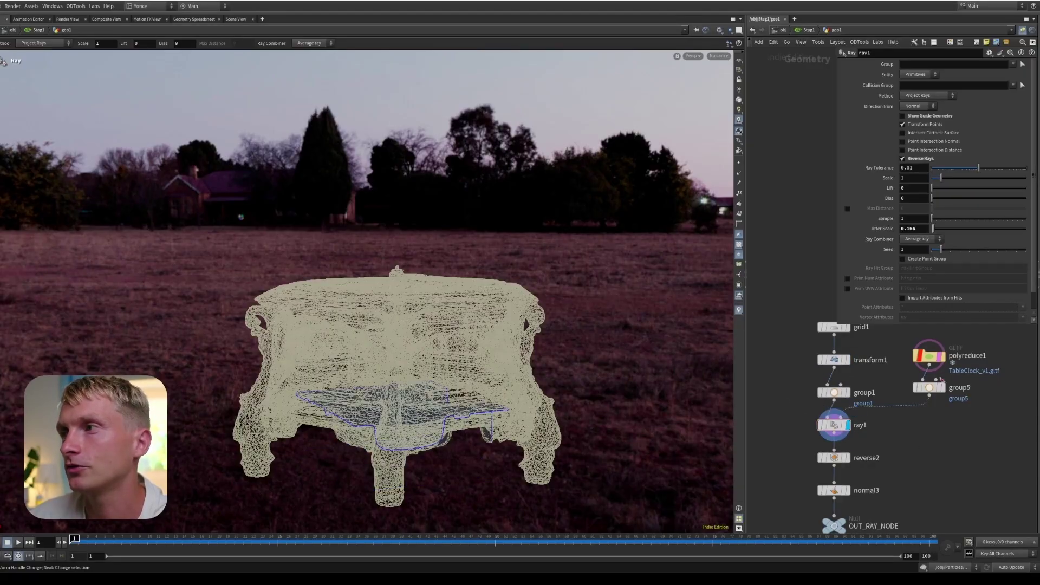
Hide polyreduce1's template and examine the shape of the grid projected by ray1 from the side.
{"action": "left_click", "coordinate": [941, 380]}
{"action": "key", "text": "Escape"}
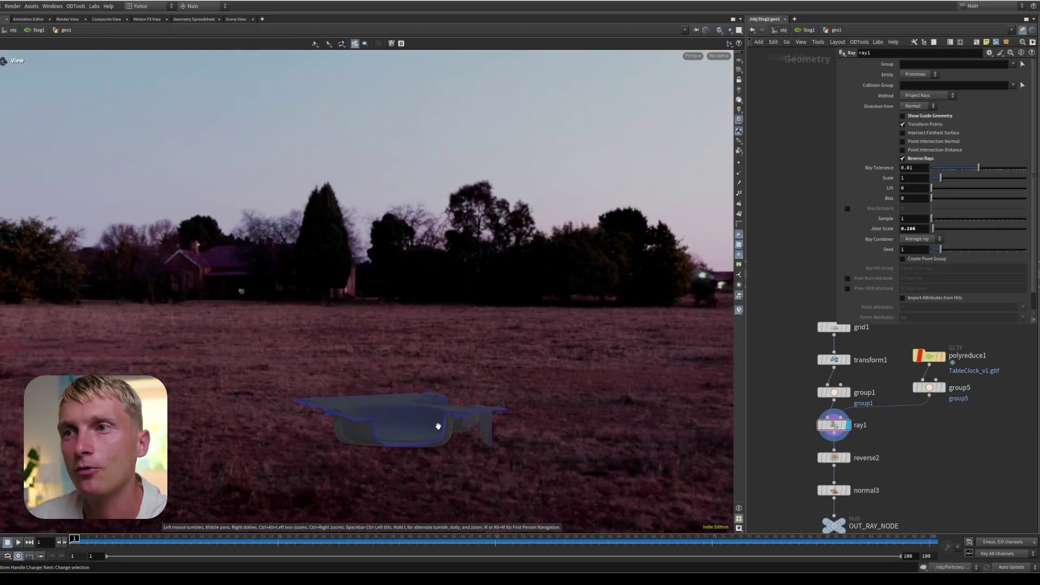
{"action": "key", "text": "Return"}
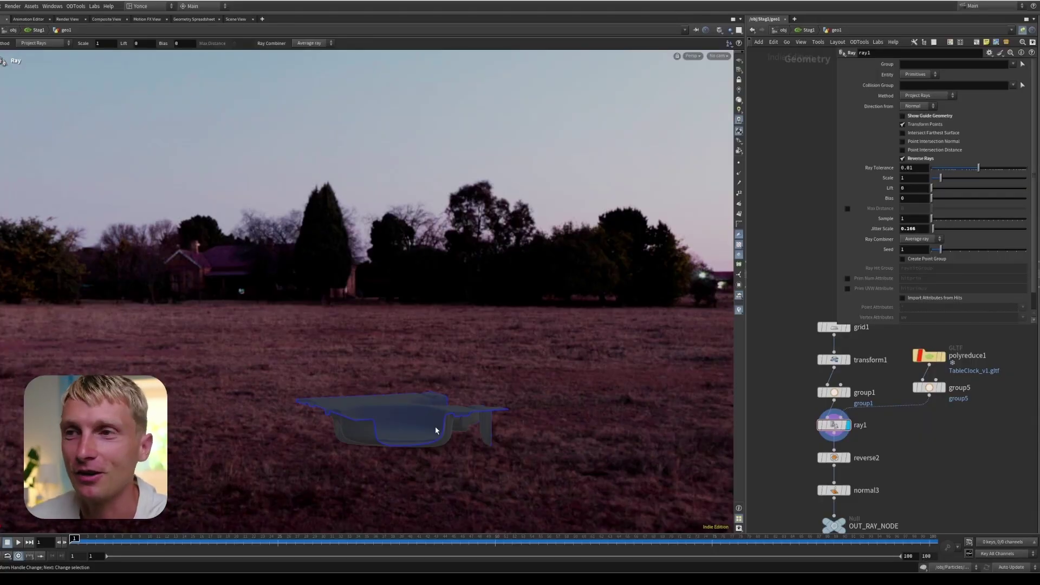
{"action": "key", "text": "Escape"}
{"action": "left_click_drag", "start_coordinate": [411, 398], "coordinate": [395, 307]}
{"action": "key", "text": "Return"}
{"action": "left_click_drag", "start_coordinate": [407, 270], "coordinate": [446, 323]}
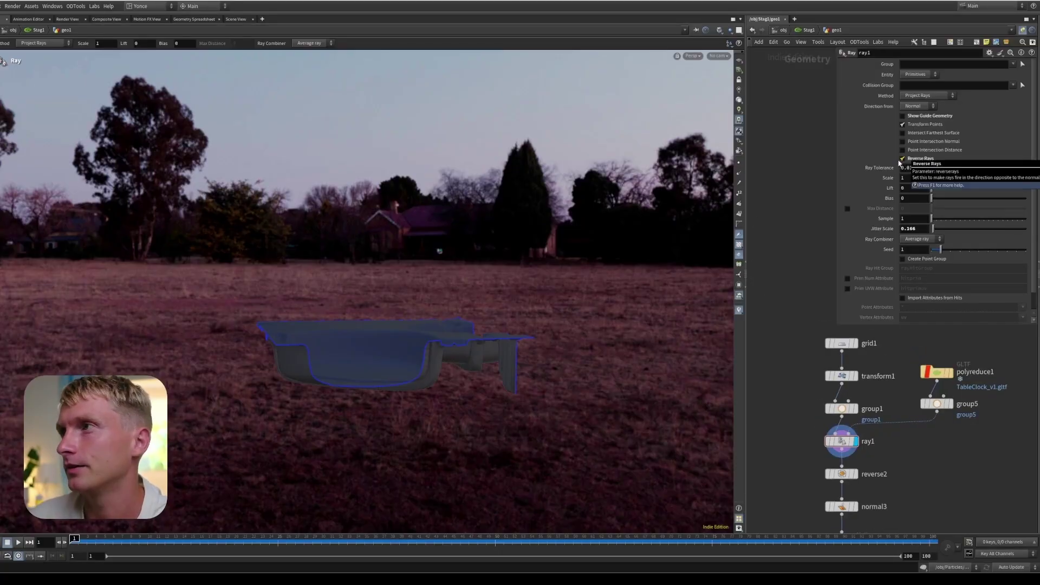
Examine the reverse-projected grid of ray1 up close from underneath and from several angles.
{"action": "key", "text": "Escape"}
{"action": "left_click_drag", "start_coordinate": [495, 371], "coordinate": [488, 309]}
{"action": "right_click_drag", "start_coordinate": [488, 309], "coordinate": [428, 223]}
{"action": "left_click_drag", "start_coordinate": [427, 222], "coordinate": [392, 359]}
{"action": "right_click_drag", "start_coordinate": [392, 360], "coordinate": [400, 206]}
{"action": "left_click_drag", "start_coordinate": [401, 205], "coordinate": [527, 153]}
{"action": "right_click_drag", "start_coordinate": [527, 153], "coordinate": [373, 168]}
{"action": "left_click_drag", "start_coordinate": [374, 167], "coordinate": [464, 280]}
{"action": "key", "text": "Return"}
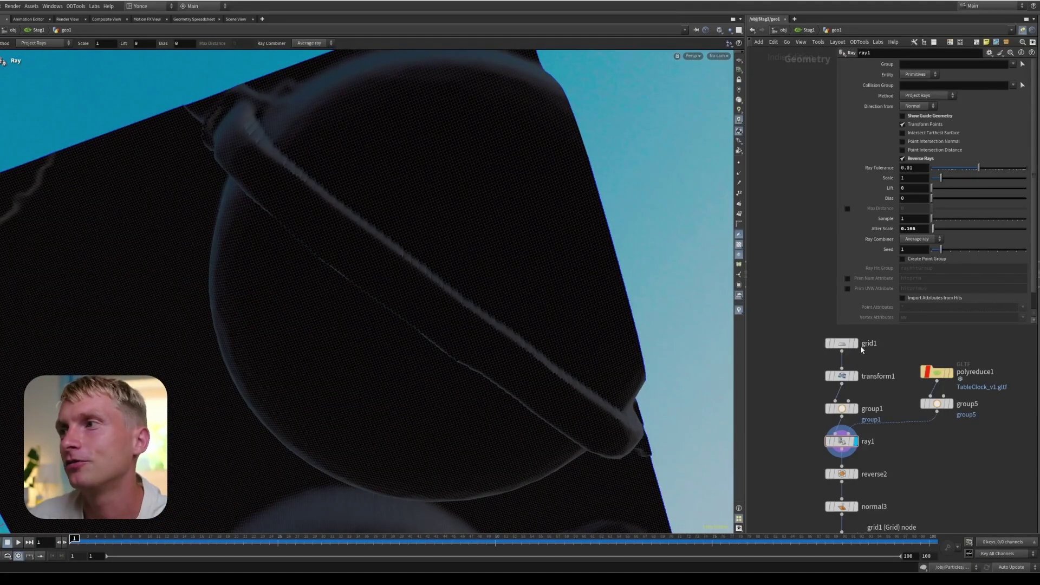
Display transform1 and examine the flat source grid from below.
{"action": "left_click", "coordinate": [854, 376]}
{"action": "left_click_drag", "start_coordinate": [444, 390], "coordinate": [372, 343]}
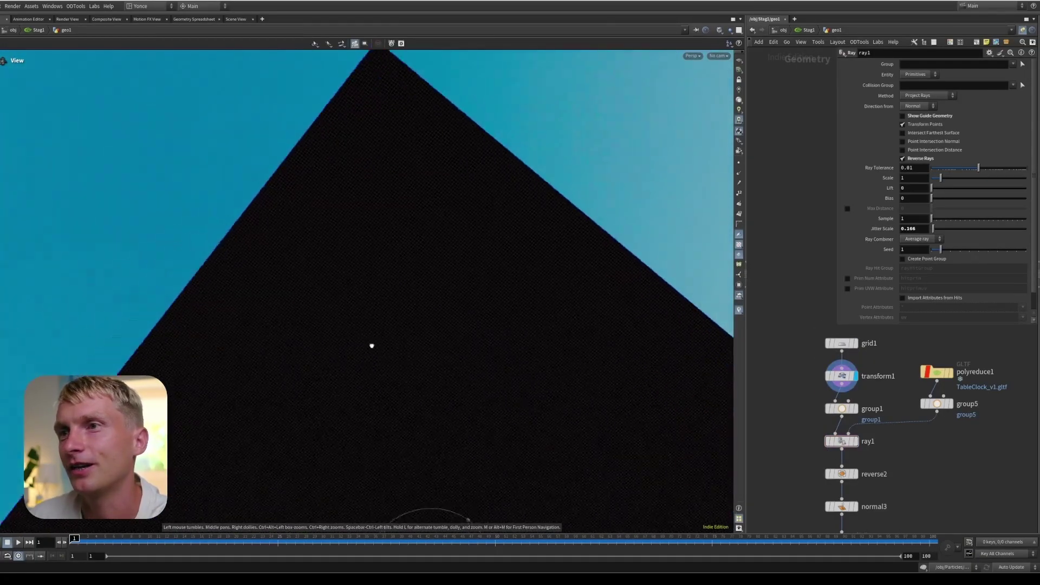
{"action": "right_click_drag", "start_coordinate": [372, 344], "coordinate": [401, 325]}
{"action": "key", "text": "Return"}
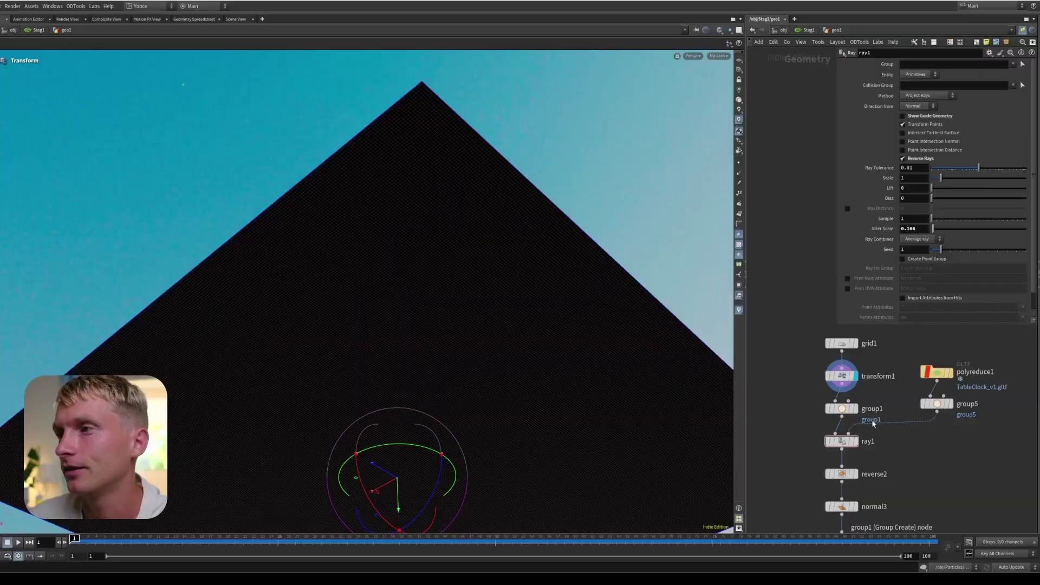
Display ray1 again and turn off its Reverse Rays option.
{"action": "left_click", "coordinate": [854, 441]}
{"action": "key", "text": "Return"}
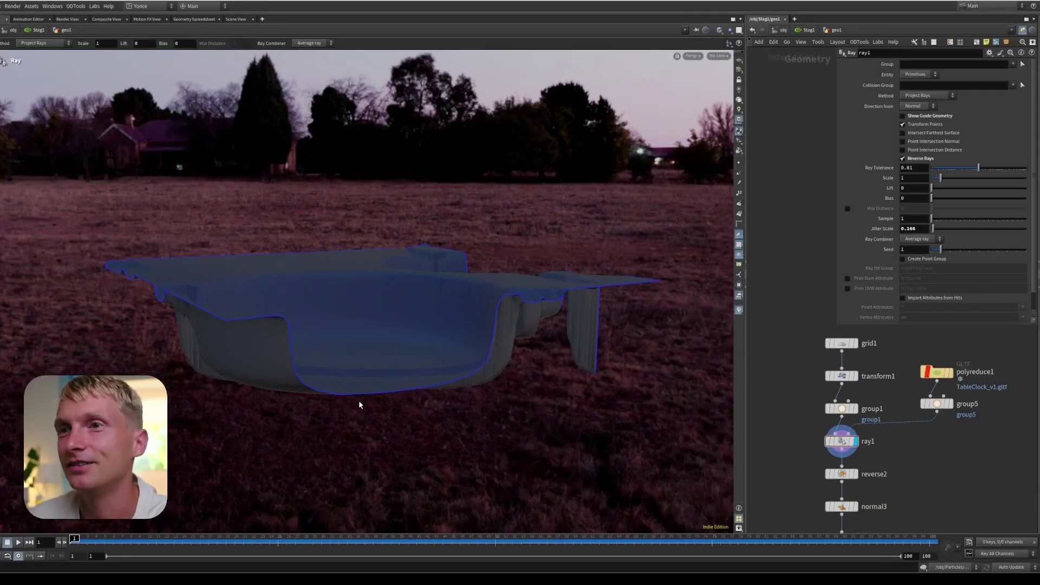
{"action": "left_click", "coordinate": [902, 158]}
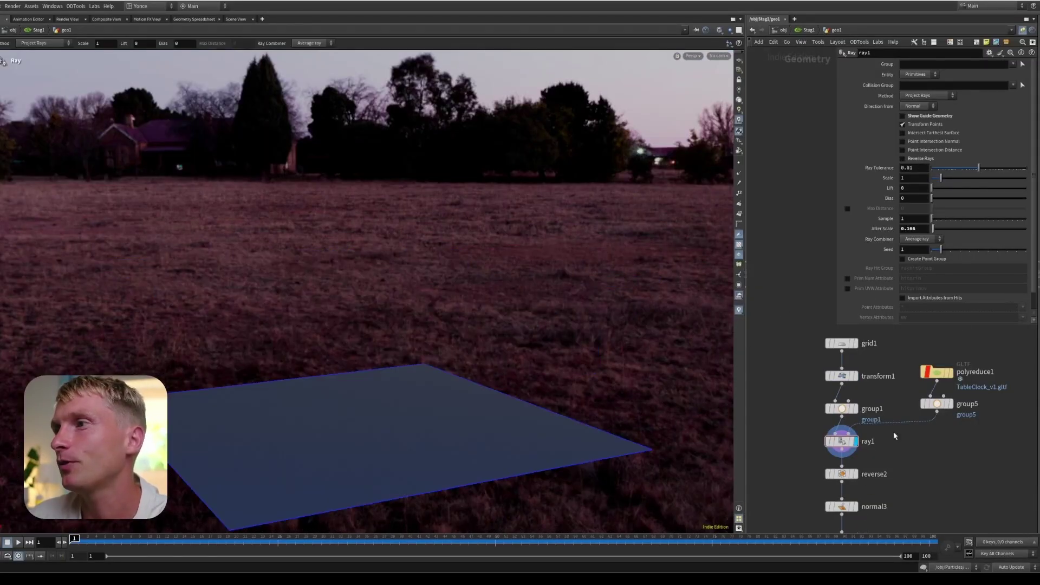
Select transform1 and reverse2 in turn and examine the projected grid's shape from above.
{"action": "left_click", "coordinate": [841, 375]}
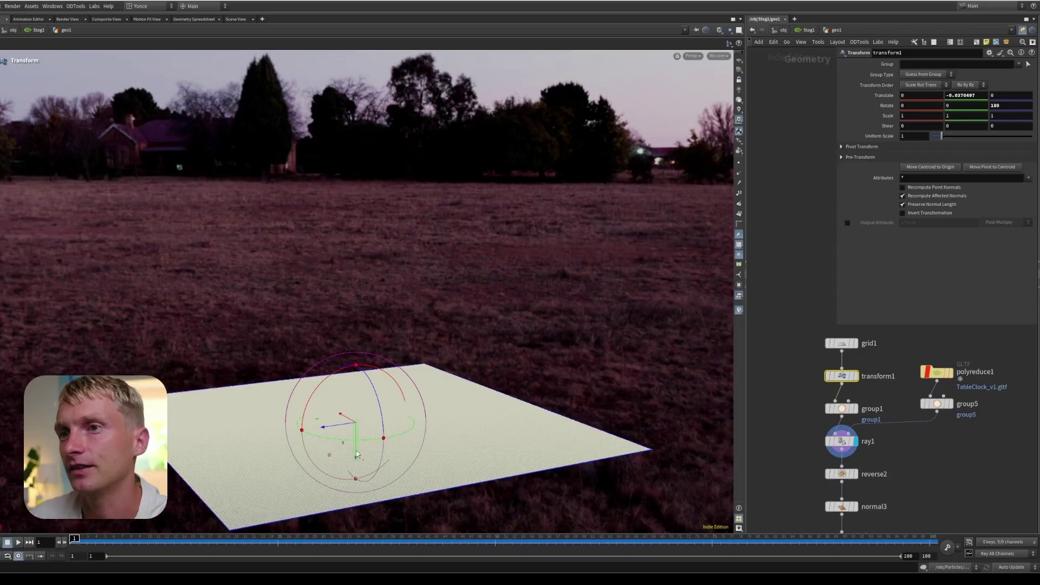
{"action": "left_click_drag", "start_coordinate": [356, 452], "coordinate": [304, 98]}
{"action": "key", "text": "Escape"}
{"action": "left_click_drag", "start_coordinate": [302, 246], "coordinate": [424, 431]}
{"action": "left_click", "coordinate": [842, 433]}
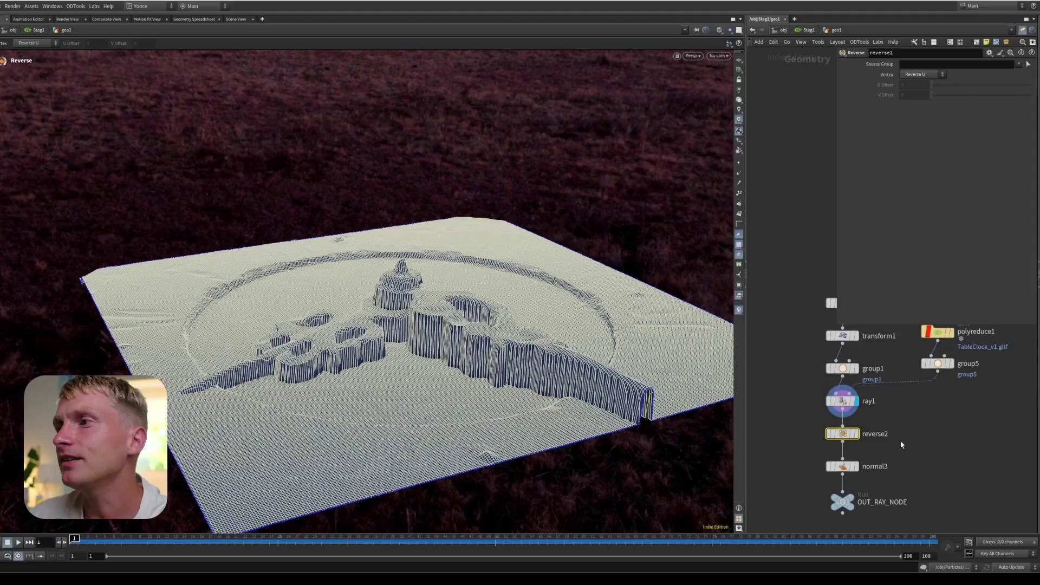
Try a Scale of 3.3 on ray1, view the stretched projection and reset Scale to its default.
{"action": "left_click", "coordinate": [840, 408]}
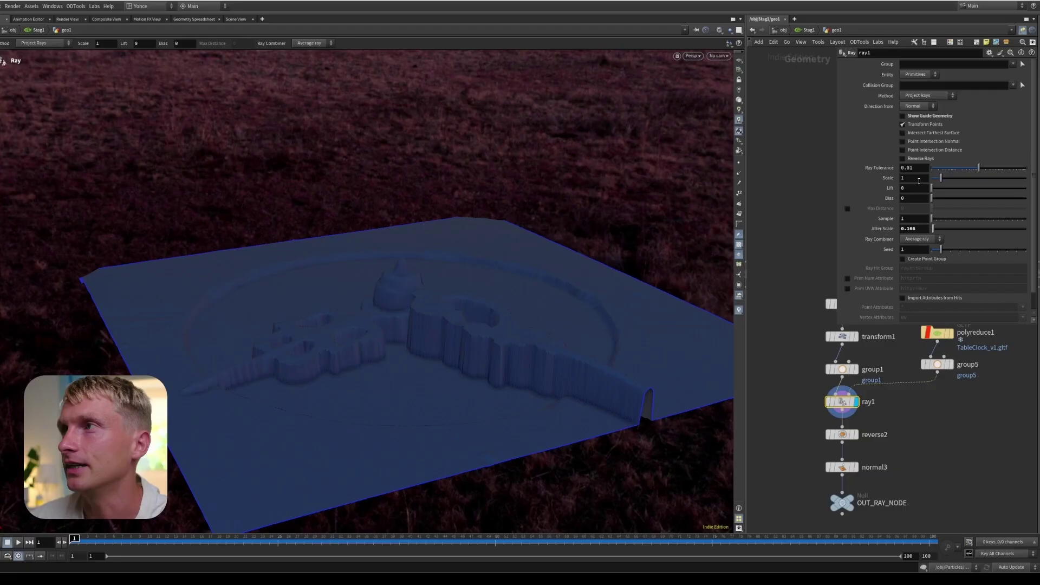
{"action": "middle_click_drag", "start_coordinate": [918, 181], "coordinate": [1020, 172]}
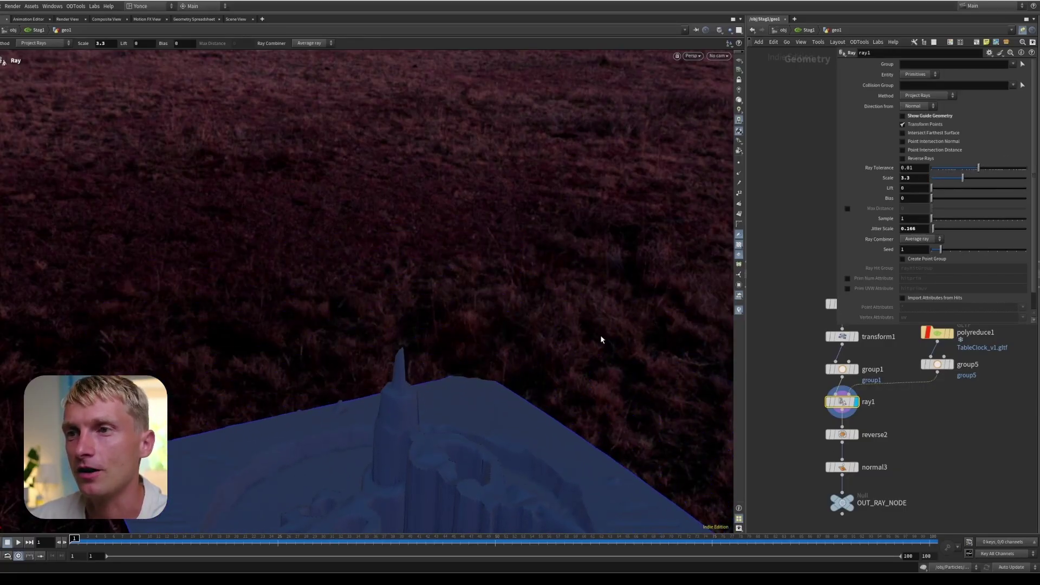
{"action": "left_click_drag", "start_coordinate": [601, 340], "coordinate": [381, 372], "text": "alt"}
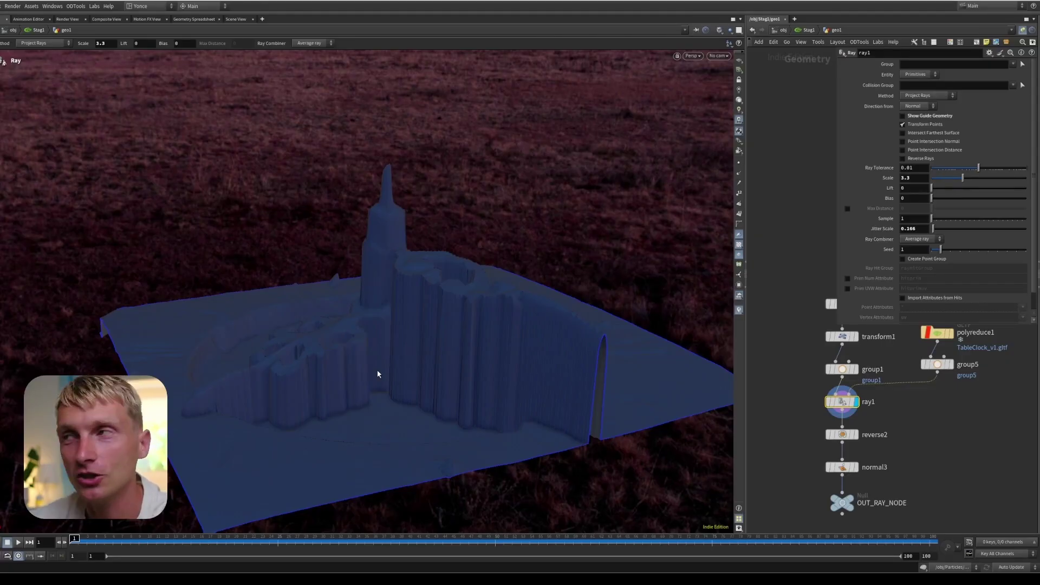
{"action": "middle_click", "coordinate": [887, 178], "text": "ctrl"}
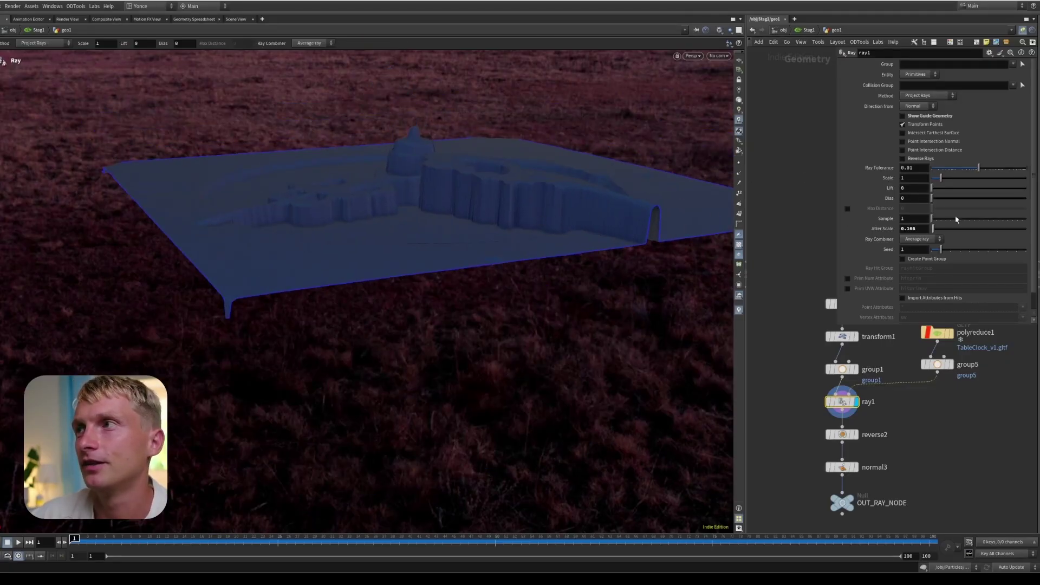
Try a Lift of 0.6 on ray1, view the projection from the side and reset Lift to its default.
{"action": "middle_click_drag", "start_coordinate": [906, 188], "coordinate": [932, 188]}
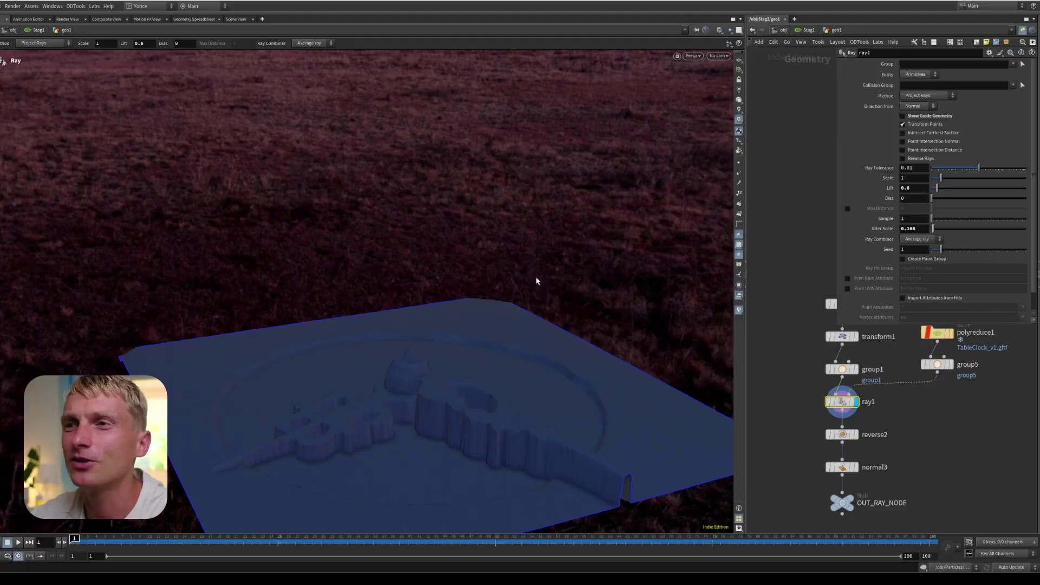
{"action": "key", "text": "Escape"}
{"action": "left_click_drag", "start_coordinate": [473, 436], "coordinate": [551, 222]}
{"action": "key", "text": "Return"}
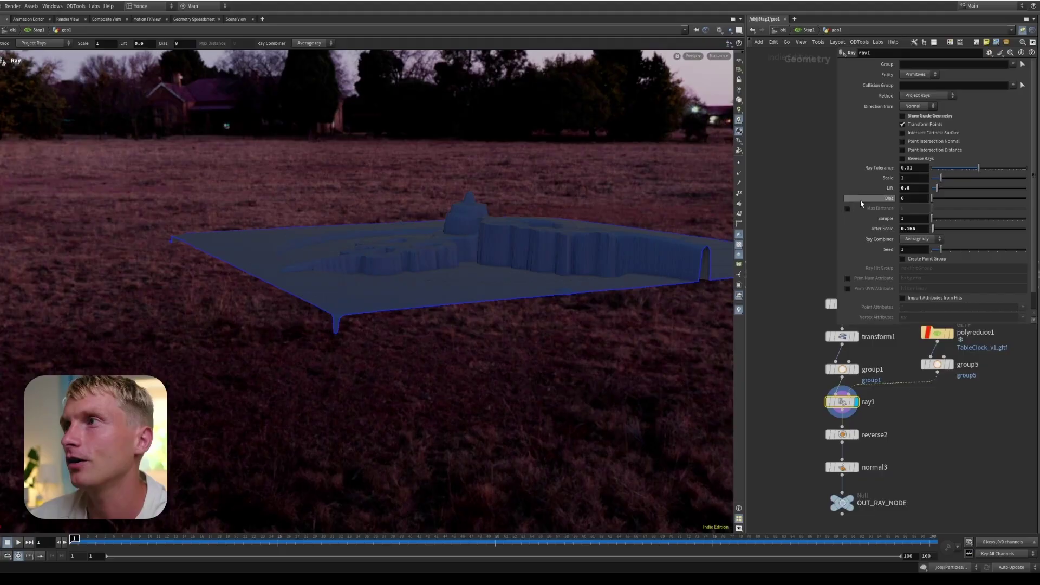
{"action": "middle_click", "coordinate": [891, 188], "text": "ctrl"}
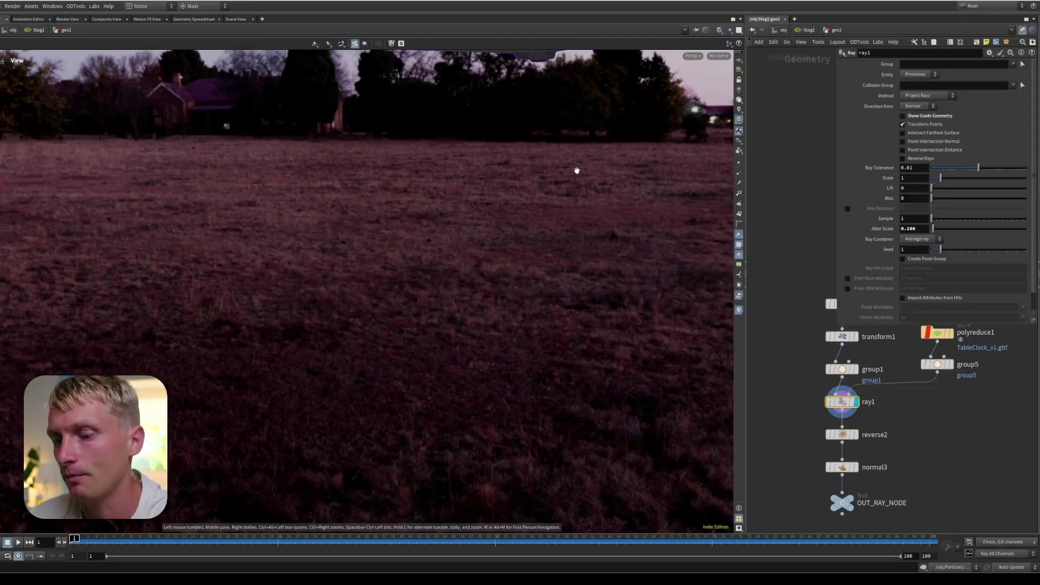
Try a Bias of 0.2 on ray1 with the projected grid in side view, and undo it.
{"action": "left_click_drag", "start_coordinate": [438, 182], "coordinate": [399, 219], "text": "alt"}
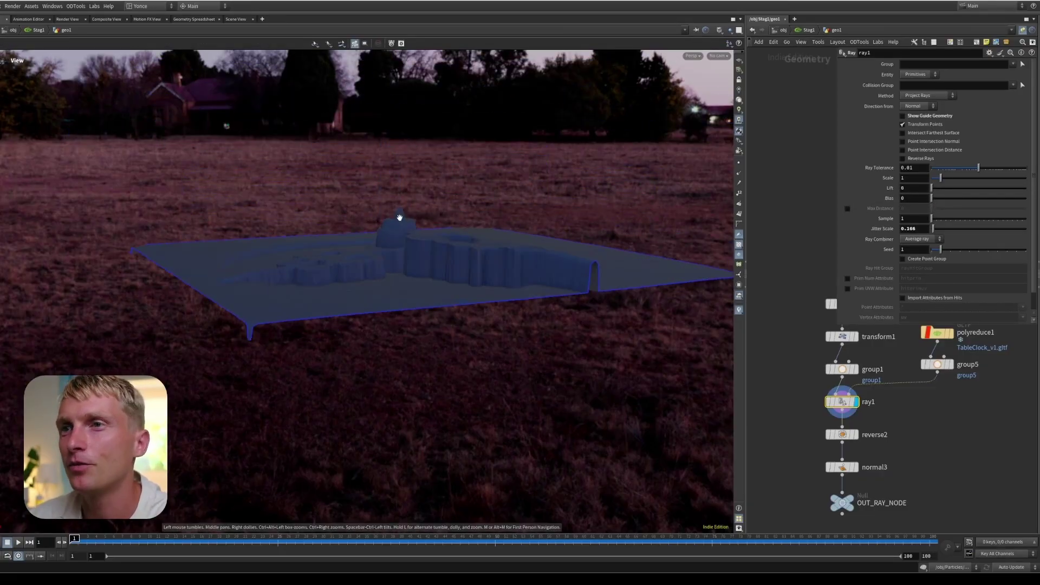
{"action": "middle_click", "coordinate": [917, 198]}
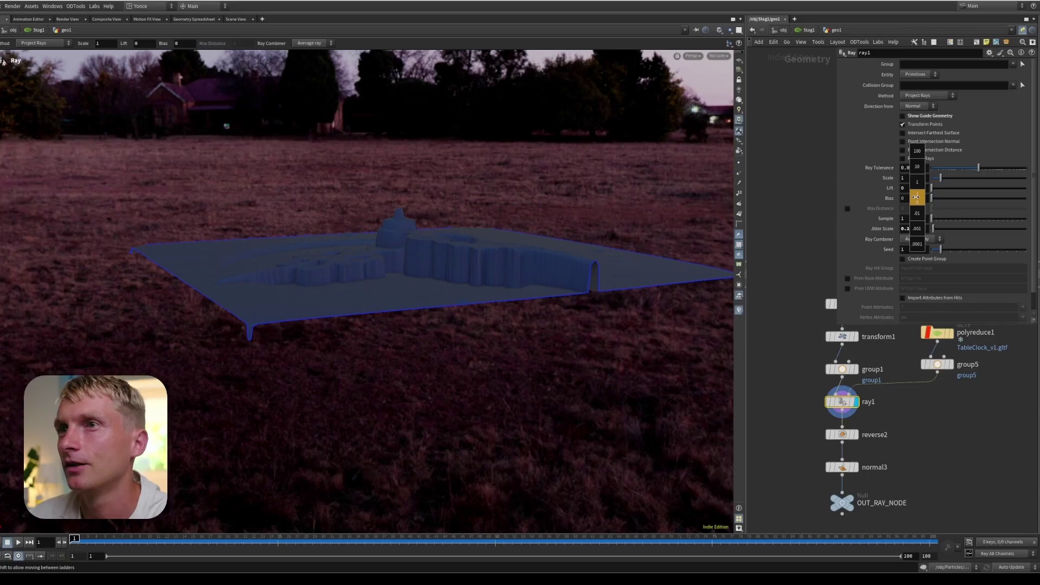
{"action": "mouse_move", "coordinate": [916, 197]}
{"action": "middle_mouse_down"}
{"action": "mouse_move", "coordinate": [935, 194]}
{"action": "mouse_move", "coordinate": [919, 201]}
{"action": "middle_mouse_up"}
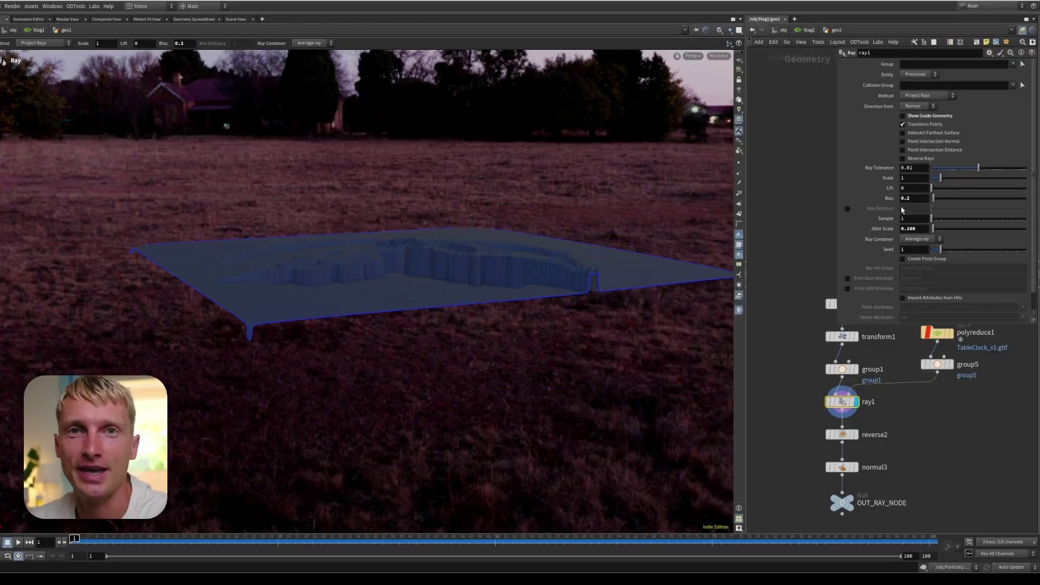
{"action": "key", "text": "ctrl+z"}
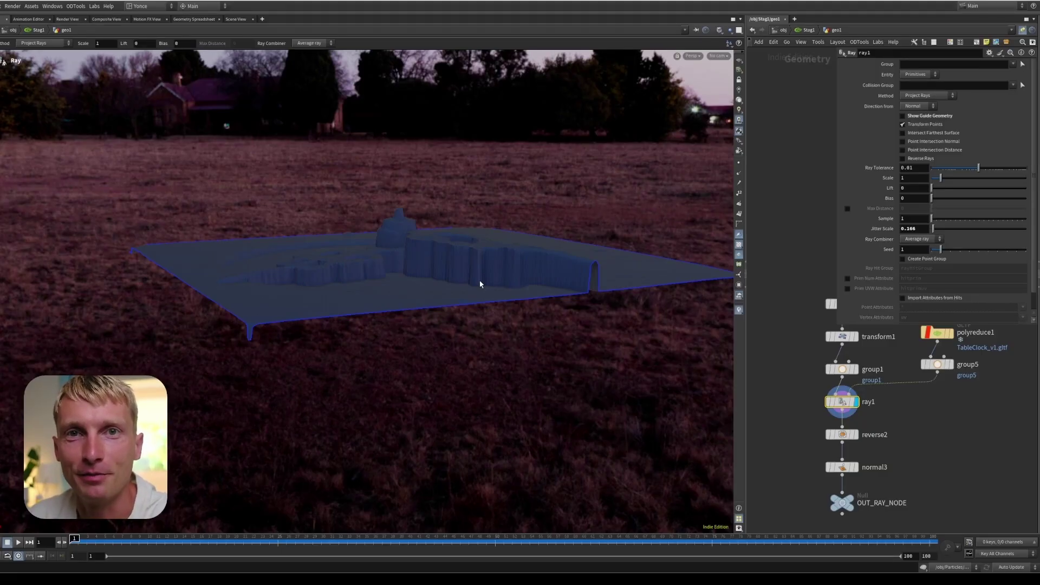
Set ray1's Bias to 0.2 once more and view the projected grid from above.
{"action": "middle_click_drag", "start_coordinate": [914, 198], "coordinate": [928, 192]}
{"action": "left_click_drag", "start_coordinate": [608, 232], "coordinate": [514, 225], "text": "alt"}
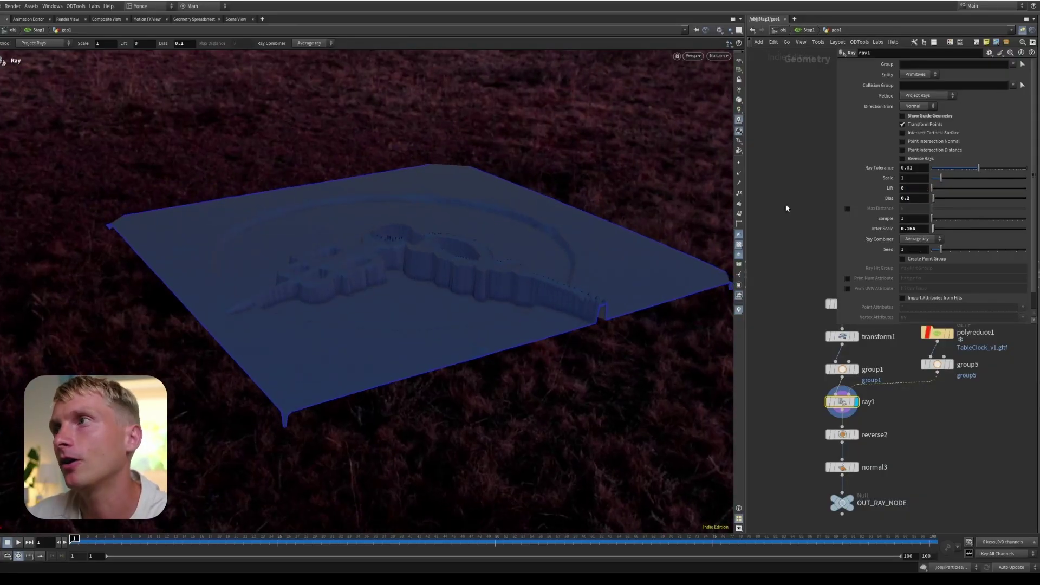
{"action": "left_click", "coordinate": [913, 199]}
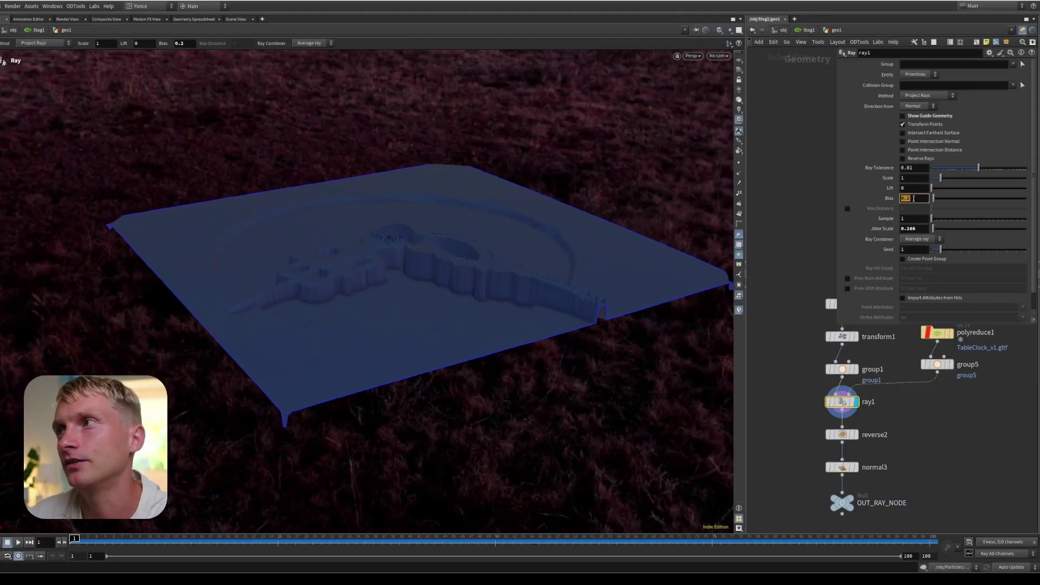
{"action": "left_click", "coordinate": [787, 218]}
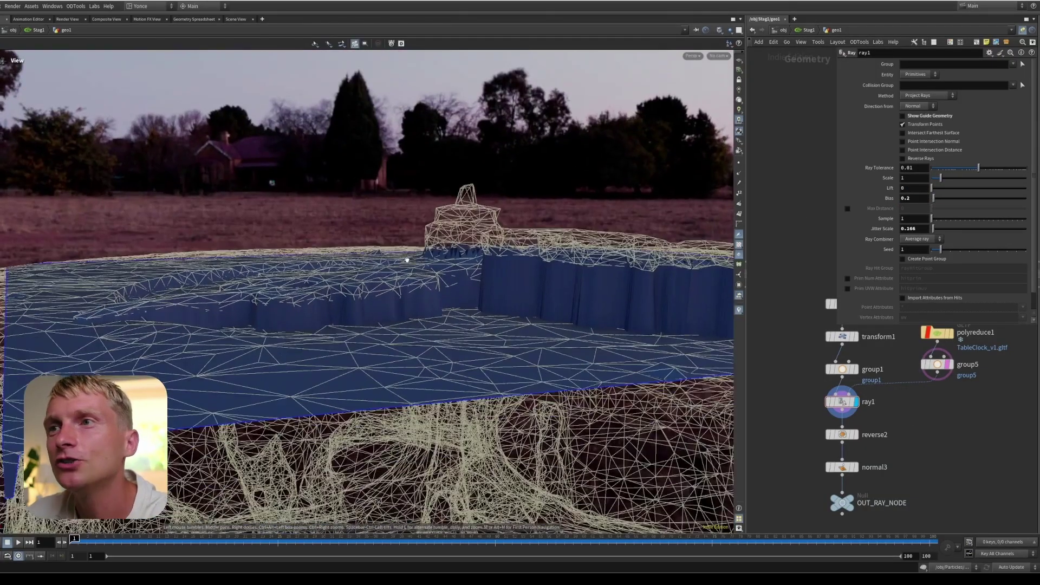
Compare the biased projection with group5's wireframe template and raise ray1's Bias to 0.3.
{"action": "left_click_drag", "start_coordinate": [407, 260], "coordinate": [394, 262]}
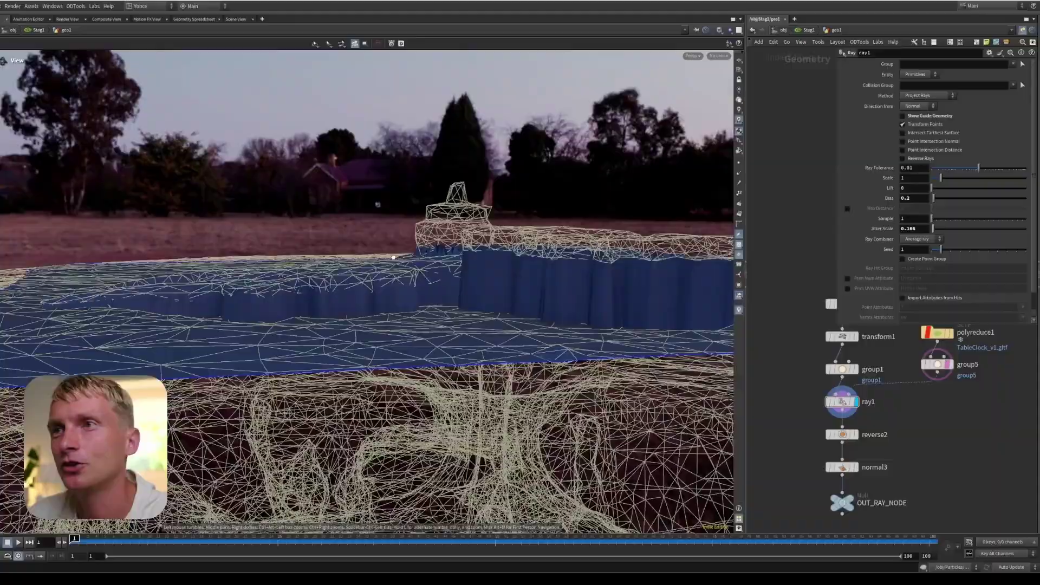
{"action": "key", "text": "Return"}
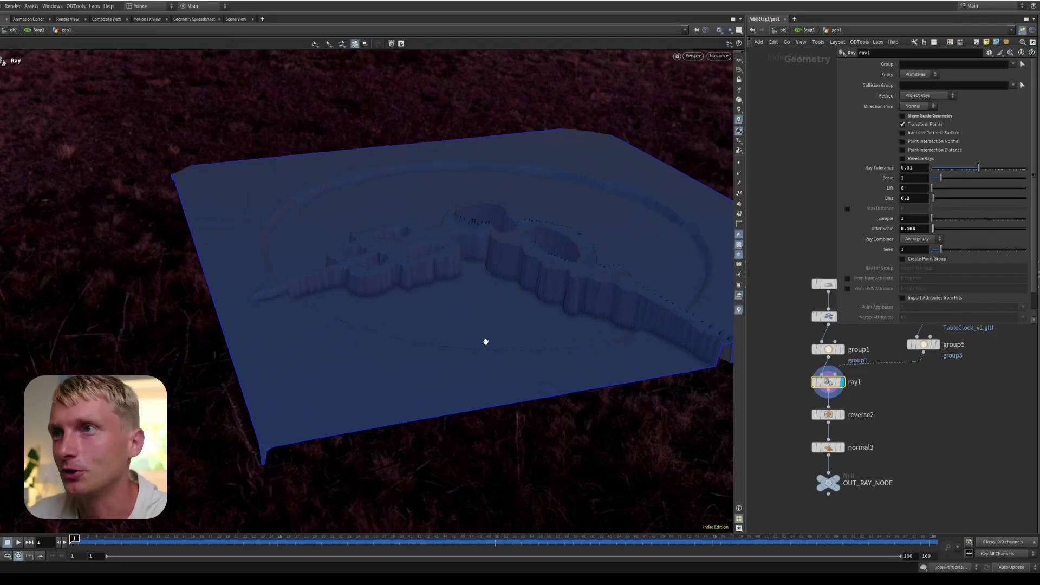
{"action": "left_click_drag", "start_coordinate": [485, 343], "coordinate": [465, 395], "text": "alt"}
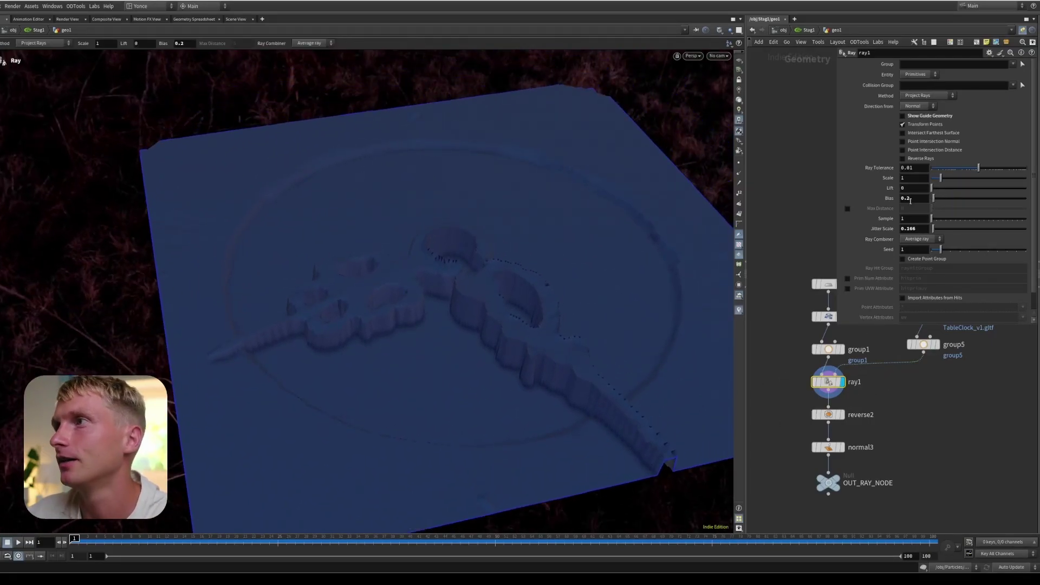
{"action": "scroll", "coordinate": [542, 238], "scroll_direction": "up", "scroll_amount": 5}
{"action": "left_click_drag", "start_coordinate": [542, 238], "coordinate": [631, 255], "text": "alt"}
Enable Max Distance on ray1, set it to 1.8 and read the parameter's description.
{"action": "left_click", "coordinate": [847, 208]}
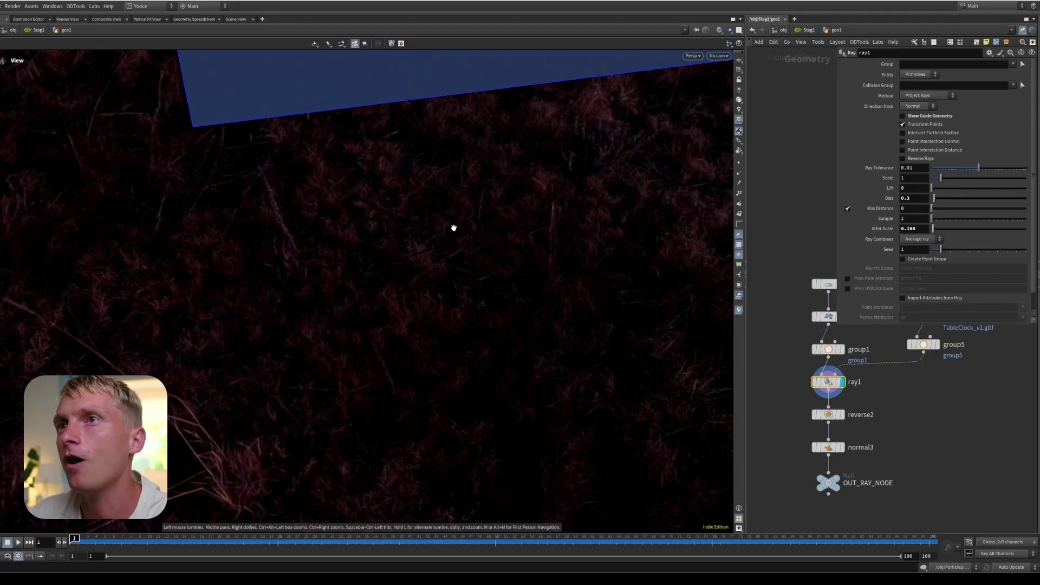
{"action": "left_click_drag", "start_coordinate": [453, 228], "coordinate": [429, 371], "text": "alt"}
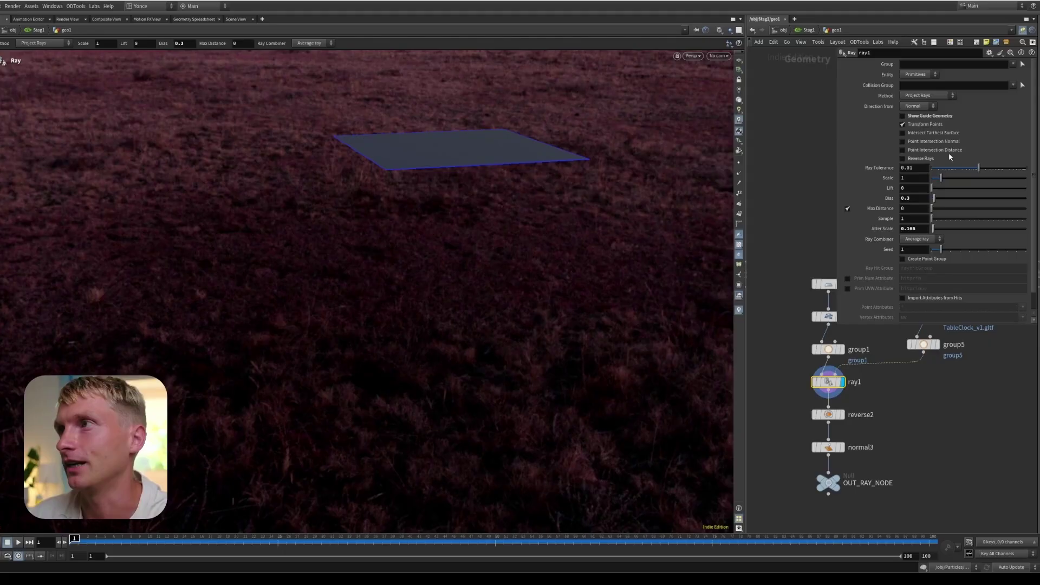
{"action": "middle_click_drag", "start_coordinate": [913, 208], "coordinate": [992, 200]}
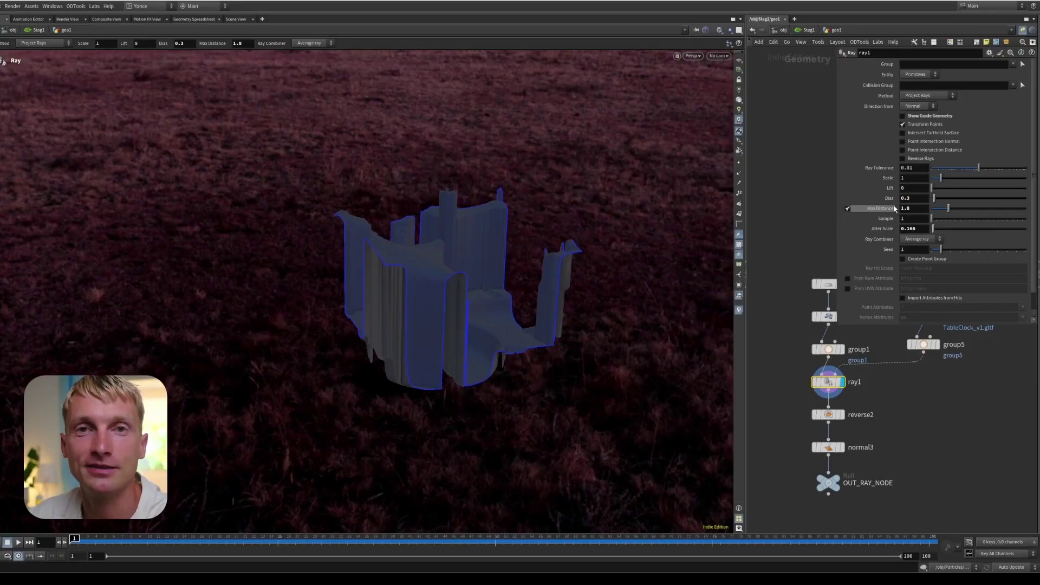
{"action": "mouse_move", "coordinate": [894, 209]}
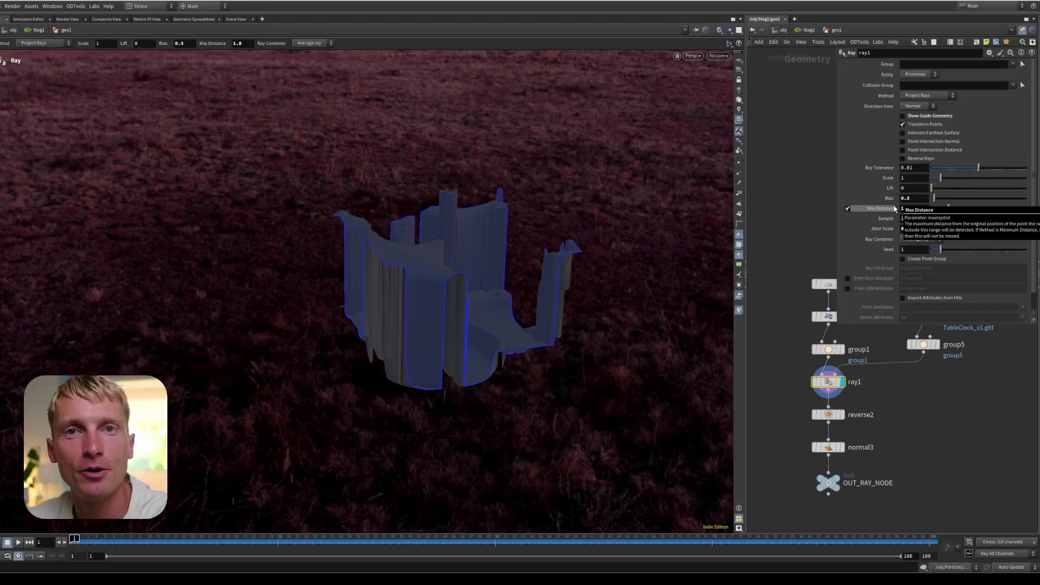
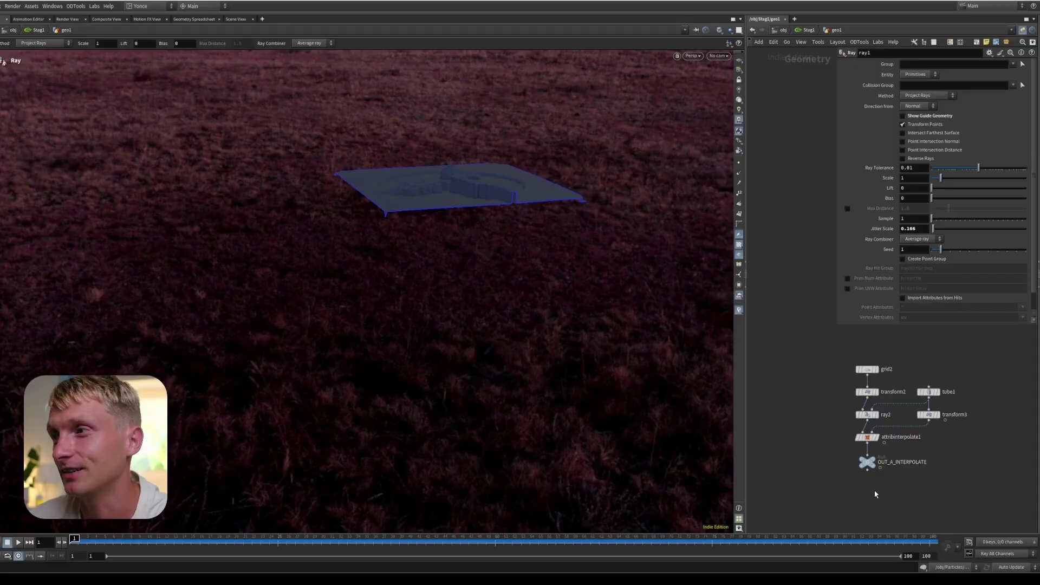
Display transform4 and normal1 in the jitter visualisation chain and examine the tilted grid from several angles.
{"action": "left_click", "coordinate": [834, 375]}
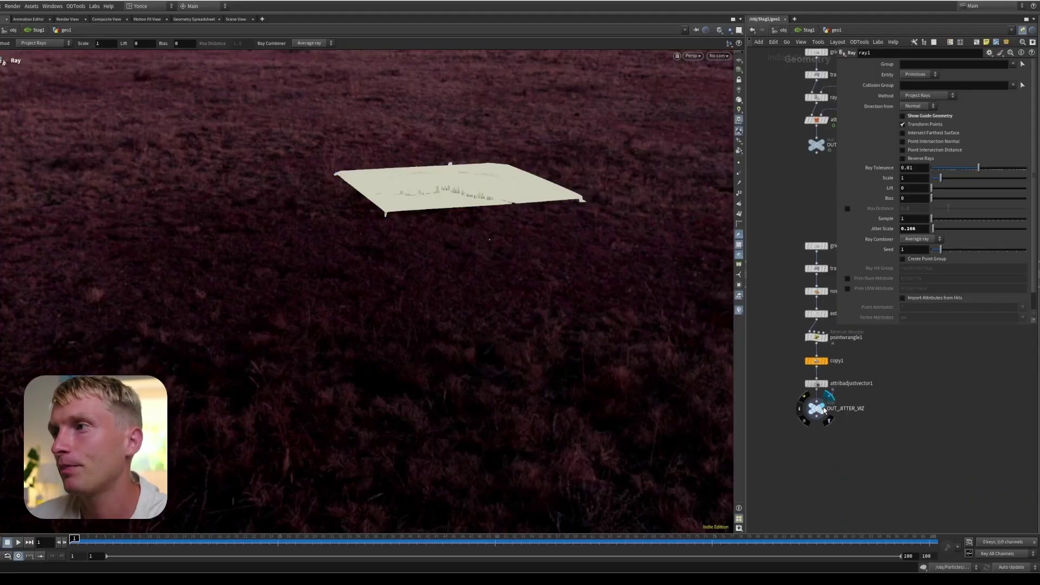
{"action": "left_click_drag", "start_coordinate": [784, 292], "coordinate": [828, 326]}
{"action": "left_click", "coordinate": [818, 345]}
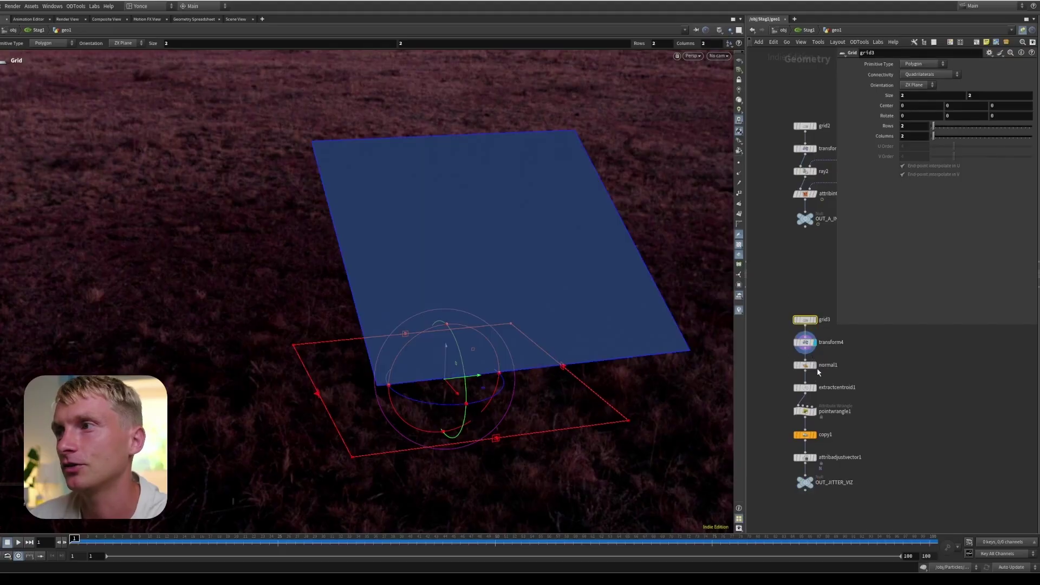
{"action": "left_click", "coordinate": [818, 366]}
{"action": "key", "text": "Escape"}
{"action": "left_click_drag", "start_coordinate": [434, 286], "coordinate": [610, 248]}
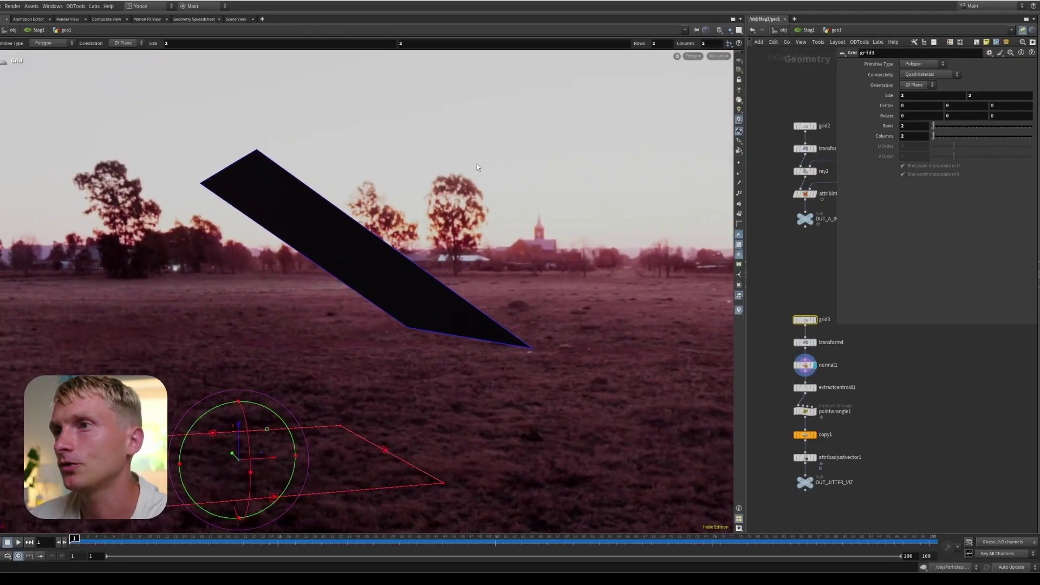
{"action": "left_click_drag", "start_coordinate": [341, 268], "coordinate": [545, 348]}
{"action": "key", "text": "Return"}
Display extractcentroid1 and copy1 in turn and examine the ray vector at the grid's centroid.
{"action": "left_click", "coordinate": [818, 387]}
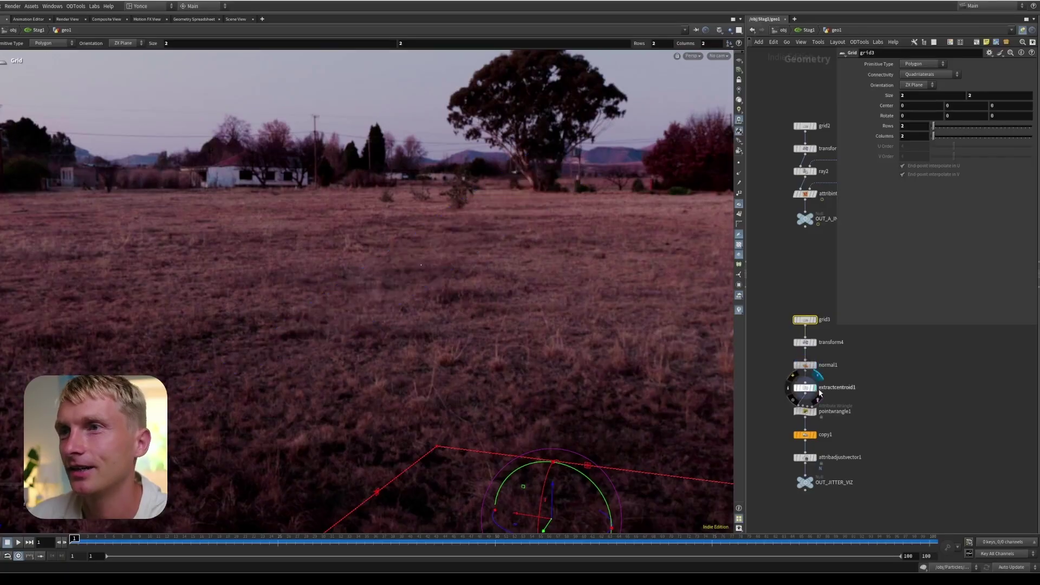
{"action": "middle_click_drag", "start_coordinate": [827, 405], "coordinate": [863, 414]}
{"action": "key", "text": "Escape"}
{"action": "left_click_drag", "start_coordinate": [476, 258], "coordinate": [415, 256]}
{"action": "key", "text": "Return"}
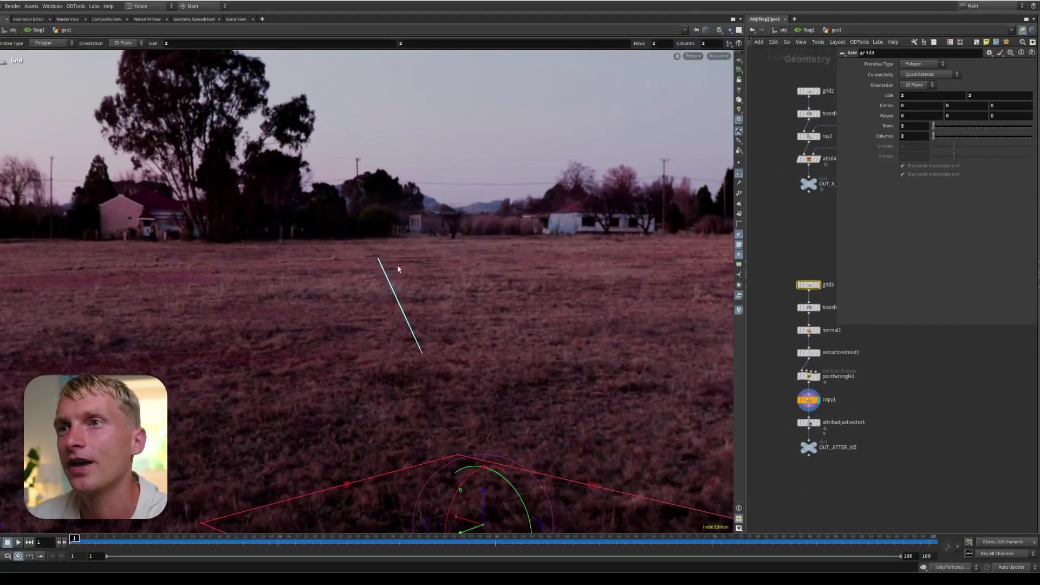
{"action": "left_click_drag", "start_coordinate": [554, 234], "coordinate": [420, 267], "text": "alt"}
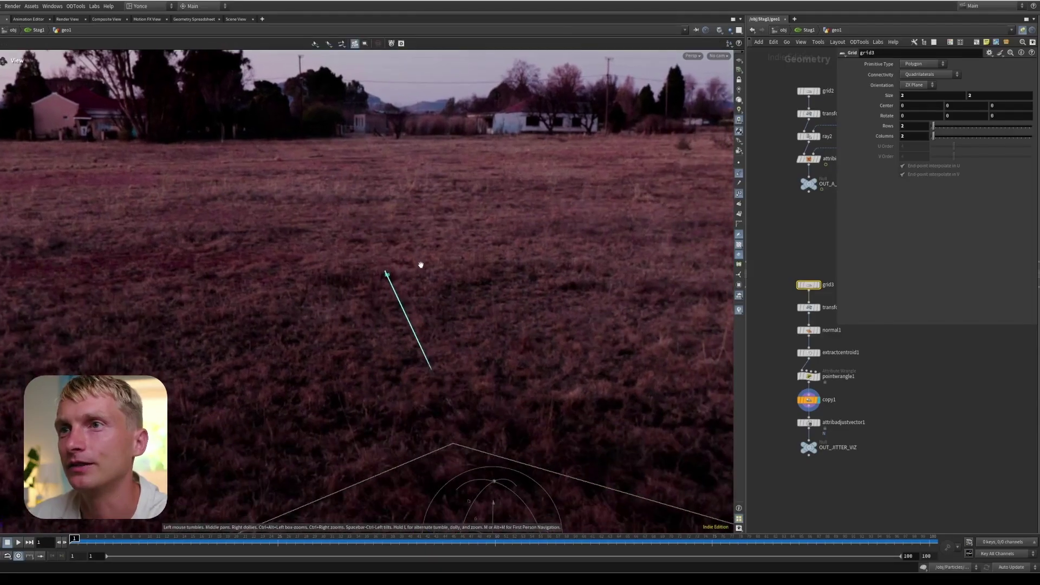
Select ray1 in the upper chain and set its Sample parameter to 100.
{"action": "middle_click_drag", "start_coordinate": [960, 411], "coordinate": [954, 410]}
{"action": "scroll", "coordinate": [950, 411], "scroll_direction": "down", "scroll_amount": 6}
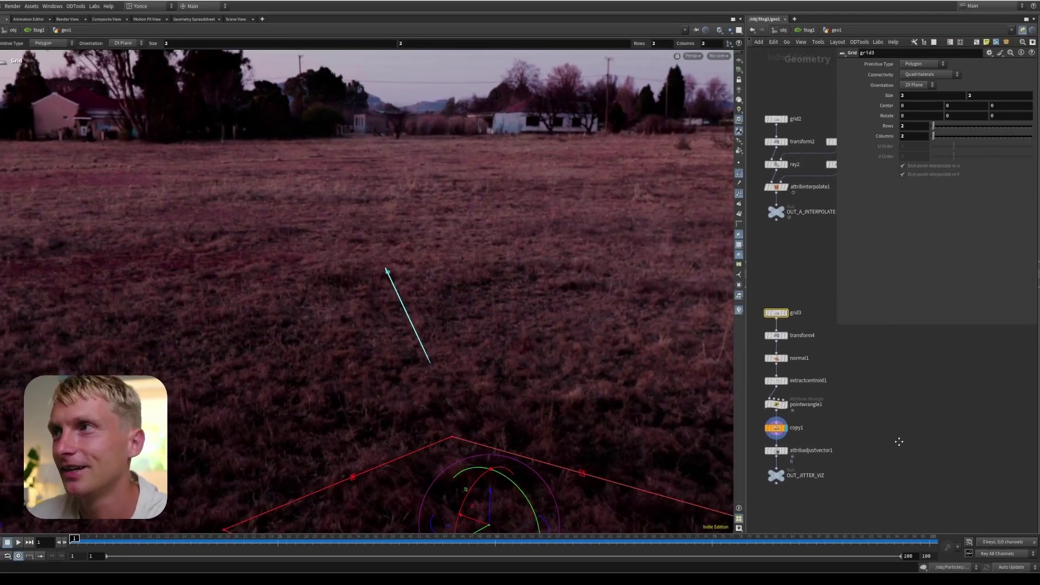
{"action": "middle_click_drag", "start_coordinate": [865, 460], "coordinate": [868, 436]}
{"action": "left_click", "coordinate": [783, 102]}
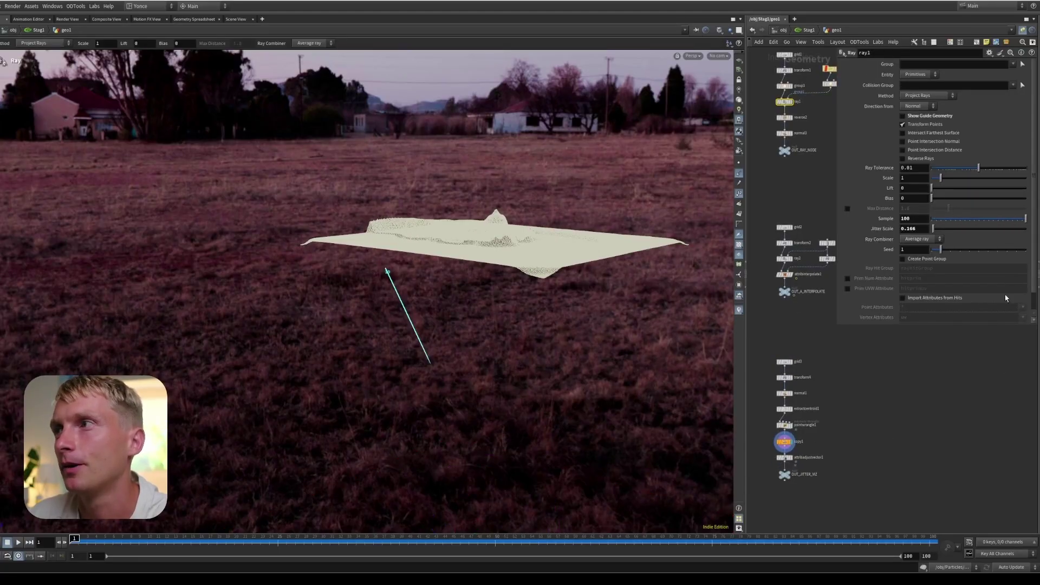
Select copy1 in the jitter visualisation chain and set its Total Number to 100.
{"action": "left_click", "coordinate": [784, 441]}
{"action": "middle_click_drag", "start_coordinate": [838, 447], "coordinate": [902, 407]}
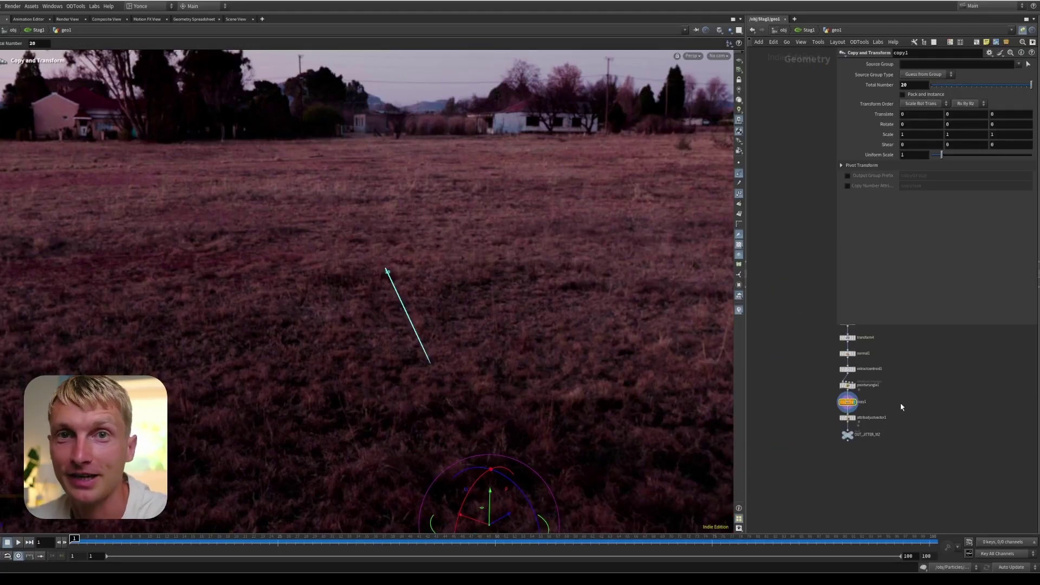
{"action": "scroll", "coordinate": [892, 345], "scroll_direction": "up", "scroll_amount": 5}
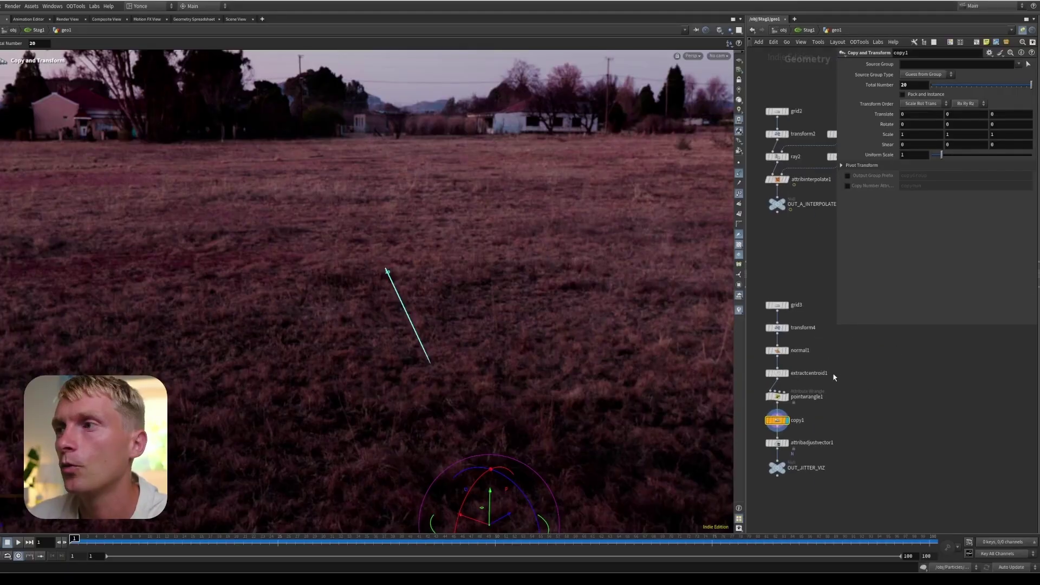
{"action": "left_click", "coordinate": [912, 85]}
{"action": "type", "text": "100"}
{"action": "key", "text": "Return"}
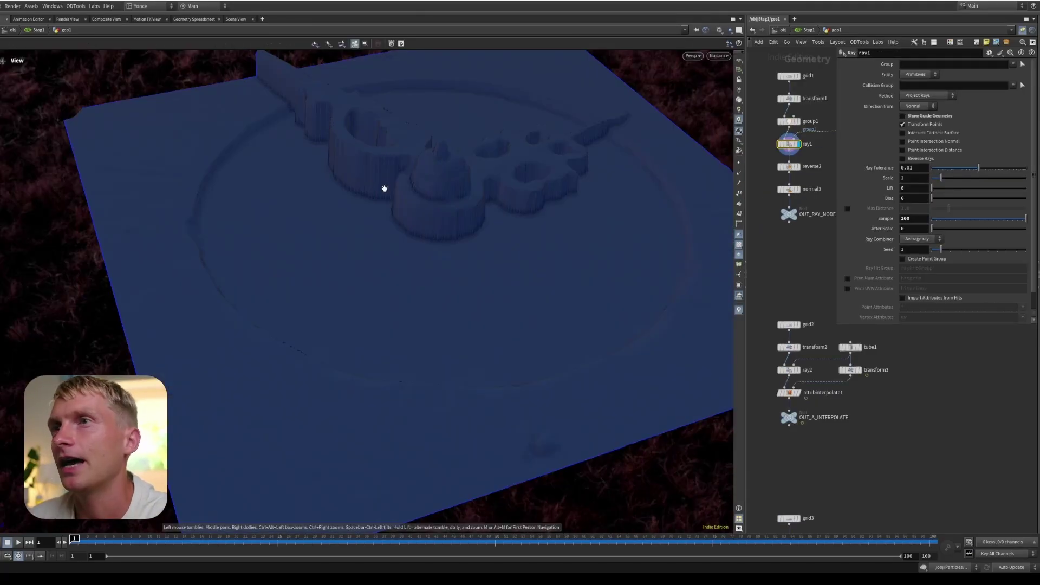
Set the Jitter Scale of ray1 to 0.1.
{"action": "left_click_drag", "start_coordinate": [385, 188], "coordinate": [405, 219]}
{"action": "key", "text": "Return"}
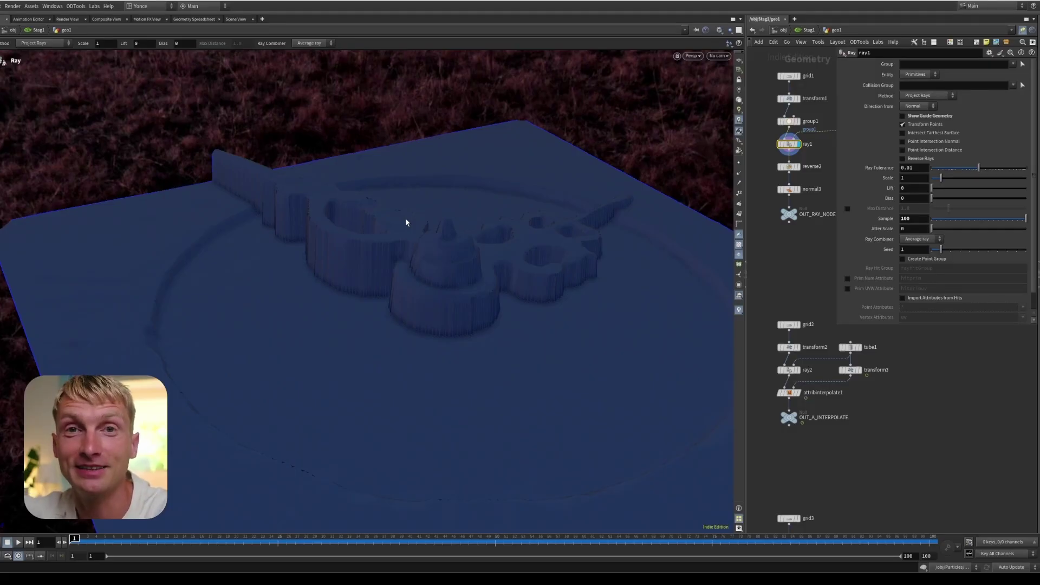
{"action": "left_click", "coordinate": [912, 229]}
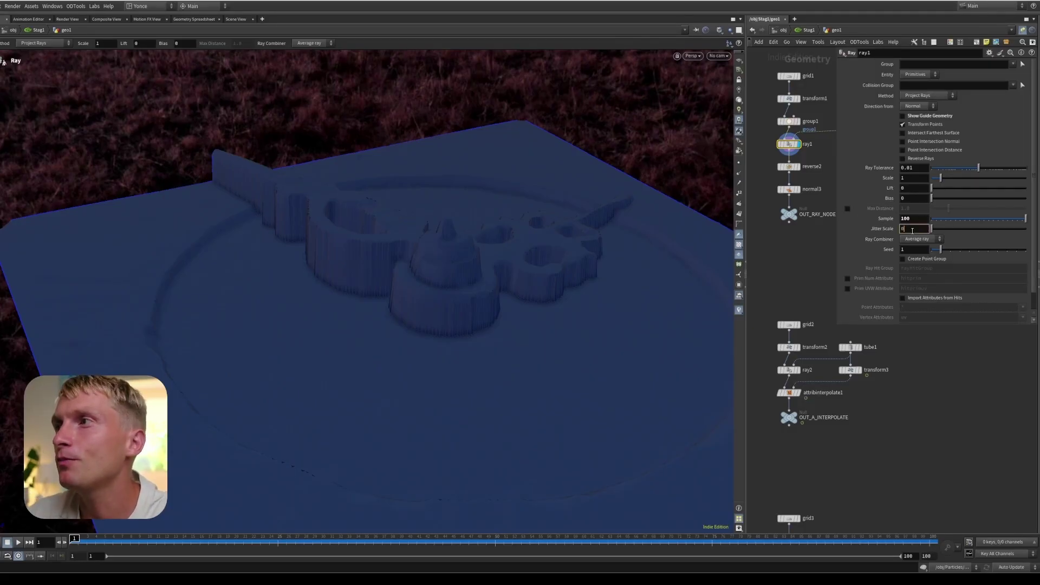
{"action": "type", "text": "0.1"}
{"action": "key", "text": "Return"}
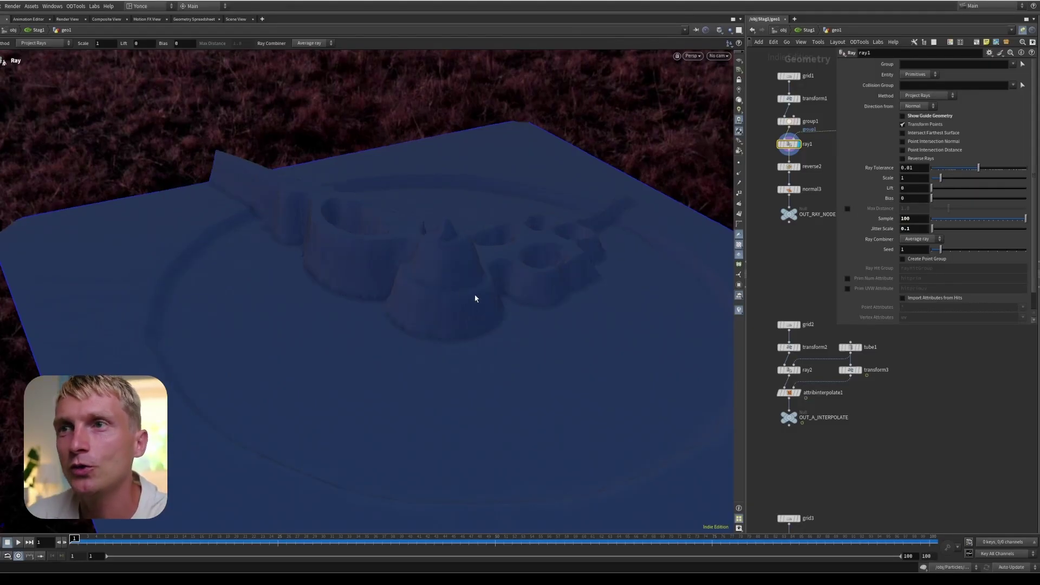
Display OUT_JITTER_VIZ and copy1 in turn and compare the scattered rays with the stacked, unjittered ray copies.
{"action": "scroll", "coordinate": [865, 388], "scroll_direction": "down", "scroll_amount": 5}
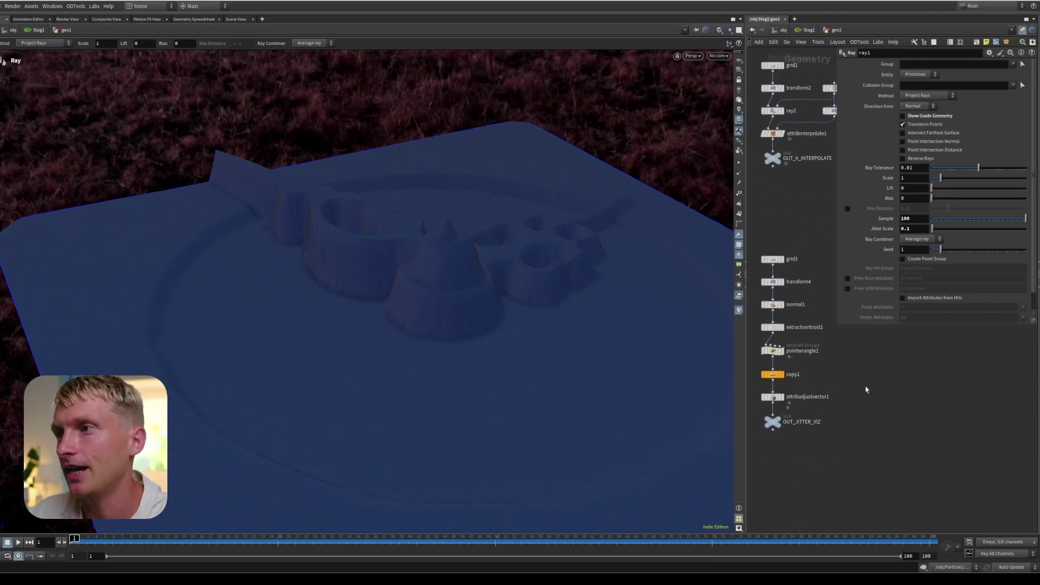
{"action": "left_click", "coordinate": [784, 422]}
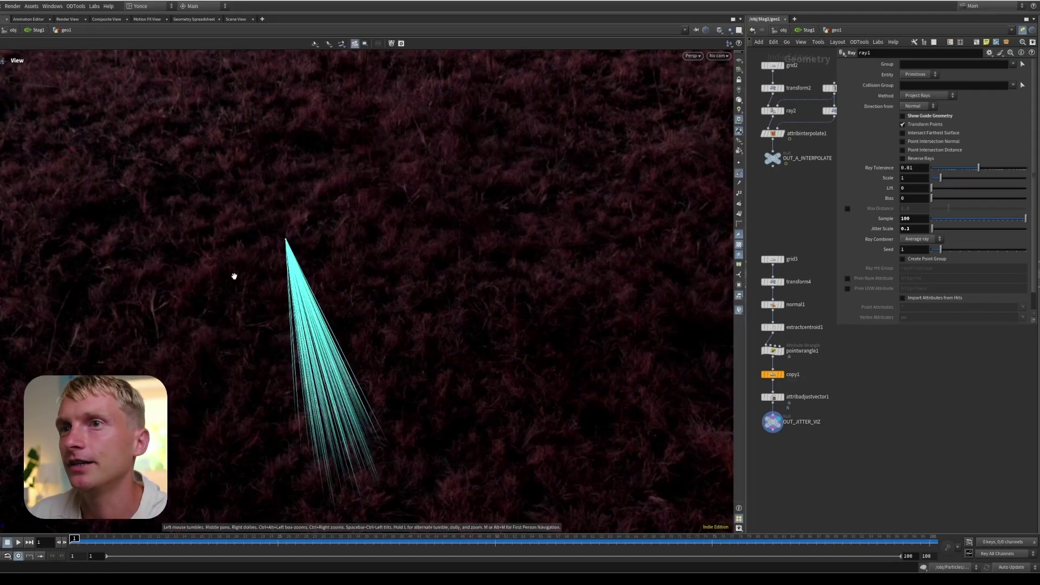
{"action": "left_click", "coordinate": [783, 375]}
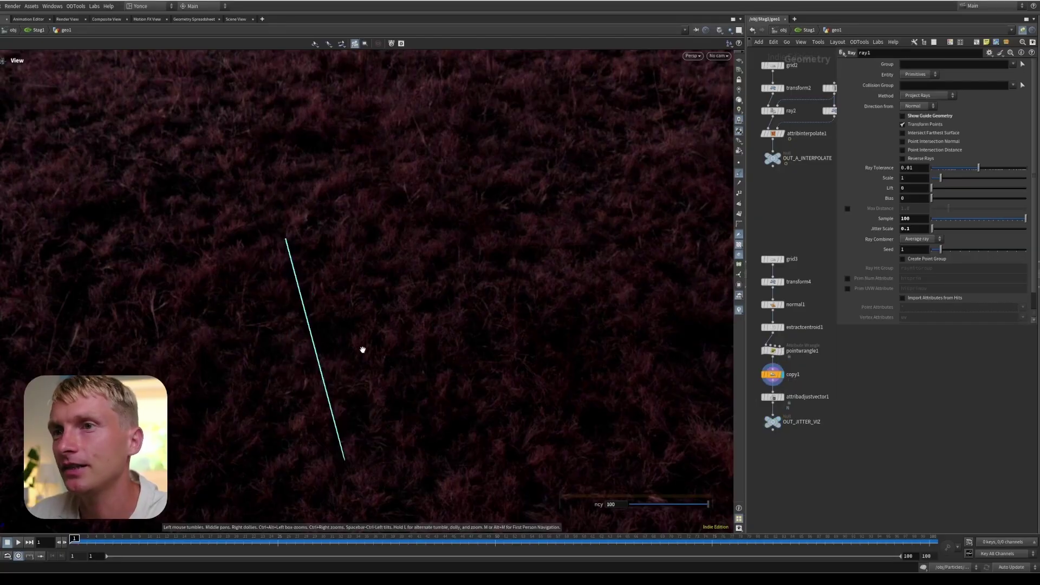
{"action": "left_click_drag", "start_coordinate": [360, 349], "coordinate": [411, 311]}
{"action": "left_click_drag", "start_coordinate": [355, 362], "coordinate": [417, 272]}
{"action": "key", "text": "Return"}
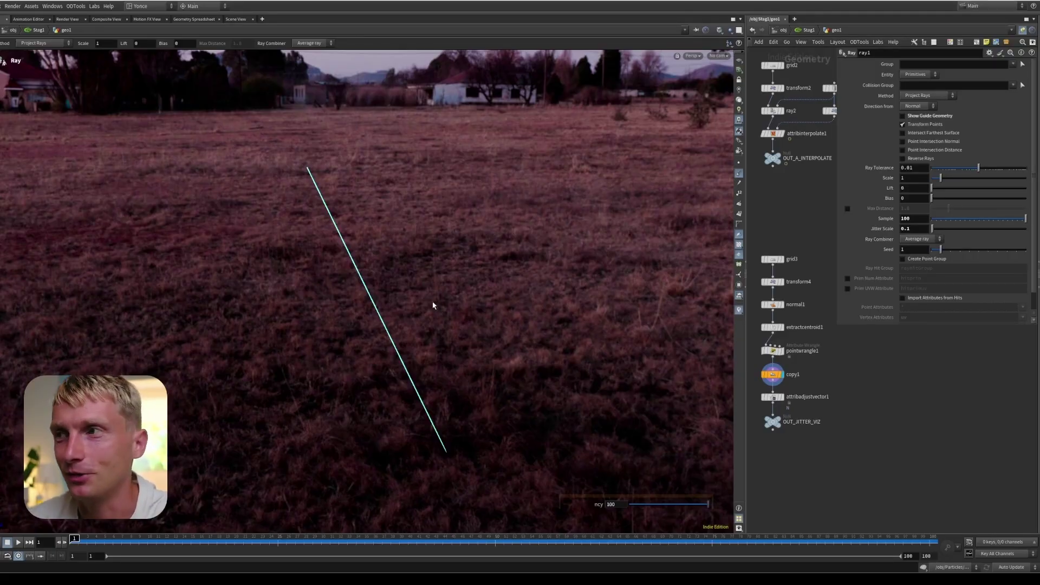
Display and select attribadjustvector1 and examine its random adjustment of the N vectors from several angles.
{"action": "middle_click_drag", "start_coordinate": [786, 401], "coordinate": [805, 392]}
{"action": "left_click", "coordinate": [806, 393]}
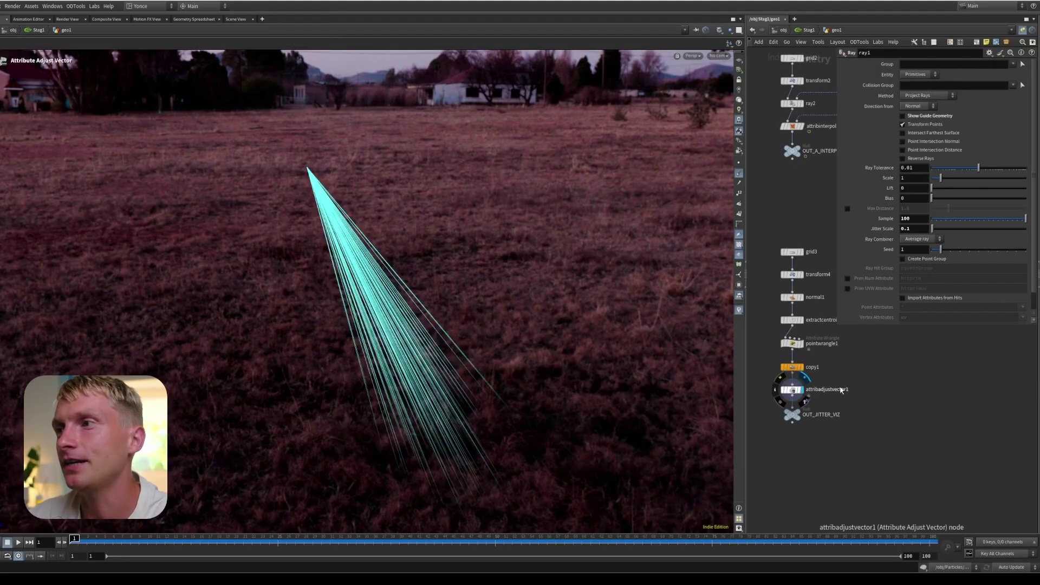
{"action": "left_click", "coordinate": [800, 390]}
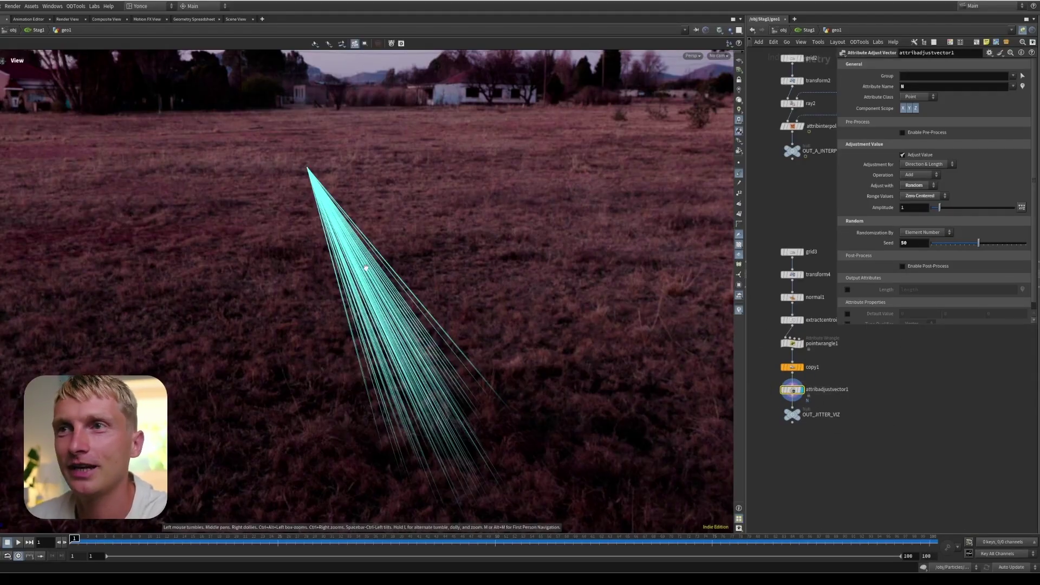
{"action": "left_click_drag", "start_coordinate": [538, 327], "coordinate": [356, 279], "text": "alt"}
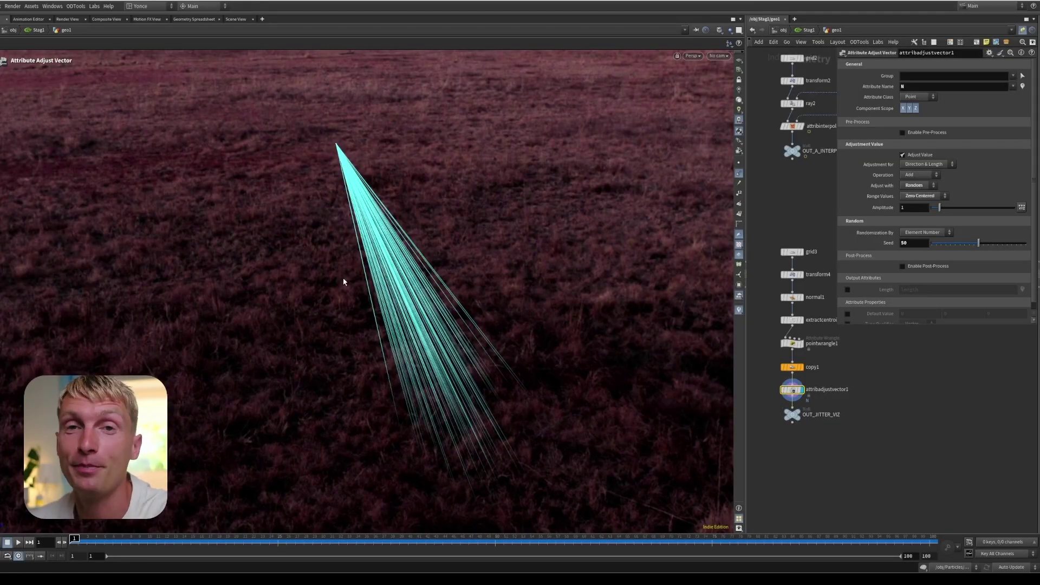
{"action": "left_click_drag", "start_coordinate": [219, 207], "coordinate": [328, 169], "text": "alt"}
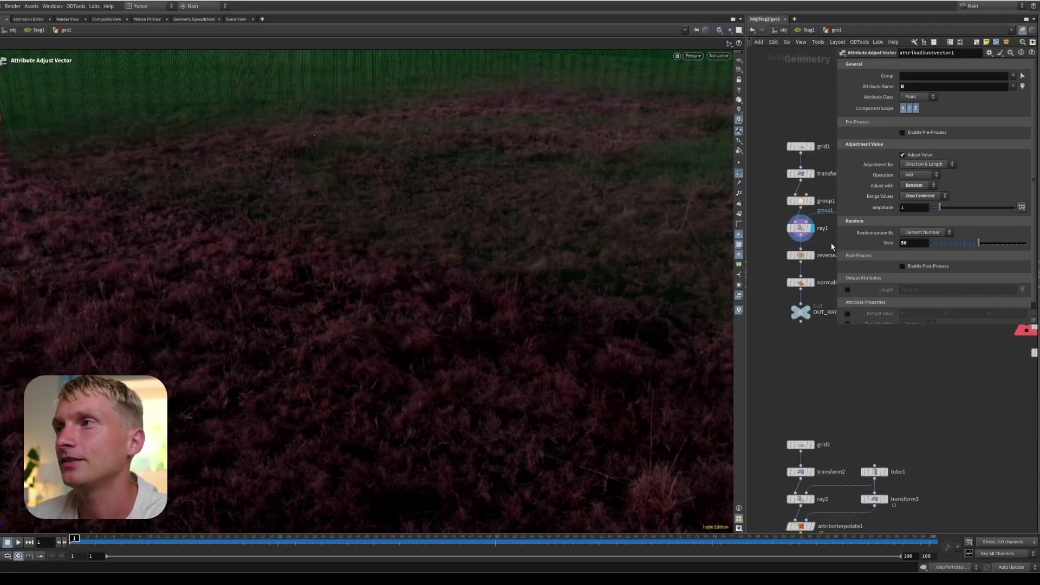
Select ray1 in the upper chain and examine the jittered clock projection from several angles.
{"action": "left_click", "coordinate": [800, 228]}
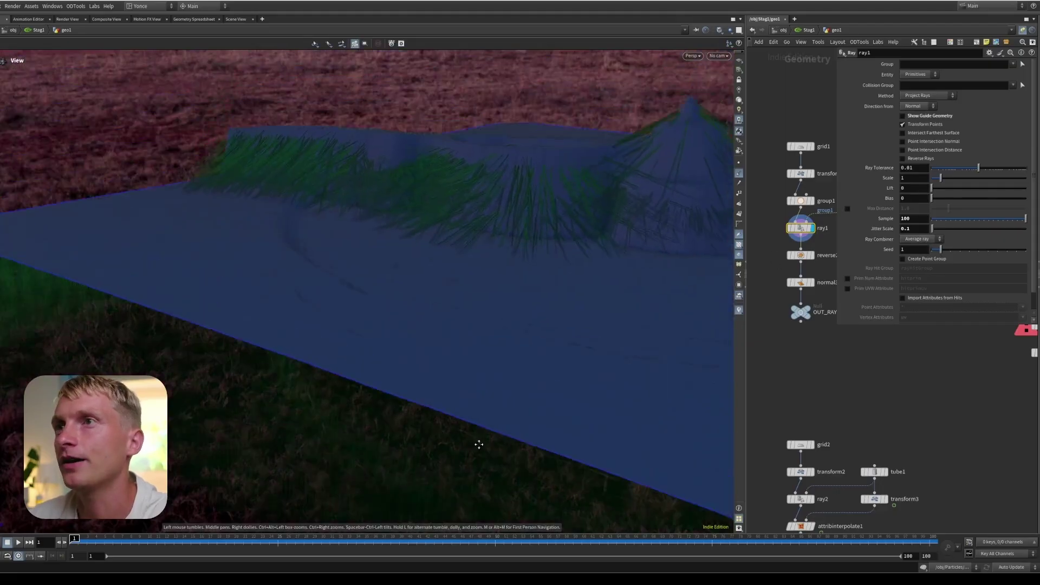
{"action": "left_click_drag", "start_coordinate": [479, 444], "coordinate": [411, 325]}
{"action": "key", "text": "Return"}
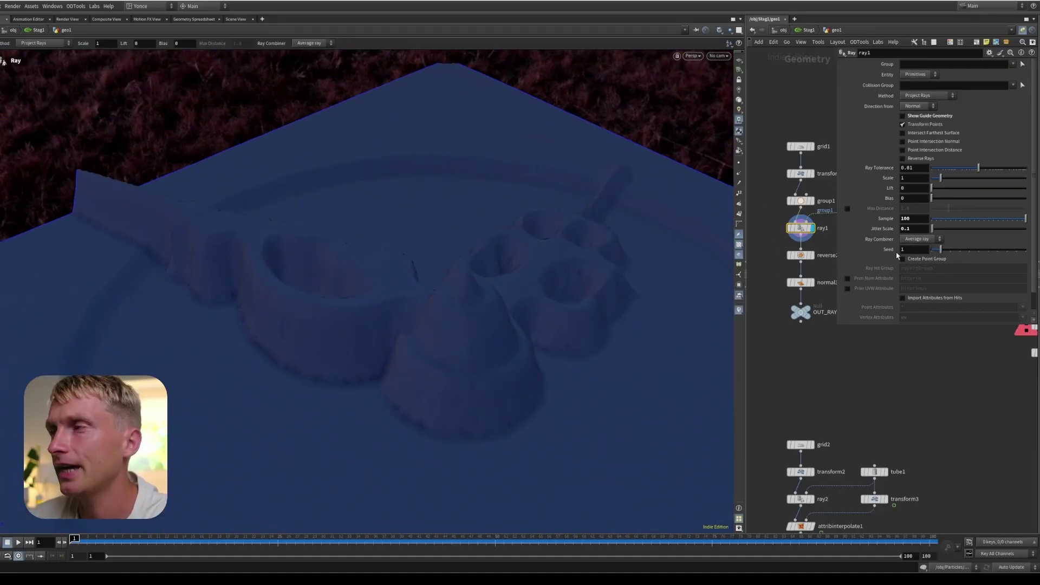
{"action": "left_click", "coordinate": [913, 239]}
{"action": "left_click", "coordinate": [882, 239]}
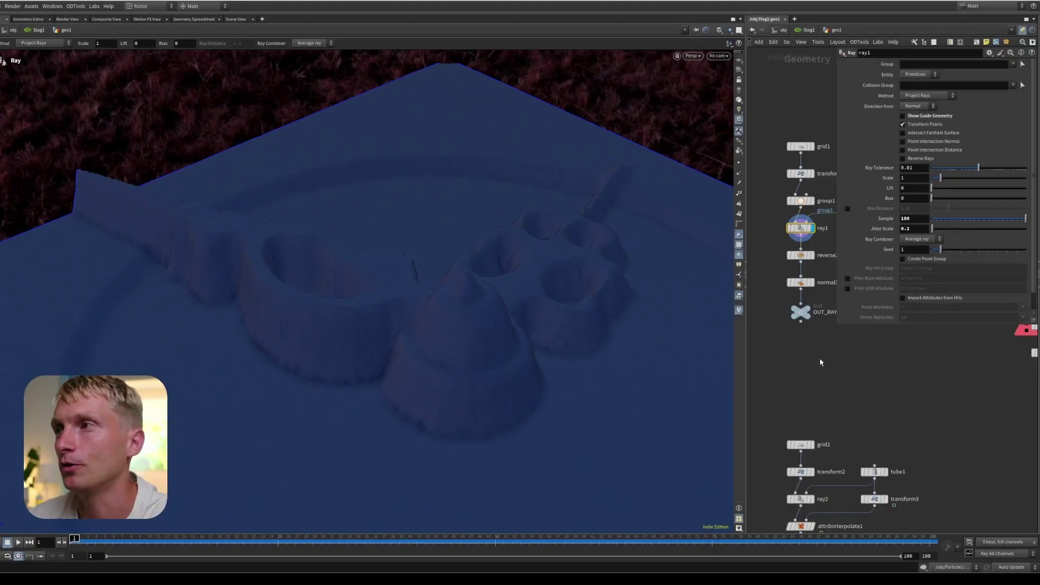
{"action": "left_click_drag", "start_coordinate": [466, 350], "coordinate": [380, 353]}
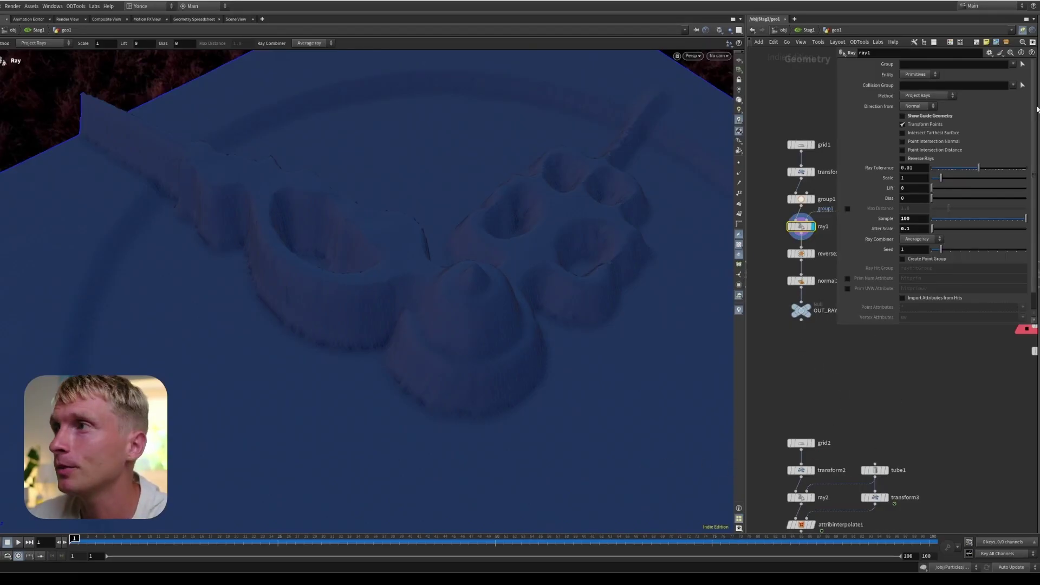
{"action": "mouse_move", "coordinate": [913, 223]}
{"action": "middle_mouse_down"}
{"action": "mouse_move", "coordinate": [955, 223]}
{"action": "mouse_move", "coordinate": [932, 224]}
{"action": "middle_mouse_up"}
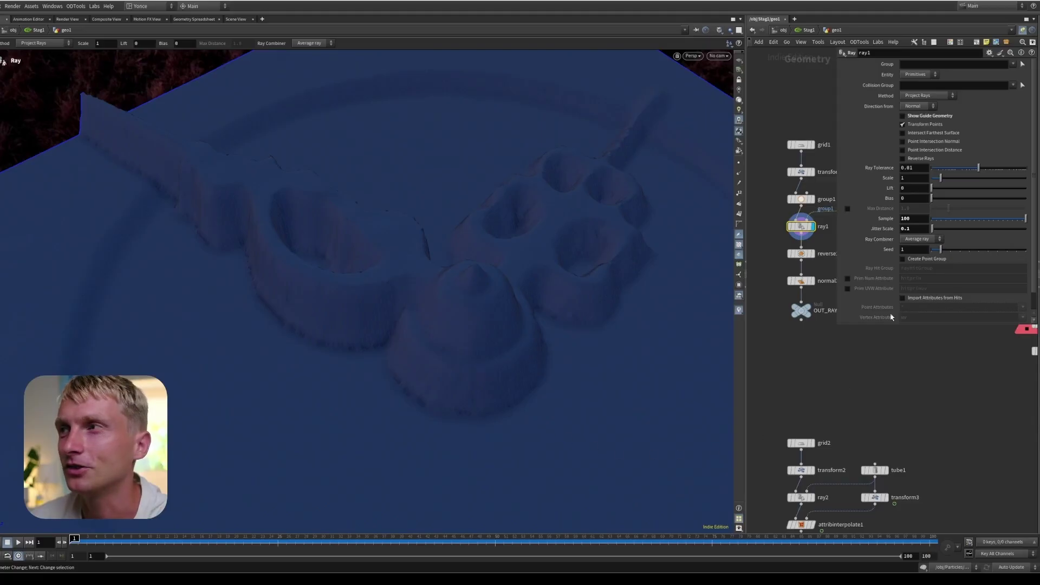
{"action": "key", "text": "Escape"}
{"action": "left_click_drag", "start_coordinate": [439, 364], "coordinate": [431, 335]}
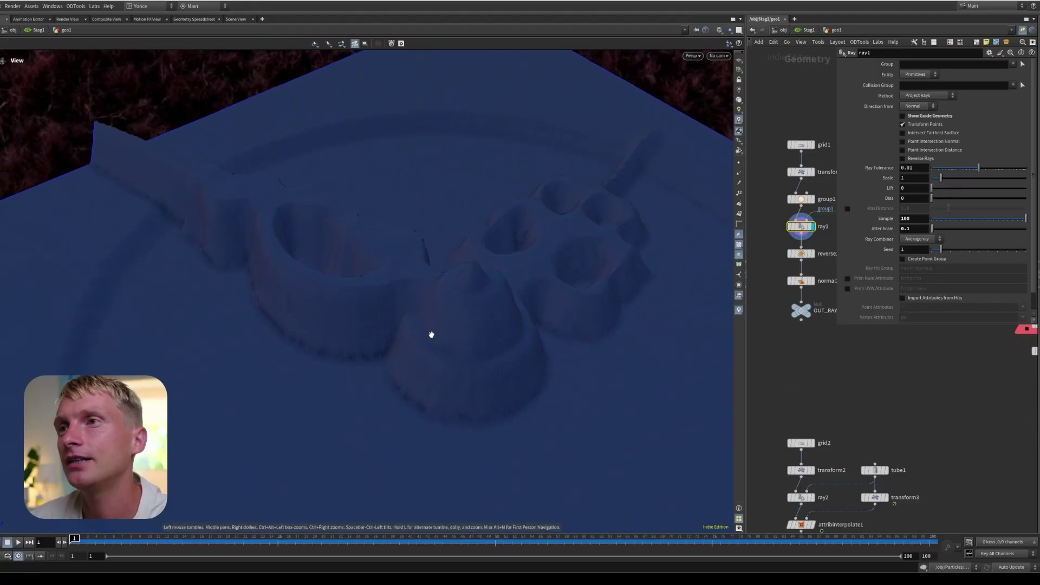
{"action": "key", "text": "Return"}
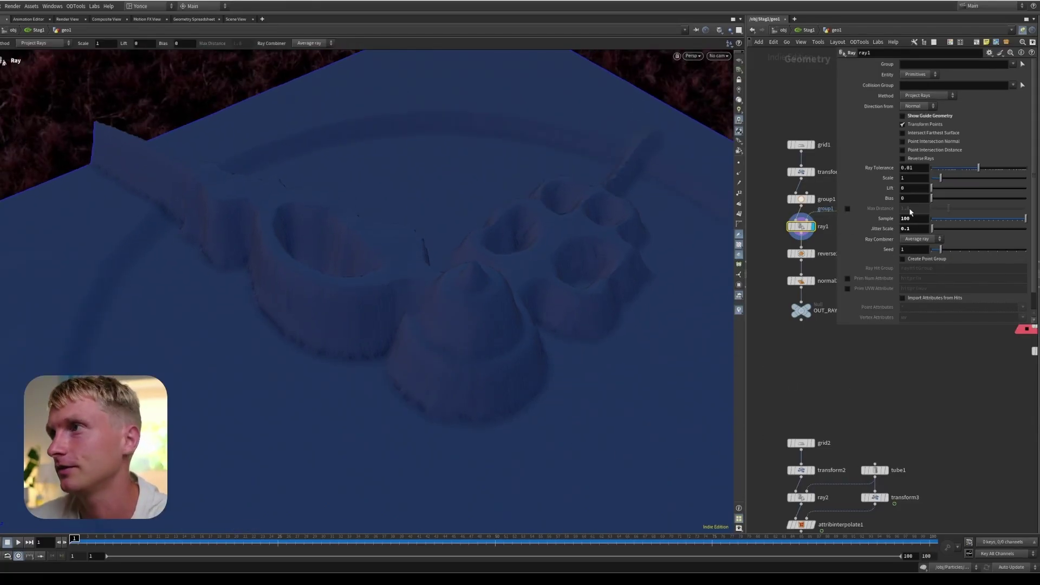
Try the Median ray option for ray1's Ray Combiner, then return it to Average ray.
{"action": "left_click", "coordinate": [919, 239]}
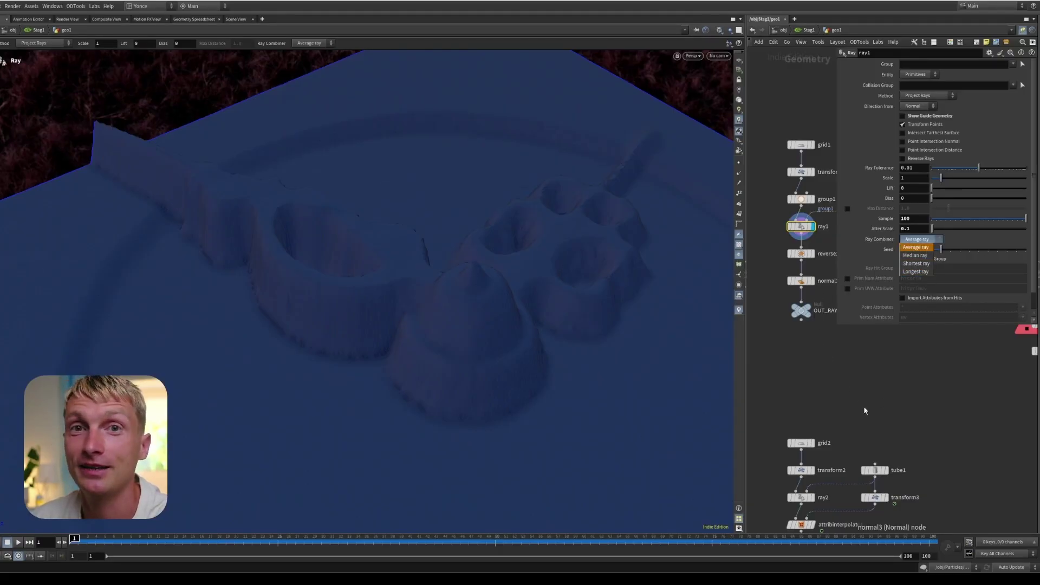
{"action": "left_click", "coordinate": [917, 255]}
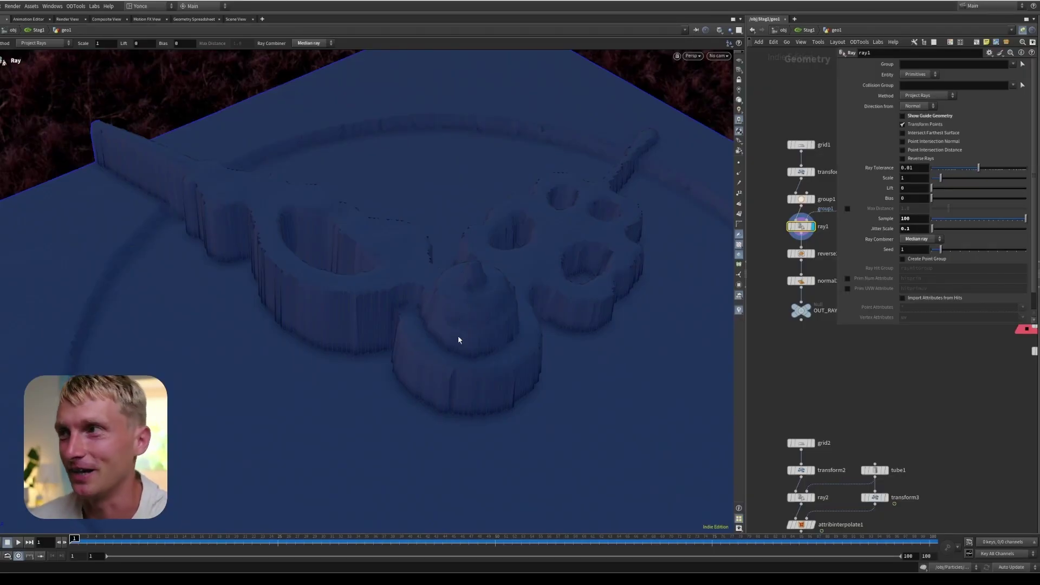
{"action": "middle_click_drag", "start_coordinate": [877, 379], "coordinate": [871, 405]}
{"action": "left_click", "coordinate": [920, 239]}
{"action": "left_click", "coordinate": [920, 251]}
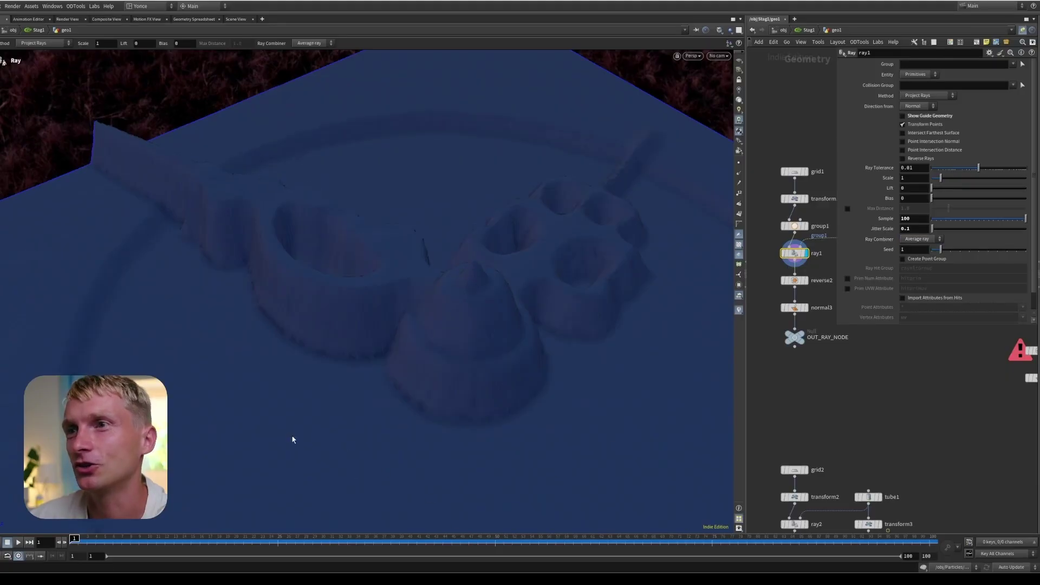
Set ray1's Ray Combiner to Shortest ray and examine the projected clock relief.
{"action": "left_click", "coordinate": [920, 239]}
{"action": "left_click", "coordinate": [916, 264]}
{"action": "left_click_drag", "start_coordinate": [402, 399], "coordinate": [349, 379]}
{"action": "key", "text": "Return"}
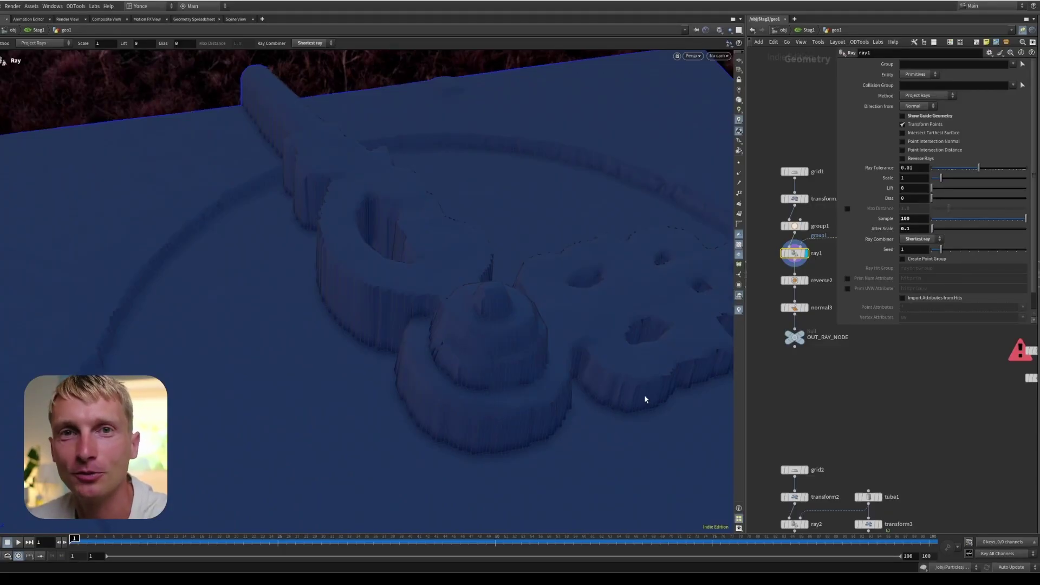
{"action": "middle_click_drag", "start_coordinate": [878, 426], "coordinate": [861, 474]}
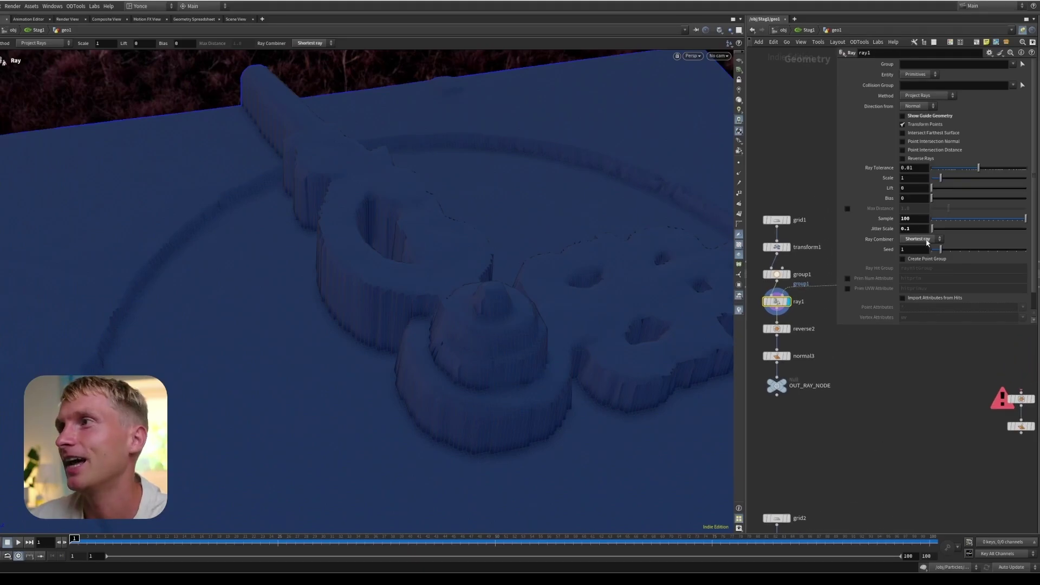
Try the Longest ray option for ray1's Ray Combiner, then switch it back to Average ray.
{"action": "left_click", "coordinate": [920, 238]}
{"action": "left_click", "coordinate": [916, 270]}
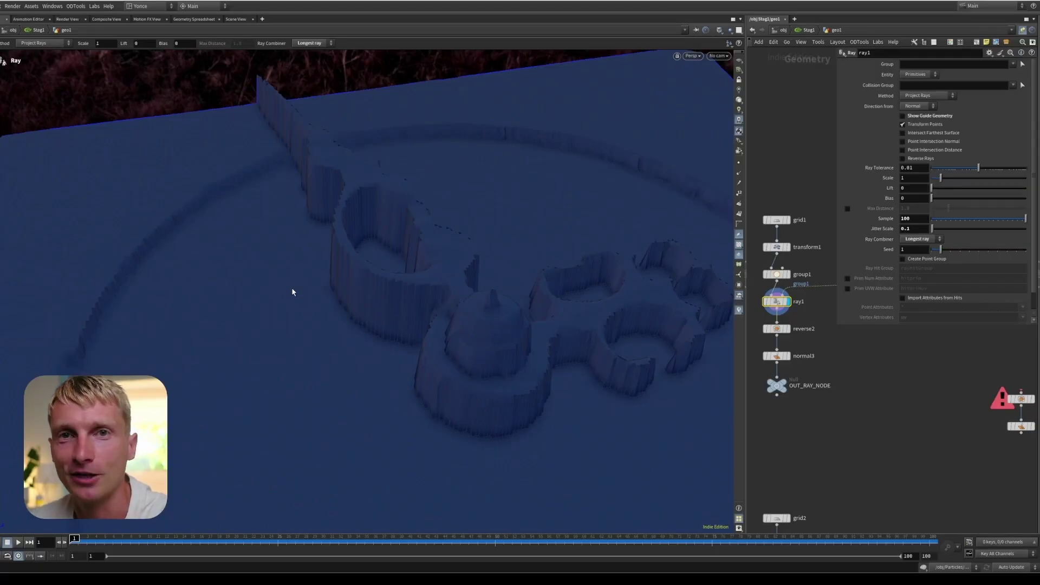
{"action": "left_click", "coordinate": [921, 239]}
{"action": "left_click", "coordinate": [924, 262]}
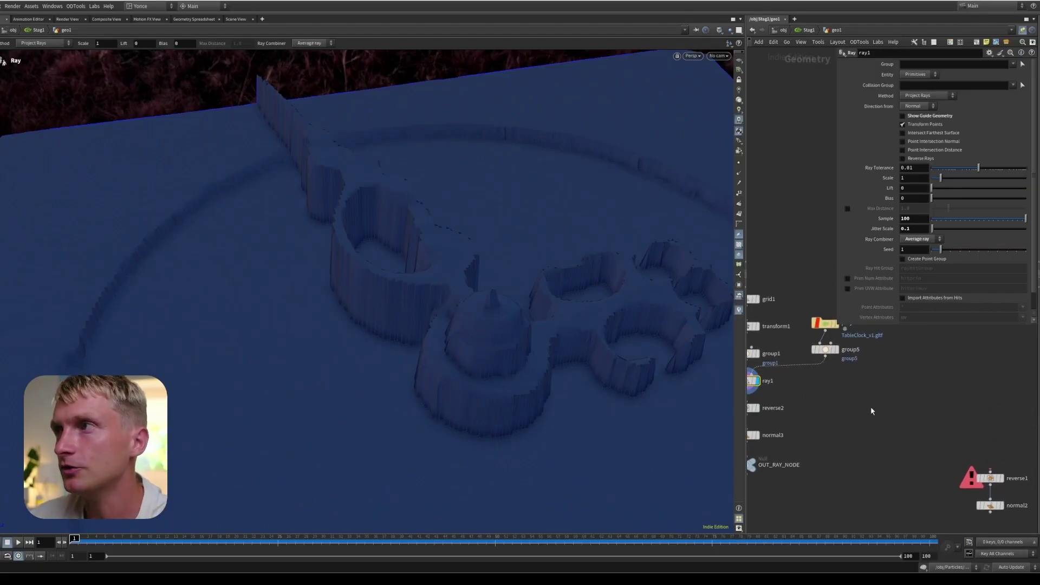
{"action": "middle_click_drag", "start_coordinate": [906, 325], "coordinate": [946, 429]}
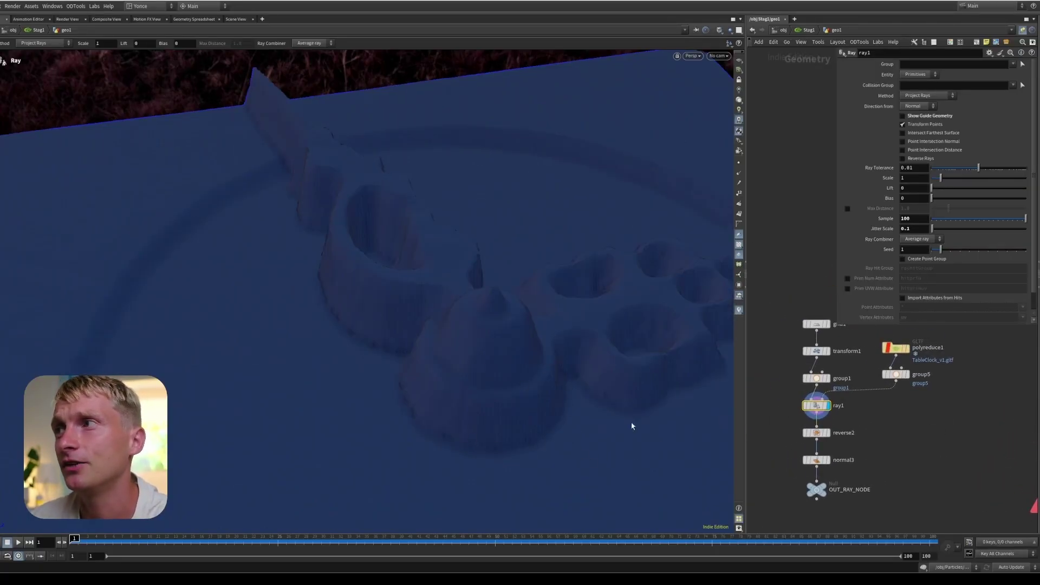
{"action": "left_click_drag", "start_coordinate": [409, 407], "coordinate": [440, 390], "text": "alt"}
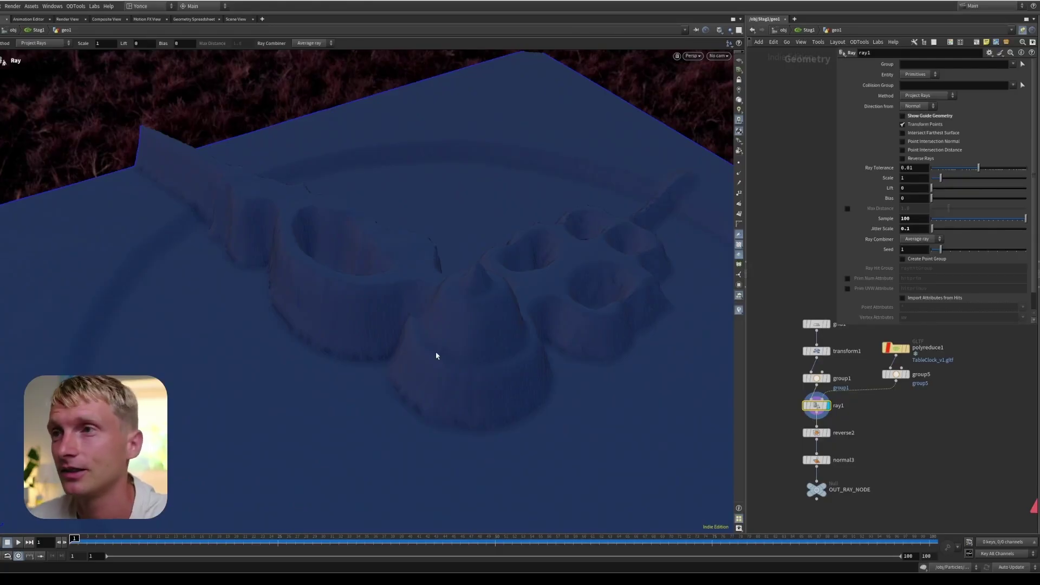
Try a Jitter Scale of 0.2 on ray1, examine the relief up close, and return the value to 0.1.
{"action": "left_click", "coordinate": [948, 230]}
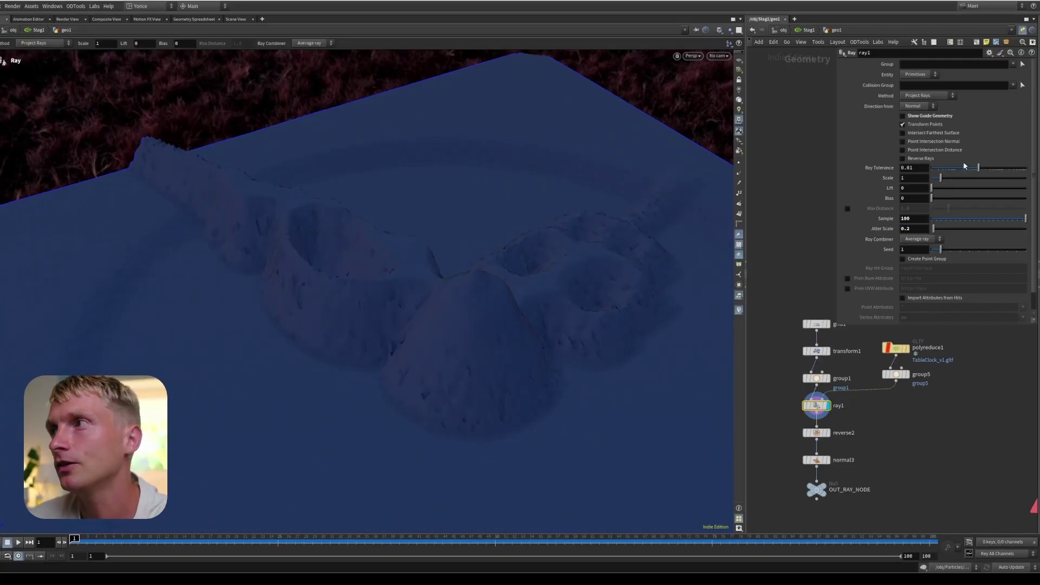
{"action": "key", "text": "Escape"}
{"action": "left_click_drag", "start_coordinate": [489, 381], "coordinate": [411, 373]}
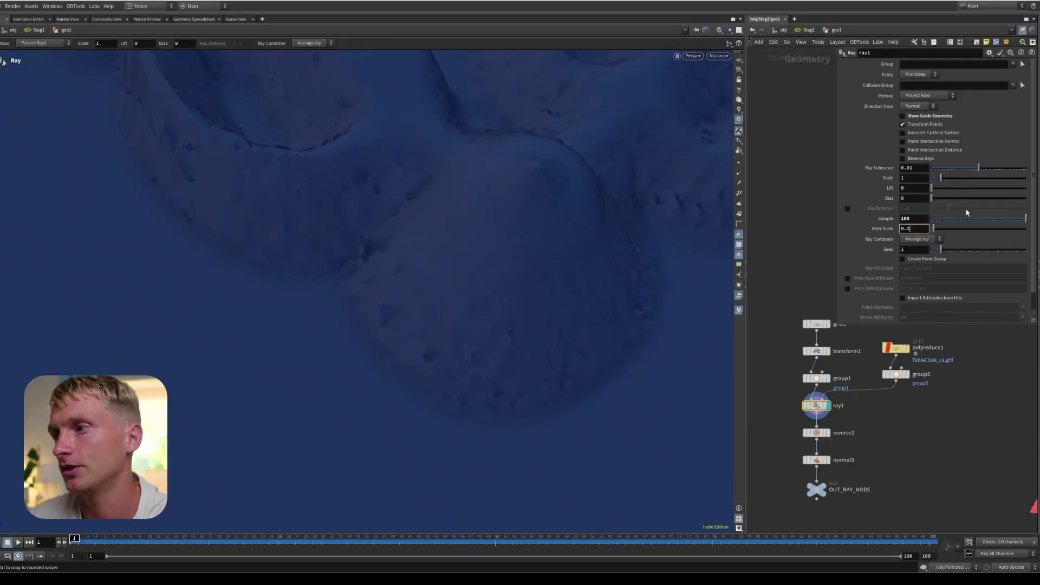
{"action": "key", "text": "BackSpace"}
{"action": "type", "text": "1"}
{"action": "key", "text": "Return"}
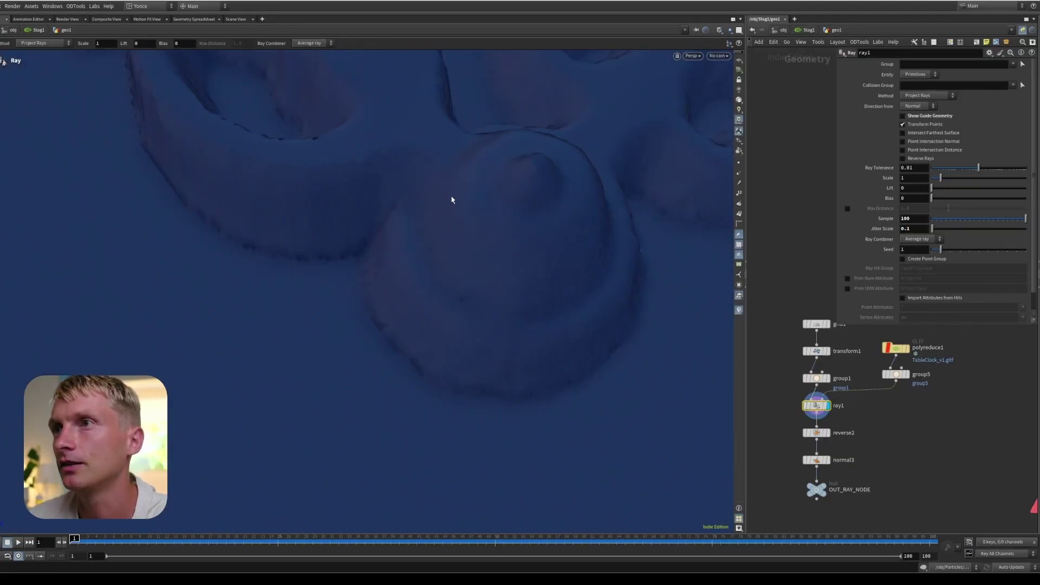
Try a Seed value of about 17 on ray1 and undo the change.
{"action": "middle_click_drag", "start_coordinate": [918, 246], "coordinate": [982, 244]}
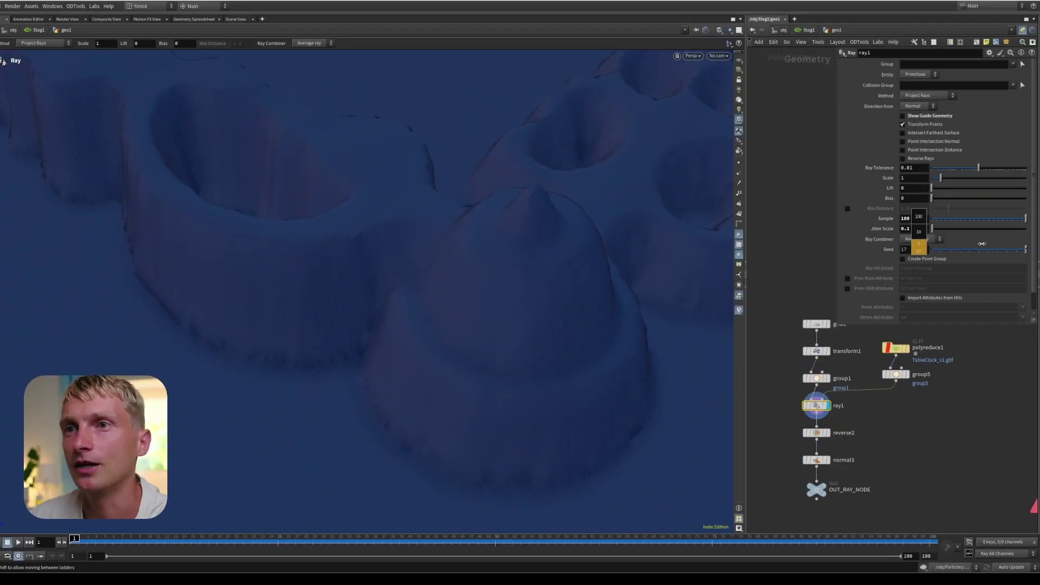
{"action": "key", "text": "ctrl+z"}
Enable Create Point Group on ray1 and reset its Sample to 1 and Jitter Scale to 0.
{"action": "scroll", "coordinate": [912, 267], "scroll_direction": "down", "scroll_amount": 1}
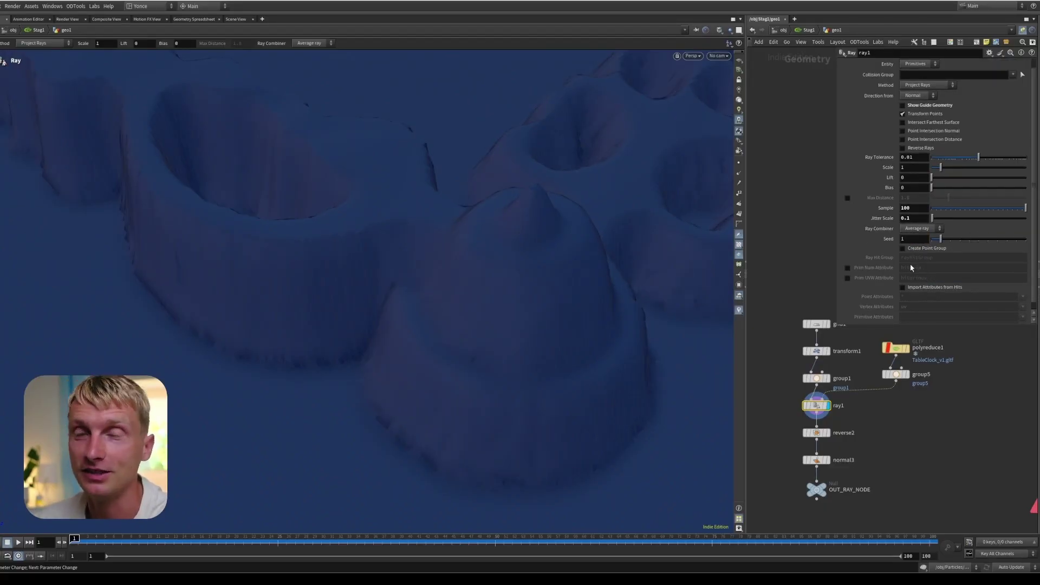
{"action": "scroll", "coordinate": [885, 463], "scroll_direction": "down", "scroll_amount": 2}
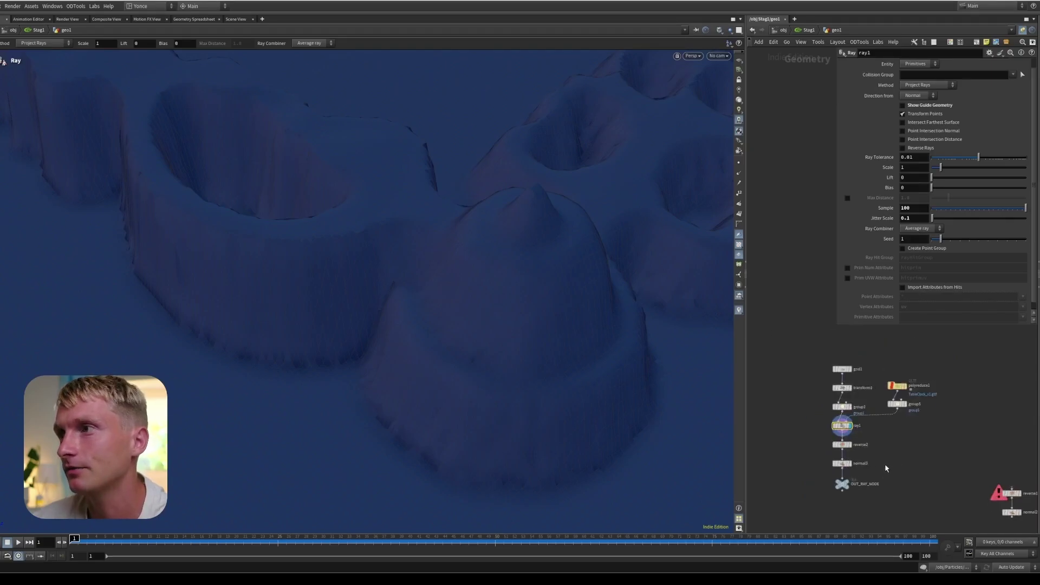
{"action": "middle_click_drag", "start_coordinate": [771, 245], "coordinate": [774, 312]}
{"action": "scroll", "coordinate": [799, 290], "scroll_direction": "down", "scroll_amount": 2}
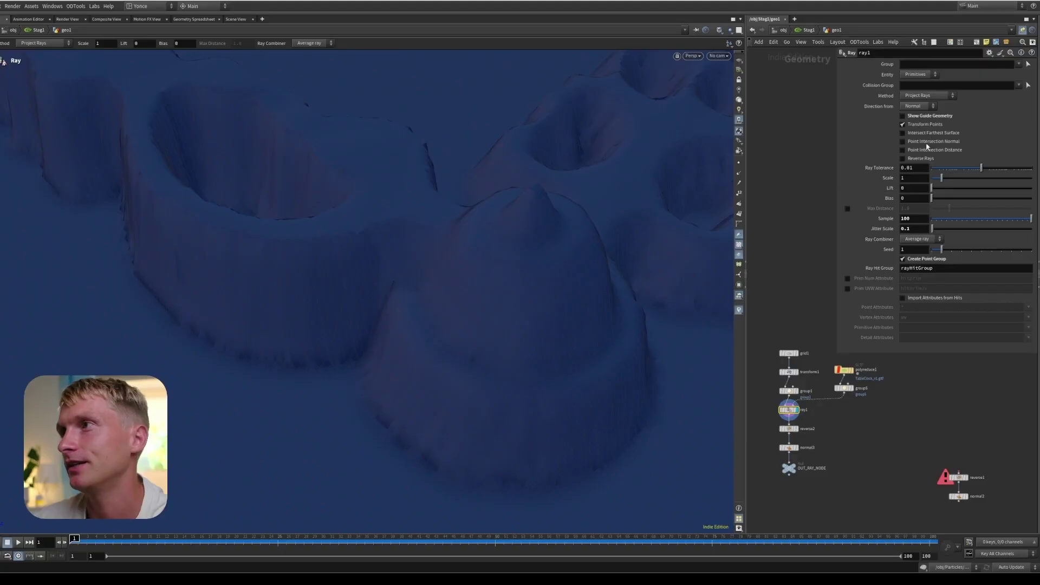
{"action": "left_click_drag", "start_coordinate": [933, 228], "coordinate": [882, 388]}
{"action": "scroll", "coordinate": [487, 199], "scroll_direction": "down", "scroll_amount": 5}
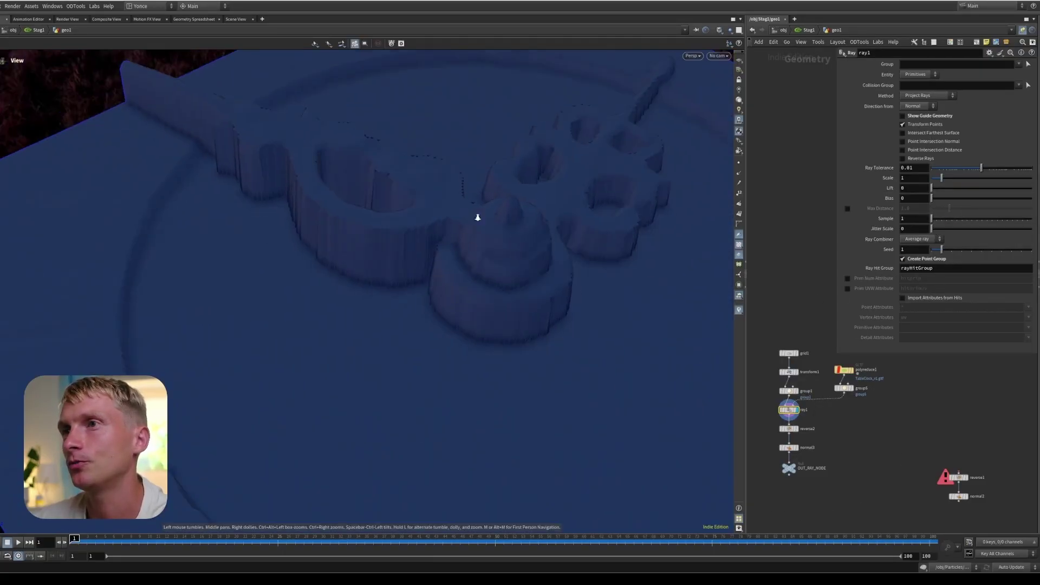
Display the clock table from polyreduce1 together with grid1's outline and enlarge the grid's size to 3.5 by 3.5.
{"action": "left_click_drag", "start_coordinate": [476, 215], "coordinate": [411, 248], "text": "alt"}
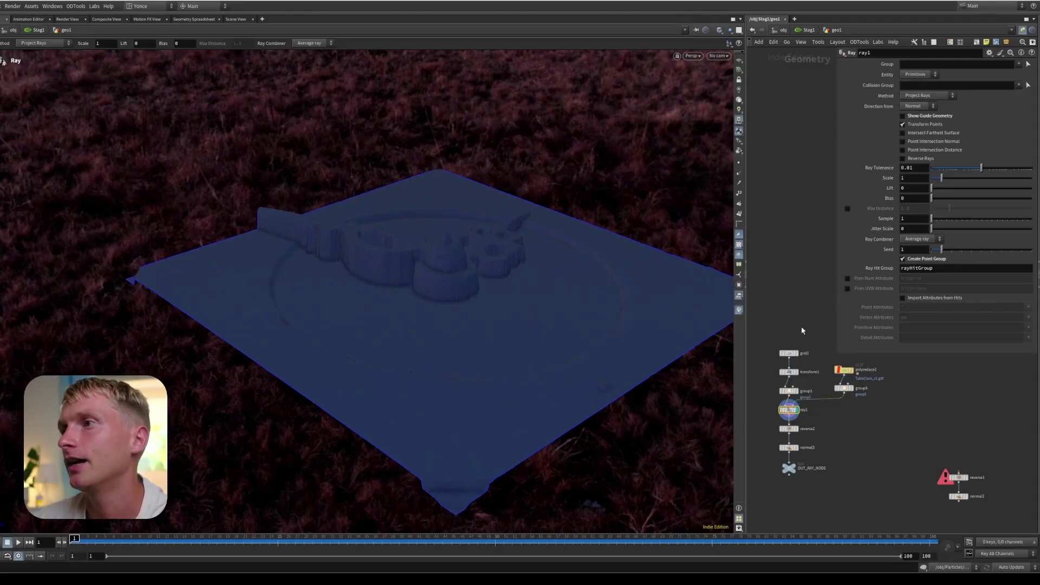
{"action": "left_click_drag", "start_coordinate": [816, 326], "coordinate": [774, 361]}
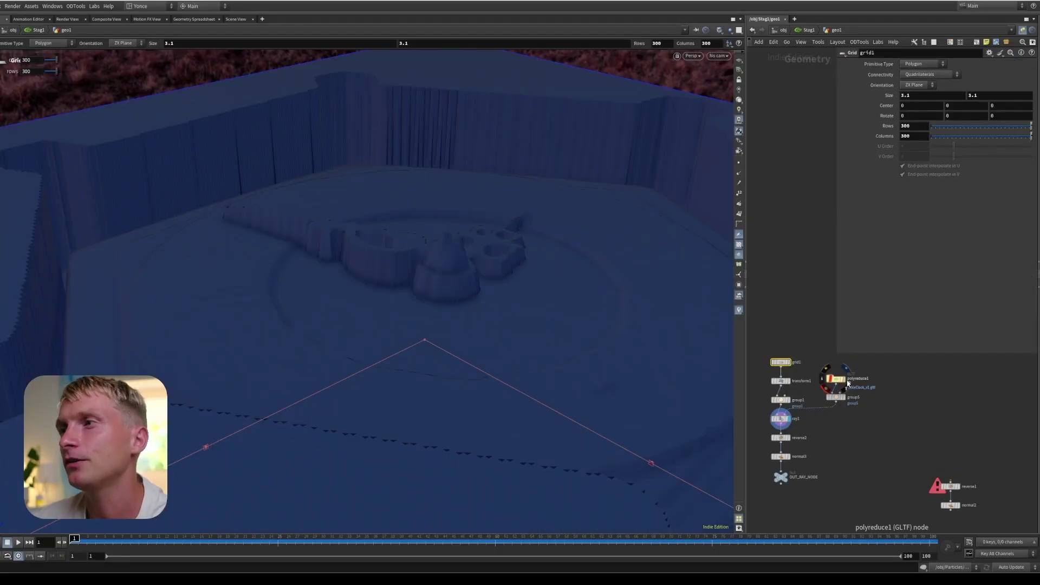
{"action": "left_click", "coordinate": [848, 382]}
{"action": "key", "text": "Escape"}
{"action": "left_click_drag", "start_coordinate": [536, 301], "coordinate": [417, 328]}
{"action": "key", "text": "Return"}
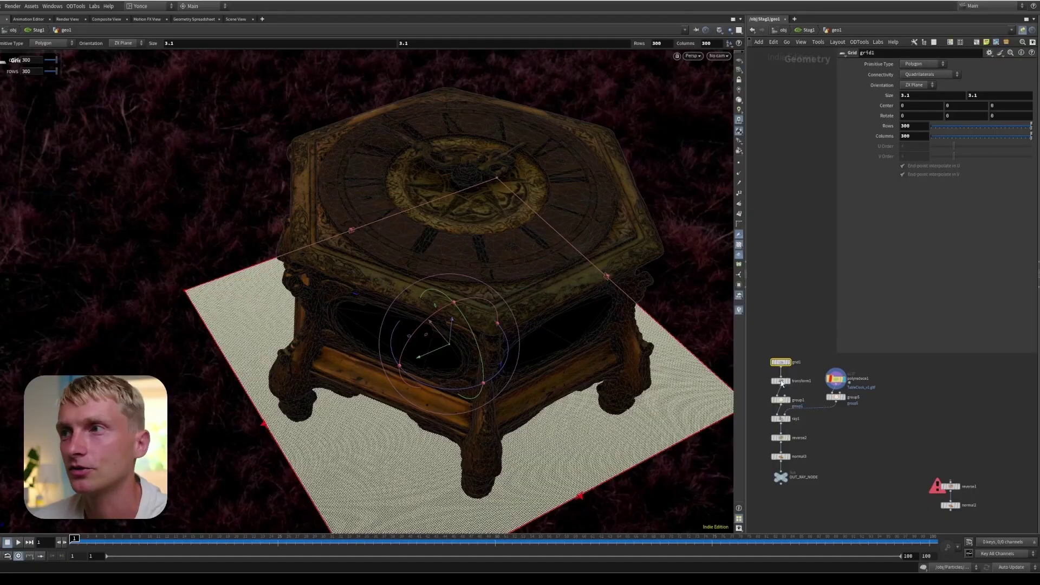
{"action": "middle_click_drag", "start_coordinate": [886, 95], "coordinate": [910, 92]}
{"action": "middle_click_drag", "start_coordinate": [742, 457], "coordinate": [760, 434]}
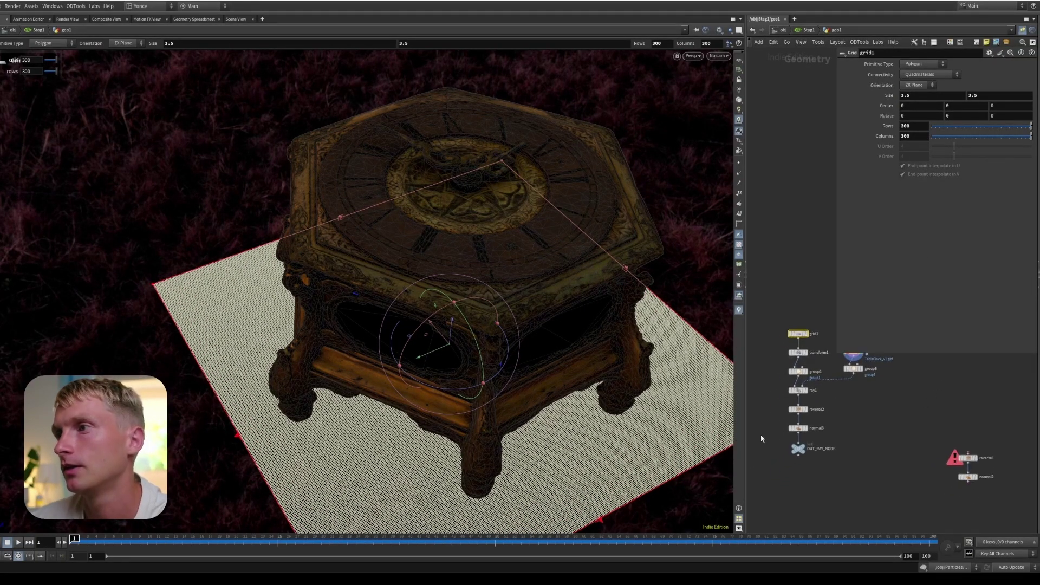
Display ray1, switch the group list to Points and highlight rayHitGroup to examine the points that hit the table.
{"action": "left_click", "coordinate": [811, 391]}
{"action": "left_click", "coordinate": [806, 390]}
{"action": "left_click", "coordinate": [710, 68]}
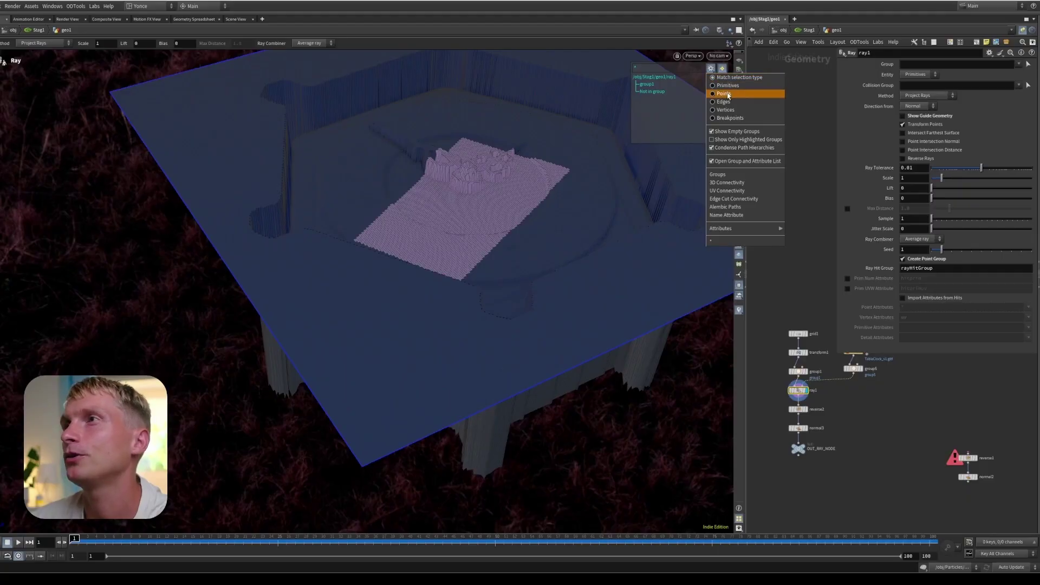
{"action": "left_click", "coordinate": [728, 93]}
{"action": "mouse_move", "coordinate": [655, 85]}
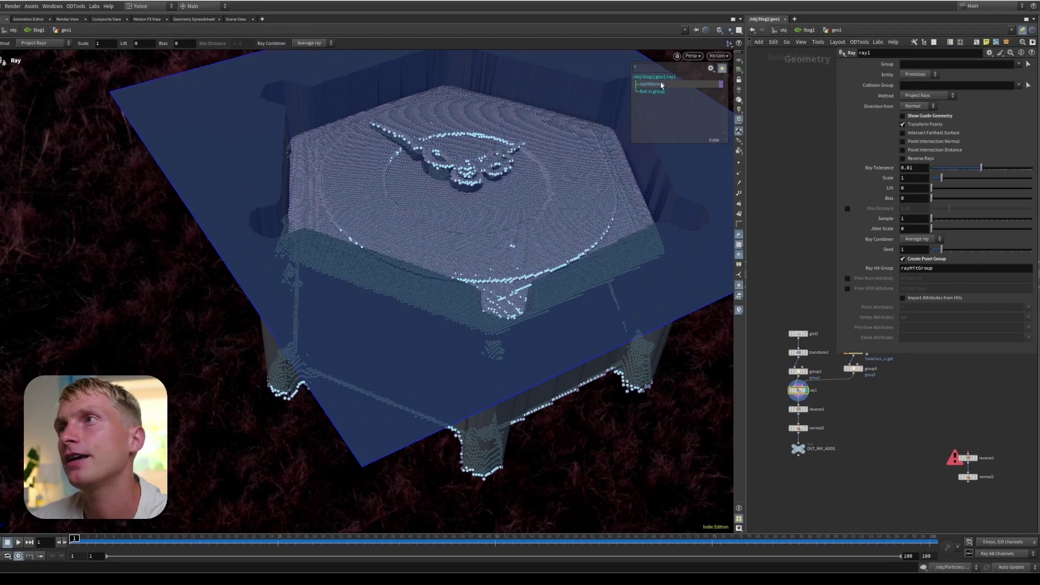
{"action": "scroll", "coordinate": [427, 255], "scroll_direction": "up", "scroll_amount": 3}
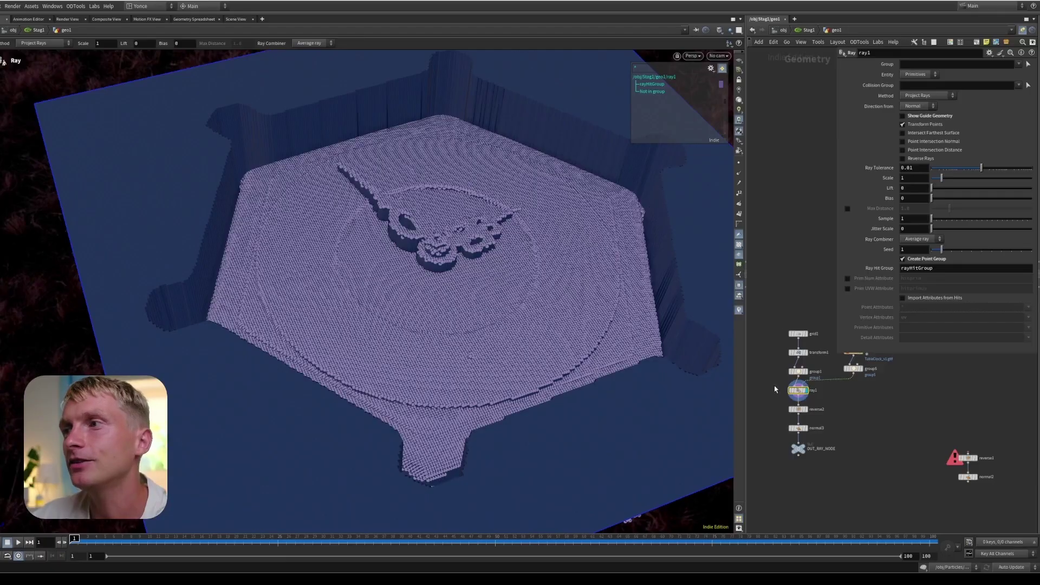
Disable Transform Points on ray1 and check the flat grid with its hit group from the side and from above.
{"action": "left_click", "coordinate": [902, 125]}
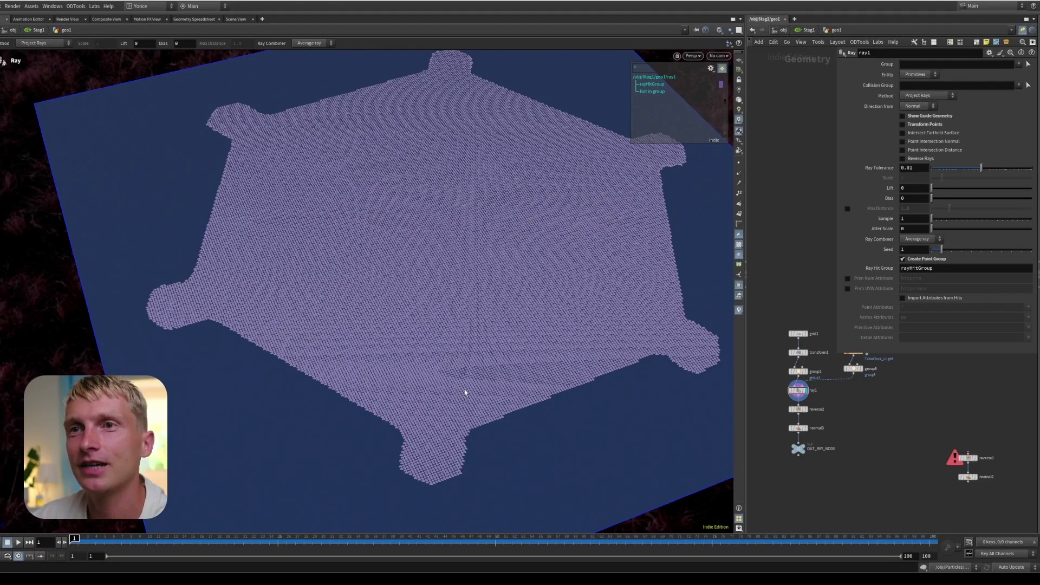
{"action": "key", "text": "Escape"}
{"action": "left_click_drag", "start_coordinate": [464, 392], "coordinate": [454, 345]}
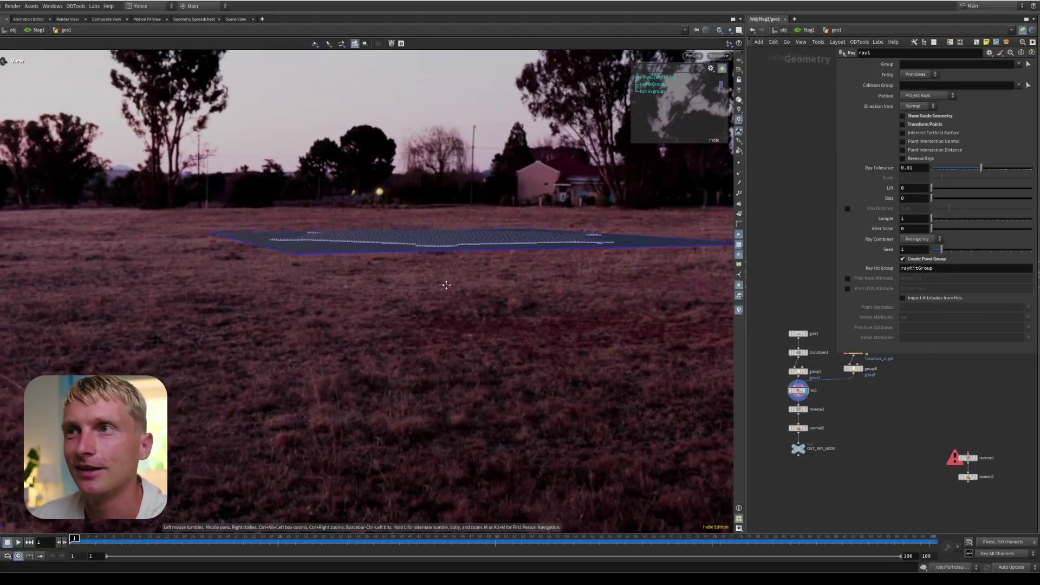
{"action": "left_click_drag", "start_coordinate": [446, 285], "coordinate": [465, 221]}
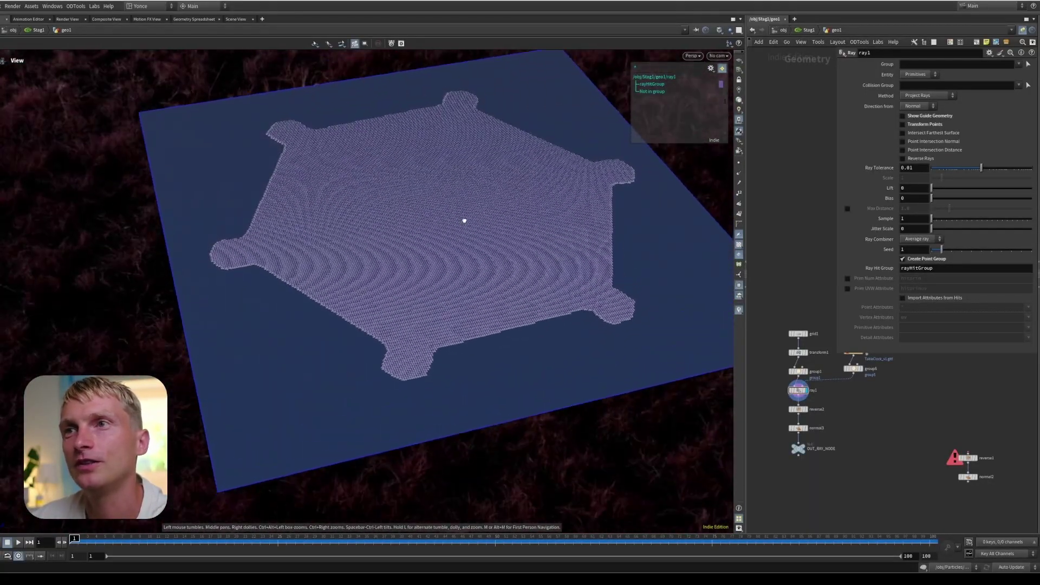
{"action": "key", "text": "Return"}
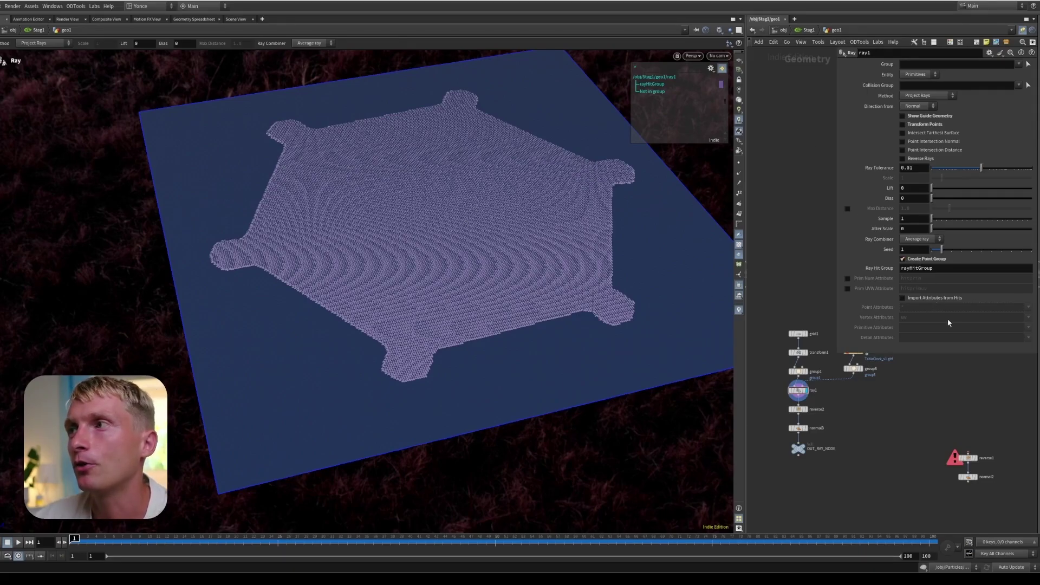
Enable Import Attributes from Hits on ray1, view the source table at polyreduce1, and display ray1 again.
{"action": "scroll", "coordinate": [910, 389], "scroll_direction": "down", "scroll_amount": 4}
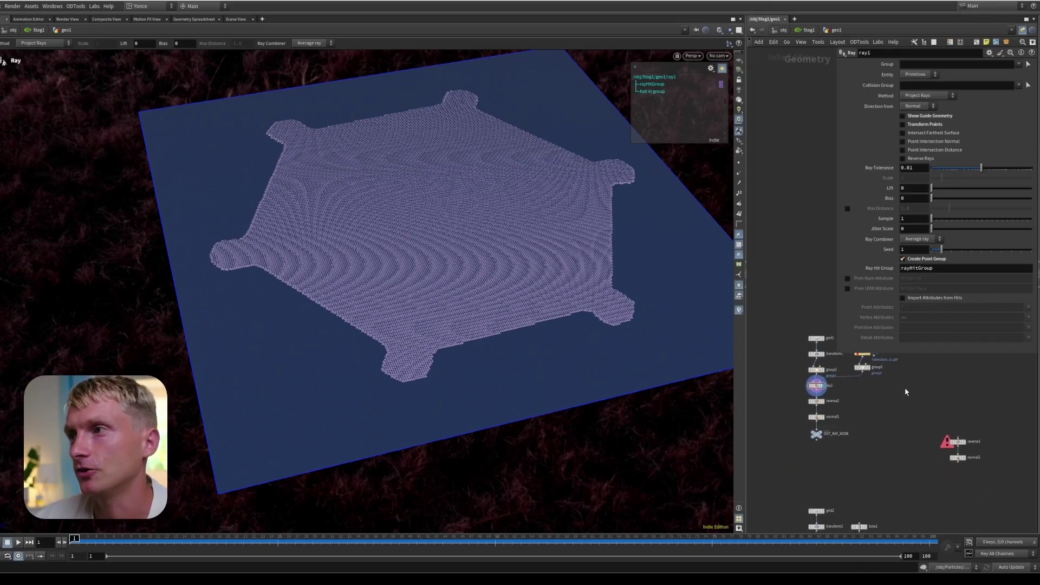
{"action": "scroll", "coordinate": [912, 475], "scroll_direction": "up", "scroll_amount": 3}
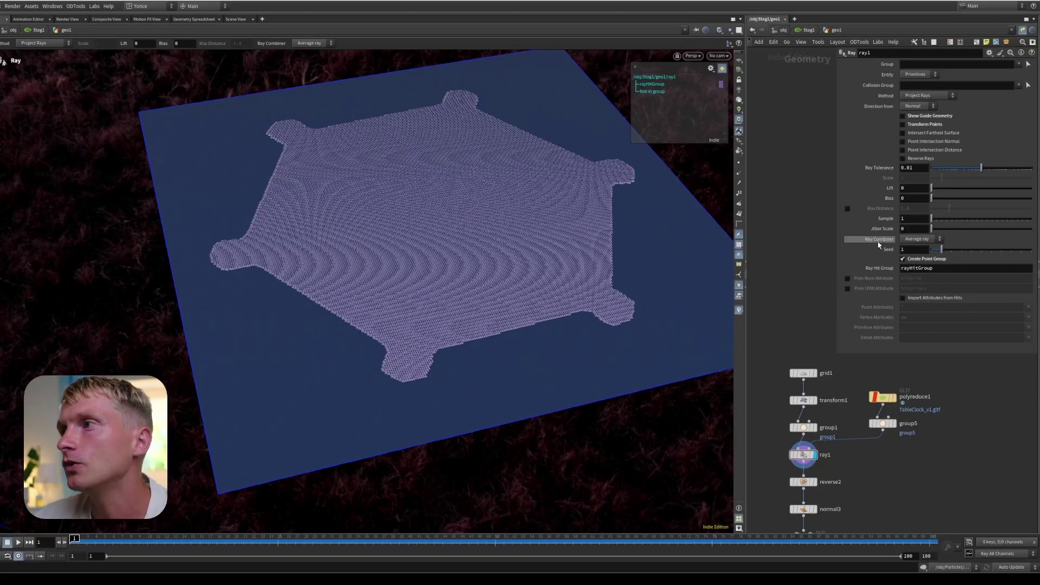
{"action": "left_click", "coordinate": [902, 297]}
{"action": "mouse_move", "coordinate": [929, 461]}
{"action": "middle_mouse_down"}
{"action": "mouse_move", "coordinate": [926, 449]}
{"action": "mouse_move", "coordinate": [916, 457]}
{"action": "middle_mouse_up"}
{"action": "left_click", "coordinate": [878, 391]}
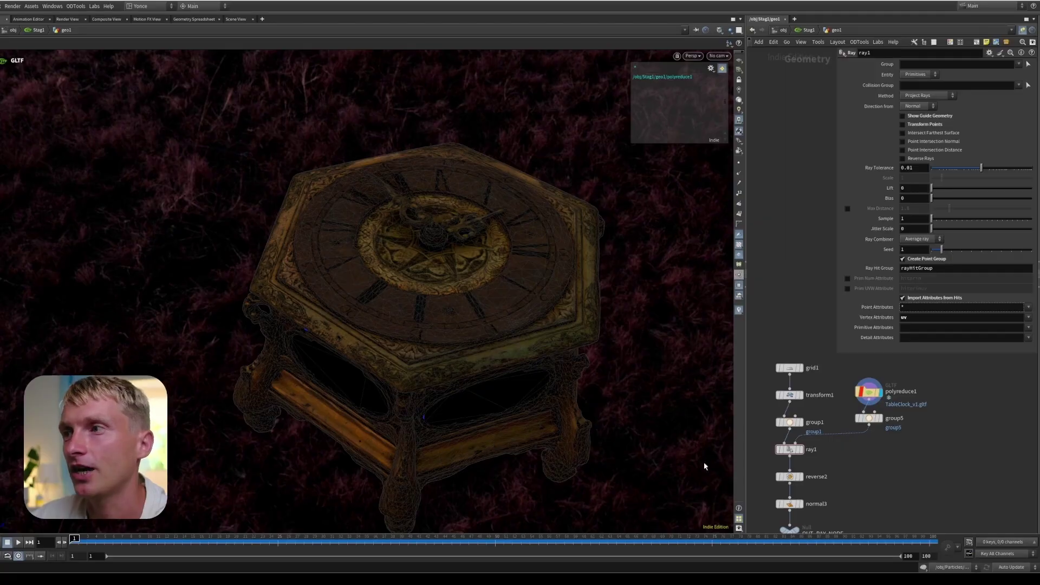
{"action": "middle_click_drag", "start_coordinate": [756, 441], "coordinate": [810, 393]}
{"action": "left_click", "coordinate": [855, 401]}
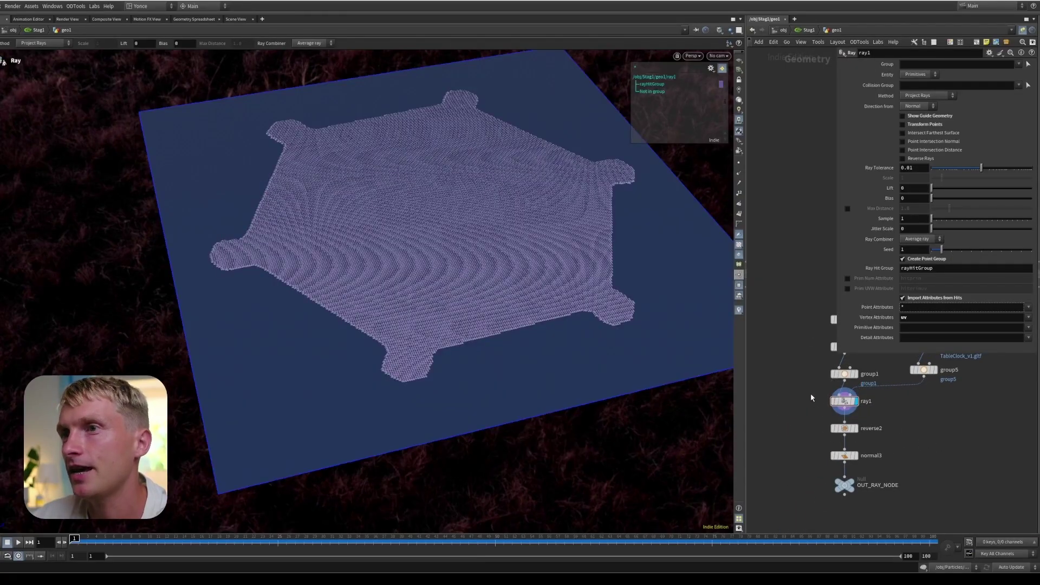
{"action": "left_click", "coordinate": [844, 401]}
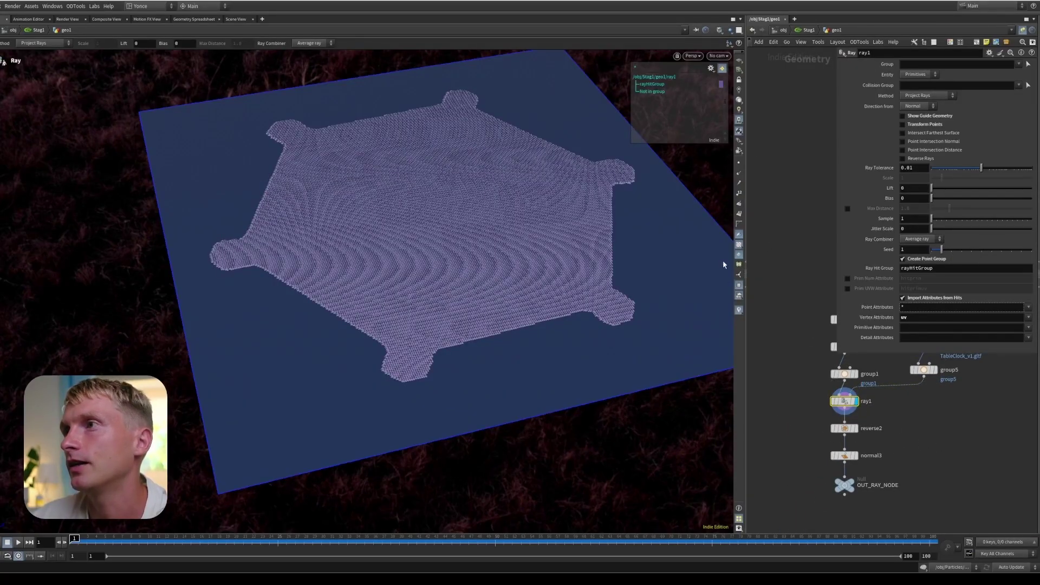
Hide the group list and examine the imported UV pattern on the flat grid up close.
{"action": "left_click", "coordinate": [739, 286]}
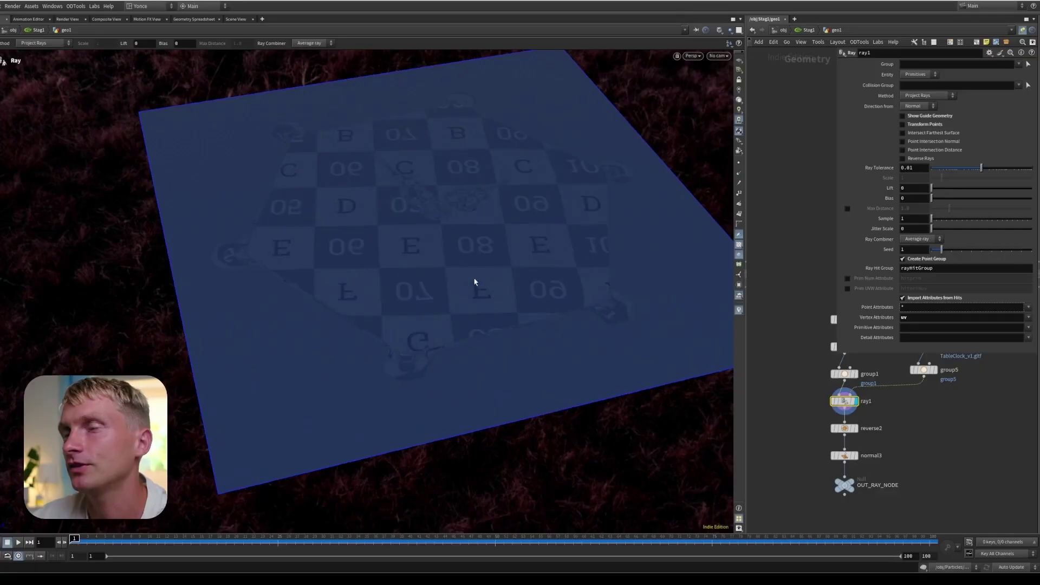
{"action": "key", "text": "Escape"}
{"action": "left_click_drag", "start_coordinate": [416, 334], "coordinate": [516, 474]}
{"action": "key", "text": "Return"}
Insert a Color node between polyreduce1 and group5.
{"action": "middle_click_drag", "start_coordinate": [1011, 410], "coordinate": [979, 475]}
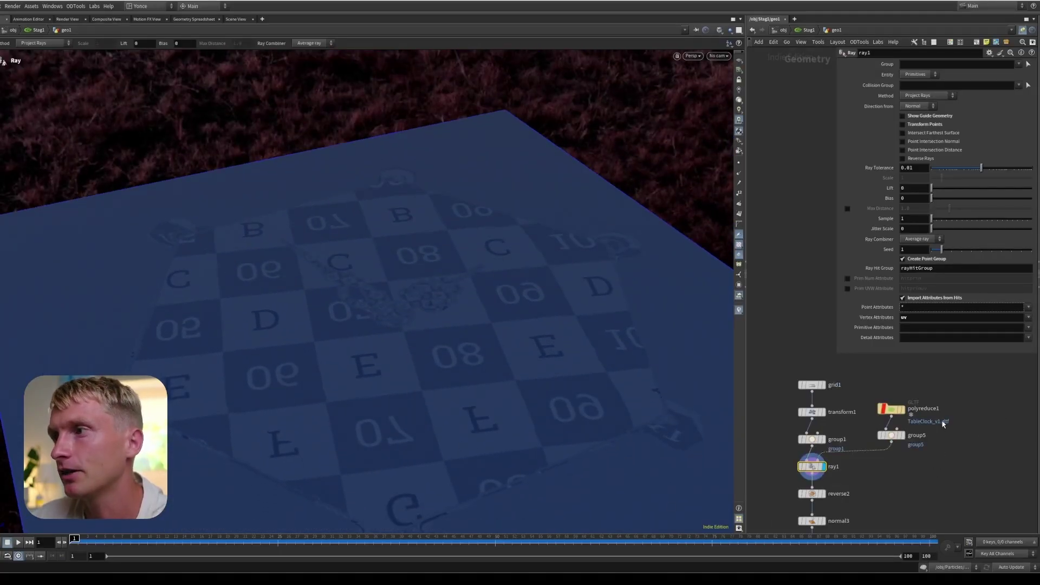
{"action": "key", "text": "Tab"}
{"action": "type", "text": "co"}
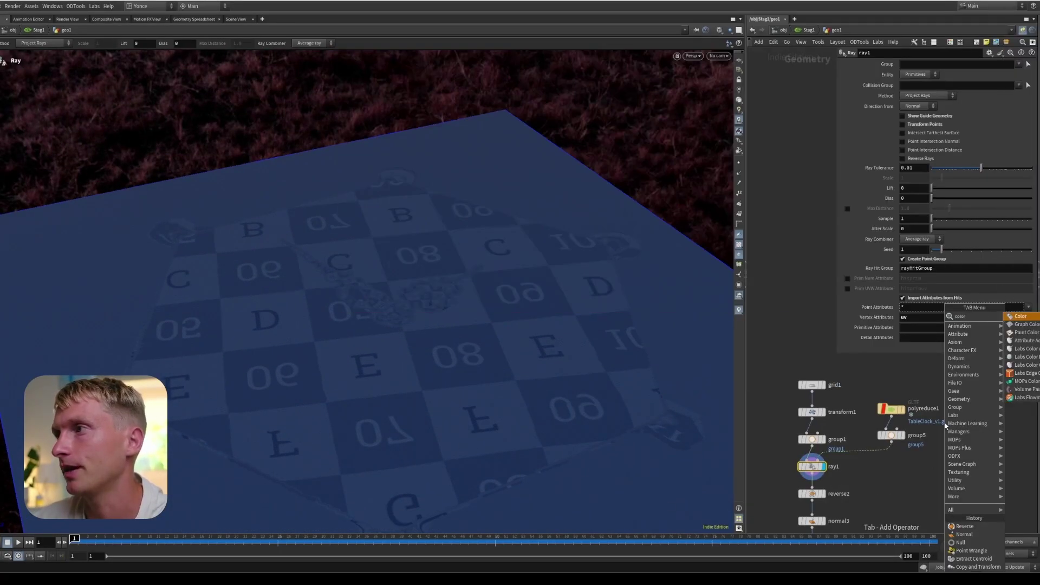
{"action": "key", "text": "Return"}
{"action": "left_click", "coordinate": [892, 427]}
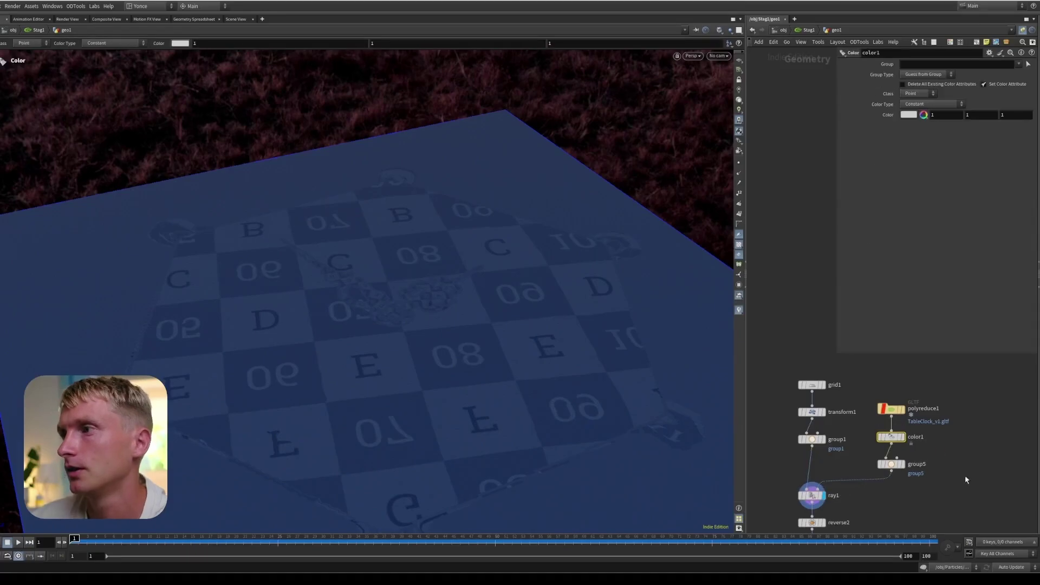
Make room below polyreduce1 and insert an Attribute Delete node between it and color1.
{"action": "left_click_drag", "start_coordinate": [889, 409], "coordinate": [890, 385]}
{"action": "key", "text": "Tab"}
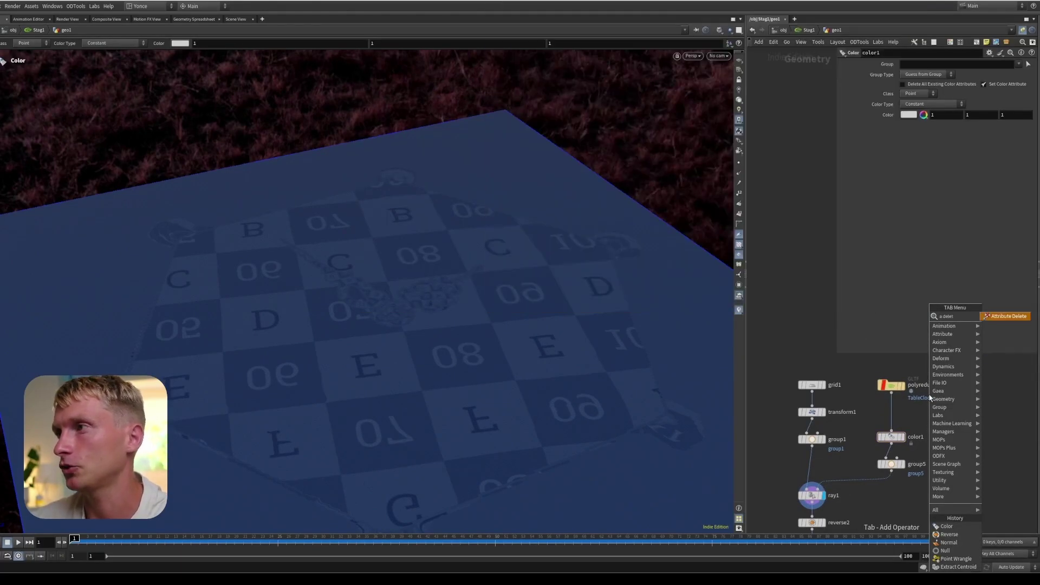
{"action": "left_click", "coordinate": [1008, 314]}
{"action": "left_click", "coordinate": [887, 417]}
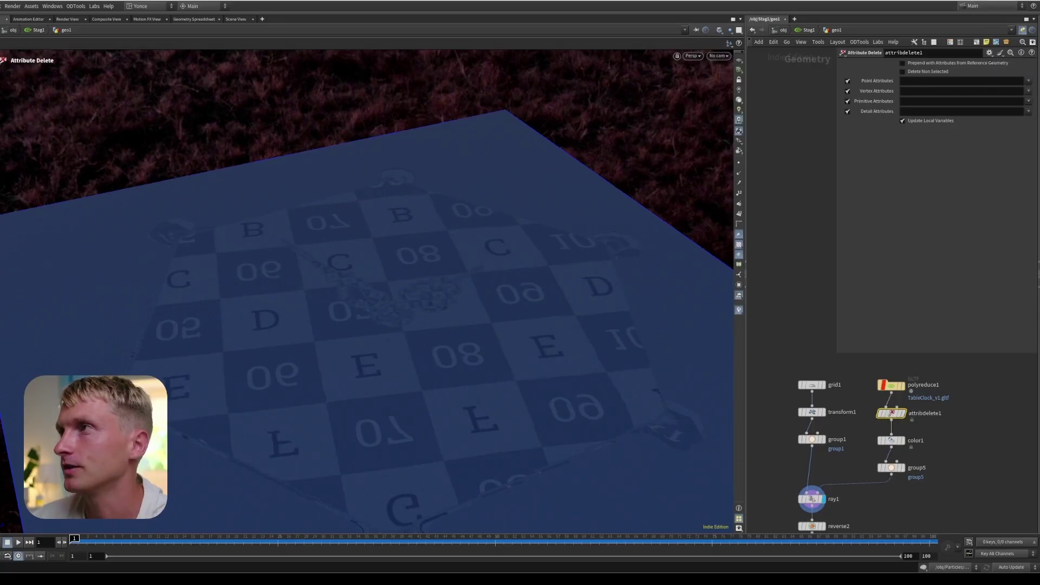
Try a dark red (0.5, 0, 0) on color1 and display ray1 to examine the color imported onto the grid.
{"action": "key", "text": "Down"}
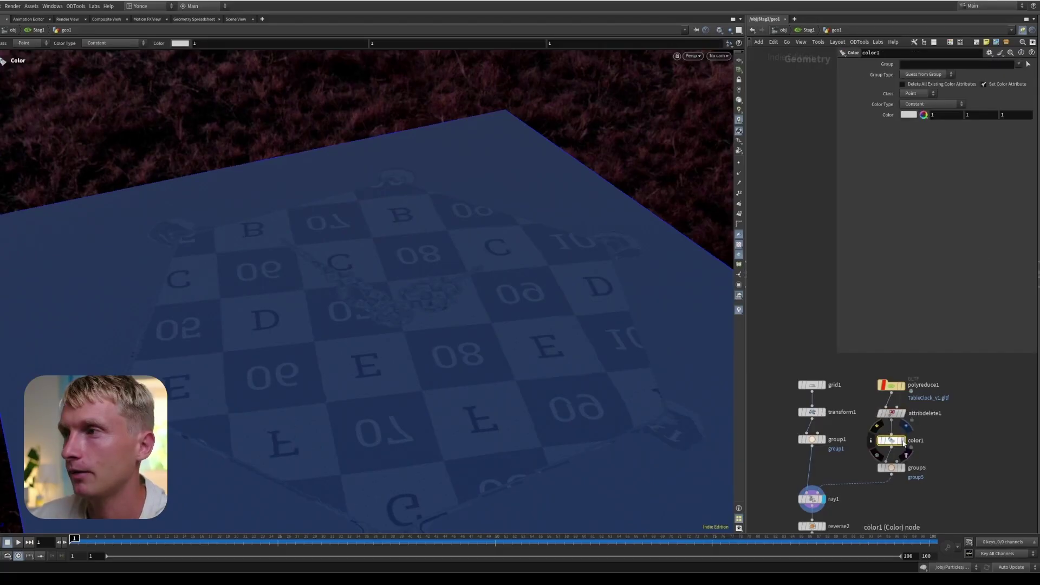
{"action": "key", "text": "r"}
{"action": "left_click", "coordinate": [908, 115]}
{"action": "left_click", "coordinate": [882, 51]}
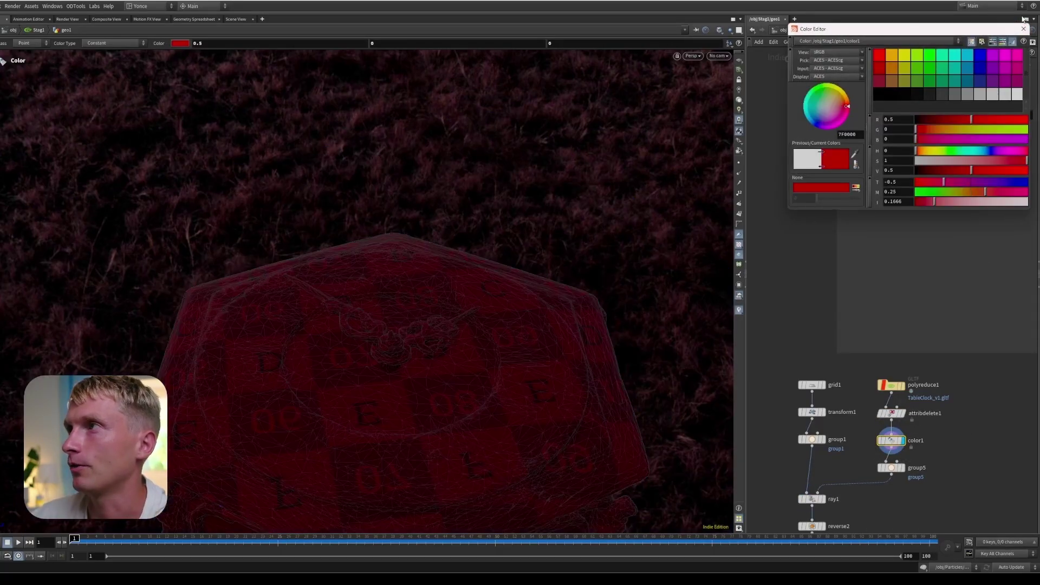
{"action": "middle_click_drag", "start_coordinate": [912, 498], "coordinate": [923, 443]}
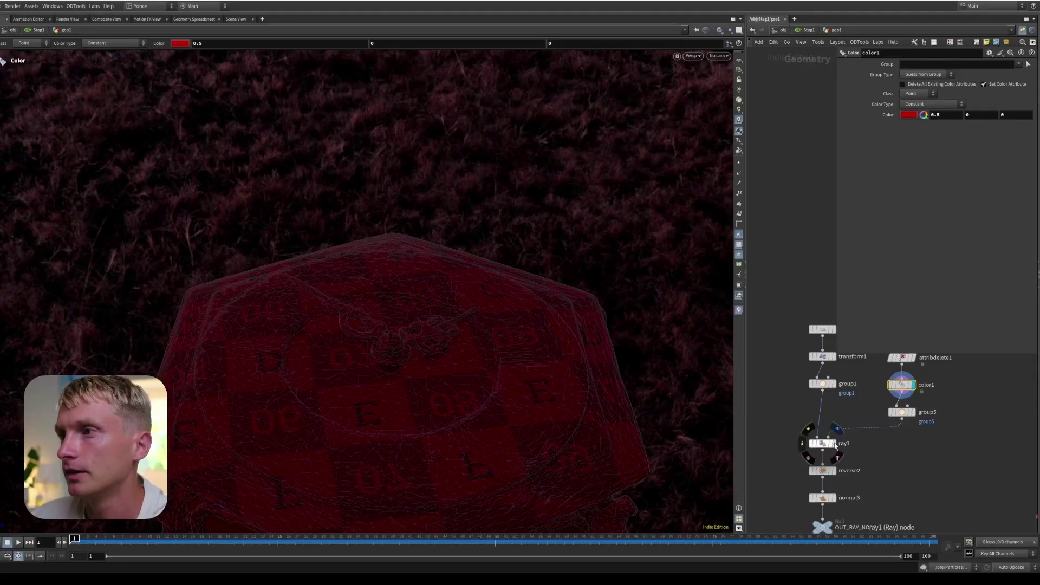
{"action": "left_click", "coordinate": [822, 443]}
{"action": "key", "text": "r"}
{"action": "left_click_drag", "start_coordinate": [488, 457], "coordinate": [492, 399]}
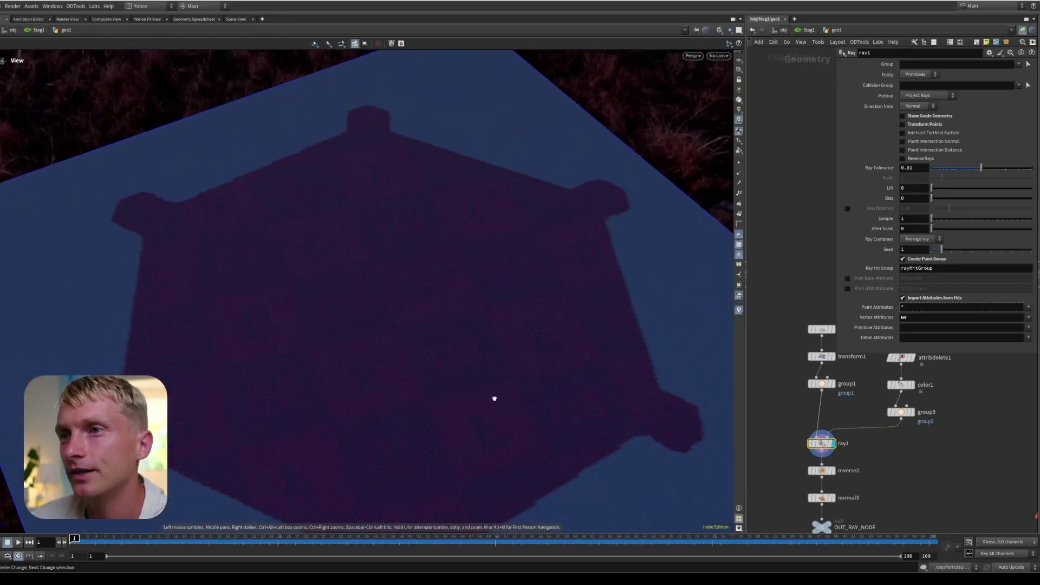
Set color1's color to yellow (1, 1, 0) and close the color editor.
{"action": "middle_click_drag", "start_coordinate": [878, 382], "coordinate": [878, 417]}
{"action": "left_click", "coordinate": [923, 423]}
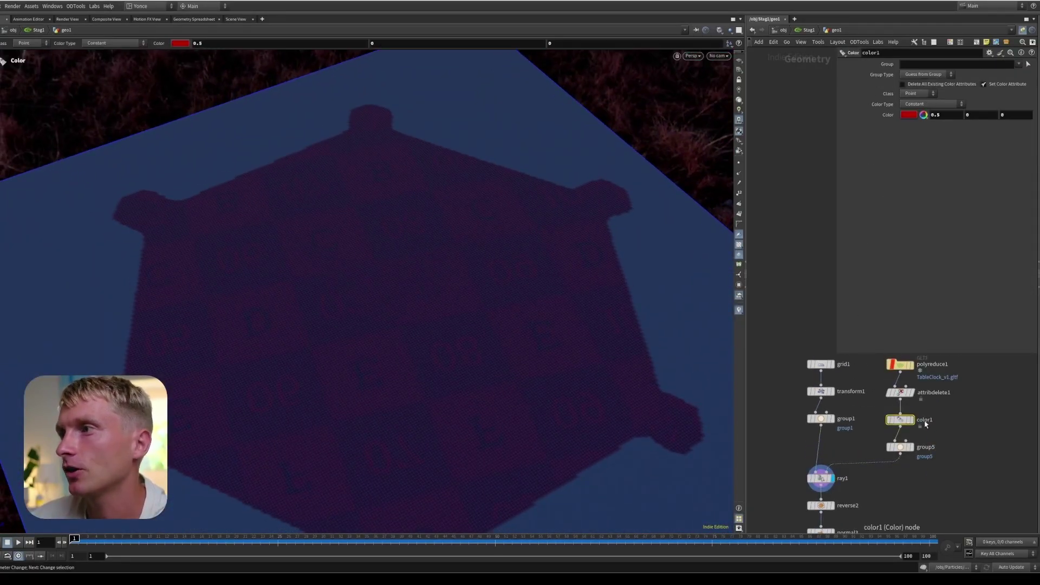
{"action": "left_click", "coordinate": [908, 114]}
{"action": "left_click", "coordinate": [908, 56]}
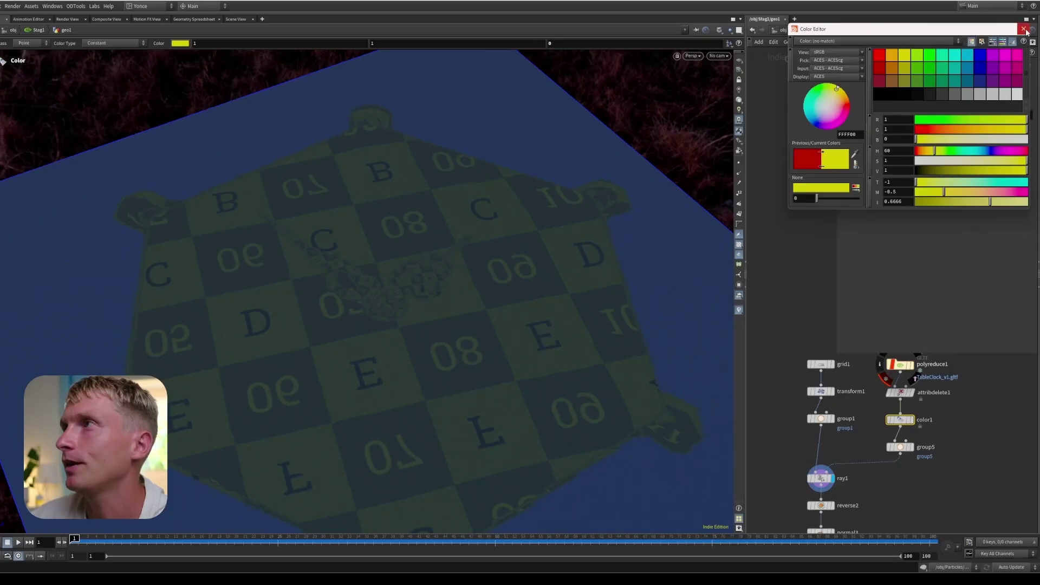
{"action": "left_click", "coordinate": [1024, 29]}
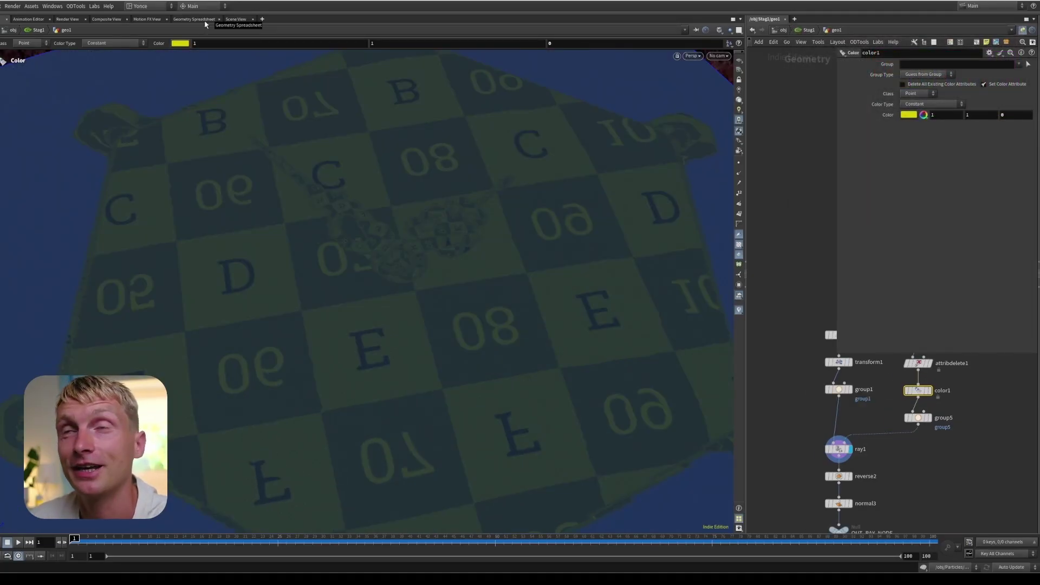
Examine the point color (Cd) values in the Geometry Spreadsheet.
{"action": "left_click", "coordinate": [195, 20]}
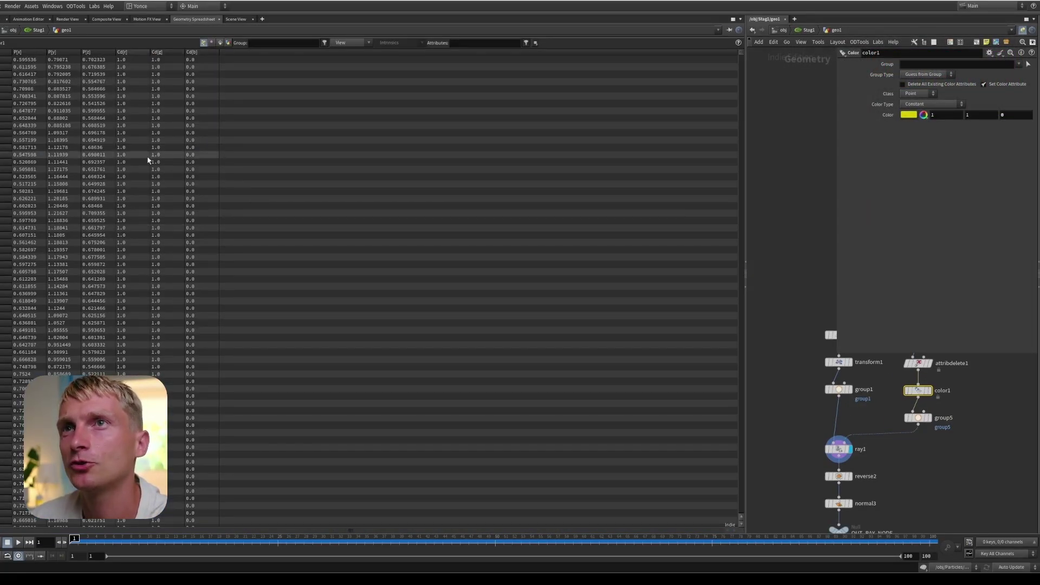
{"action": "scroll", "coordinate": [147, 158], "scroll_direction": "down", "scroll_amount": 5}
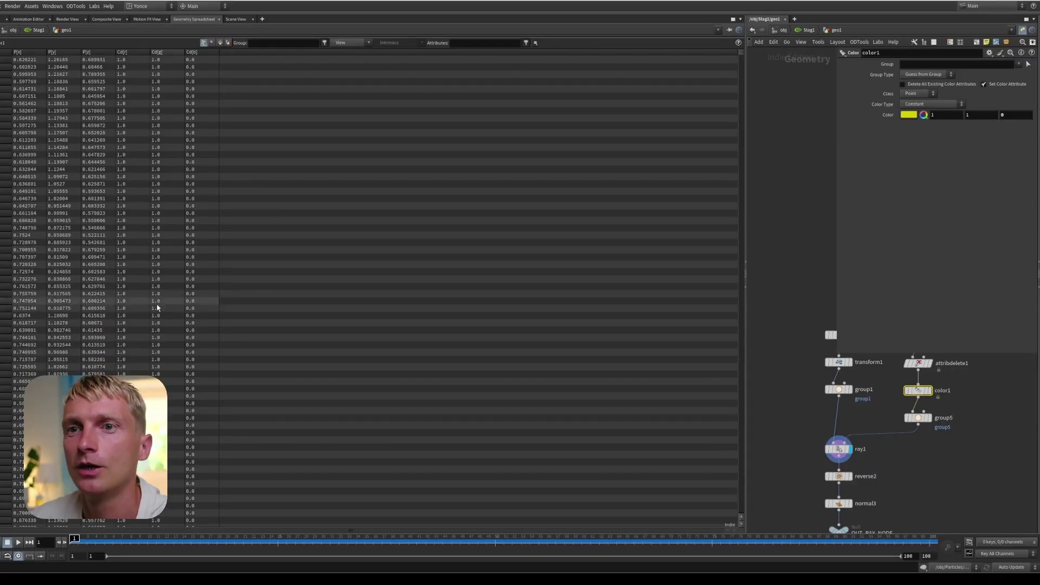
{"action": "scroll", "coordinate": [157, 303], "scroll_direction": "down", "scroll_amount": 5}
{"action": "scroll", "coordinate": [140, 290], "scroll_direction": "up", "scroll_amount": 4}
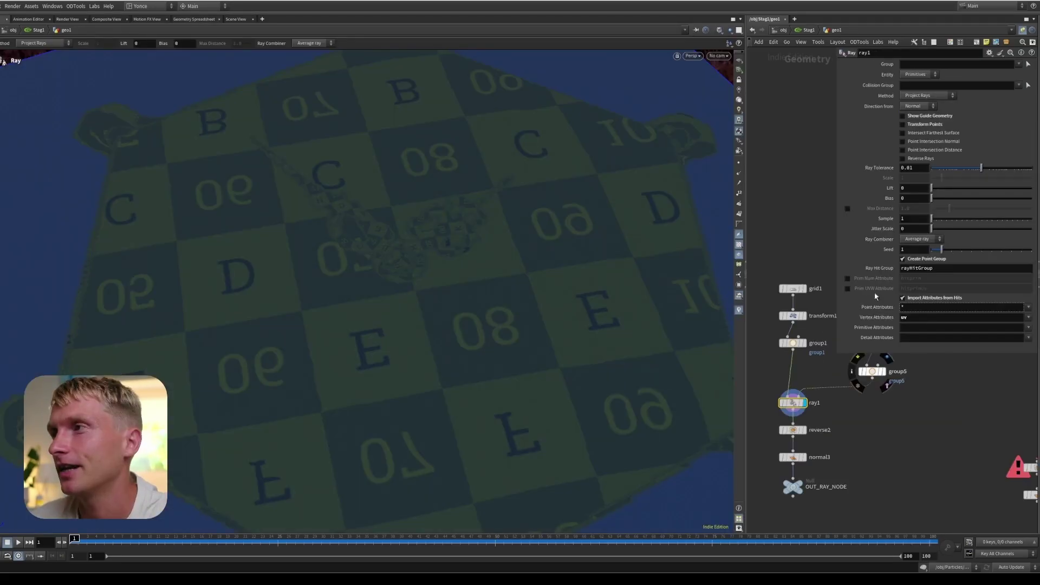
{"action": "scroll", "coordinate": [921, 373], "scroll_direction": "down", "scroll_amount": 2}
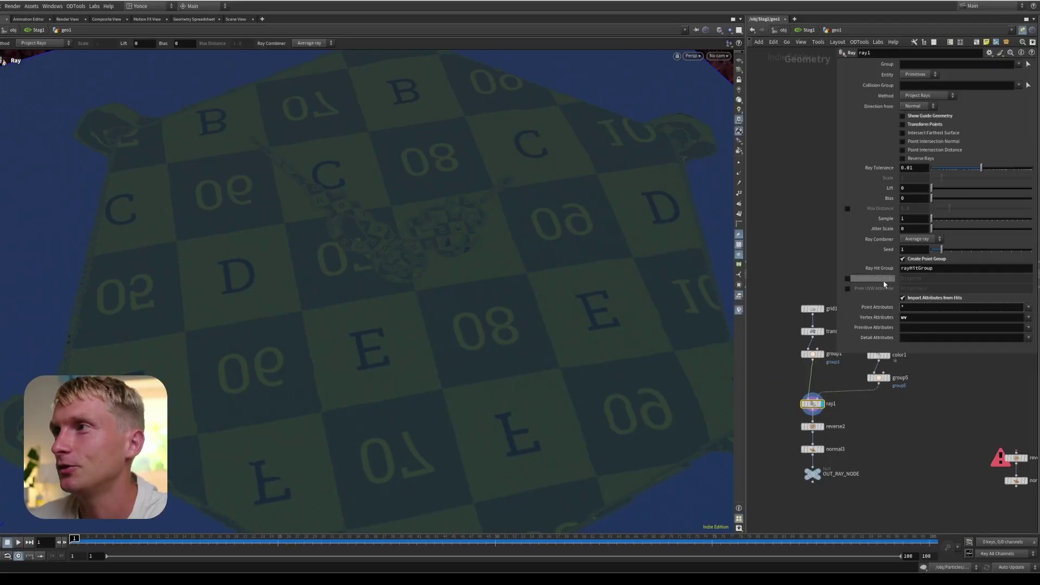
{"action": "middle_click_drag", "start_coordinate": [910, 461], "coordinate": [899, 466]}
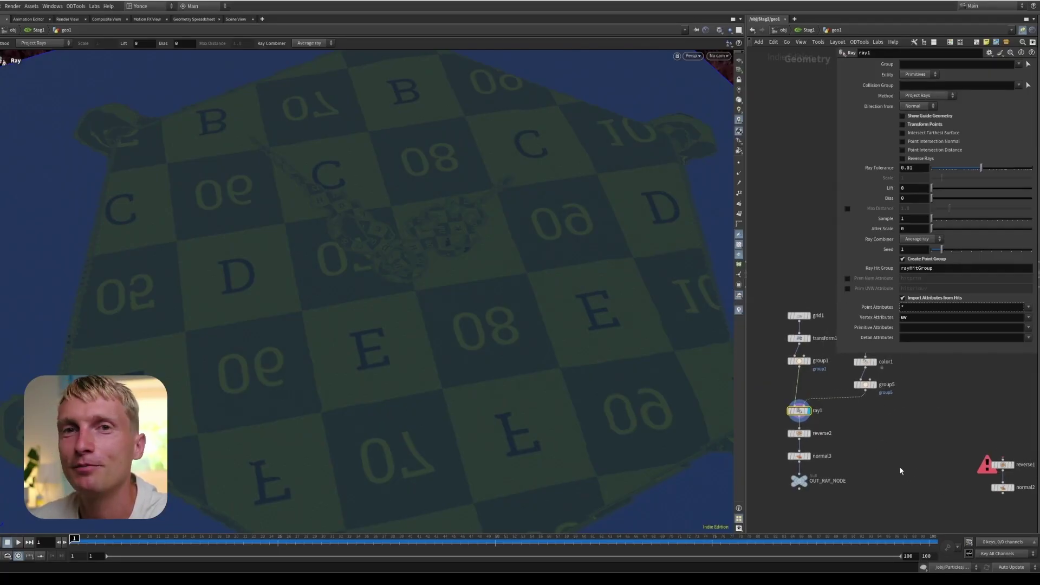
{"action": "scroll", "coordinate": [899, 465], "scroll_direction": "down", "scroll_amount": 5}
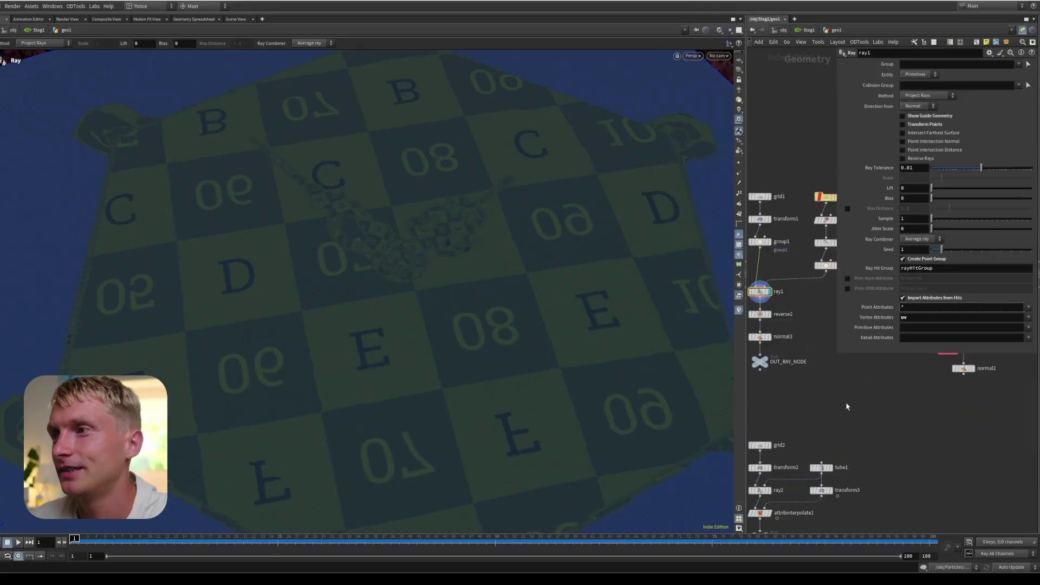
Display ray2, transform2 and tube1 in turn to examine the flat grid, the tube and the projected result.
{"action": "scroll", "coordinate": [850, 434], "scroll_direction": "up", "scroll_amount": 3}
{"action": "middle_click_drag", "start_coordinate": [850, 433], "coordinate": [871, 484]}
{"action": "left_click", "coordinate": [804, 429]}
{"action": "left_click", "coordinate": [815, 430]}
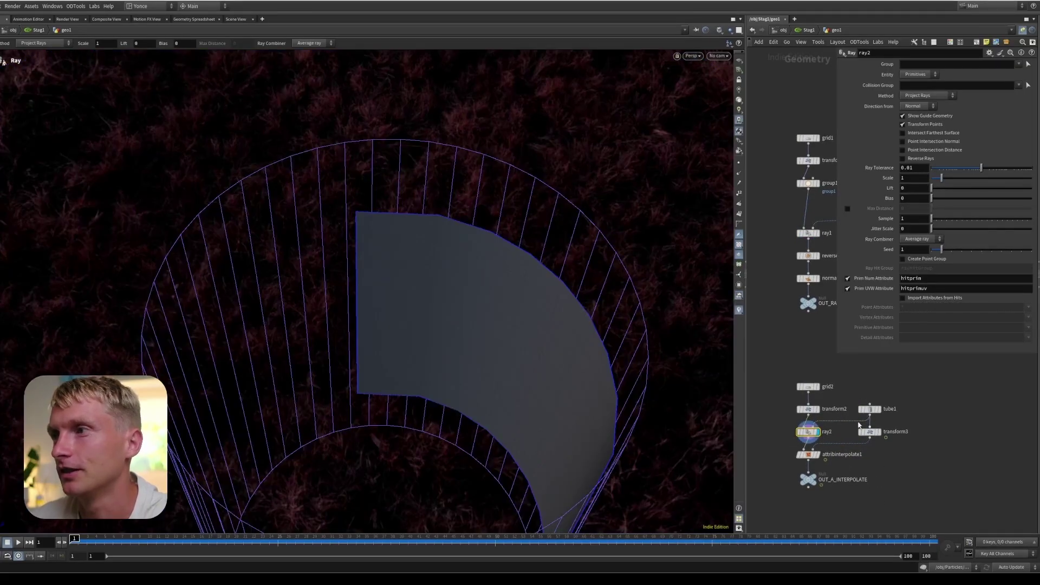
{"action": "left_click", "coordinate": [807, 409]}
{"action": "left_click_drag", "start_coordinate": [577, 397], "coordinate": [508, 364]}
{"action": "key", "text": "Return"}
{"action": "left_click", "coordinate": [878, 408]}
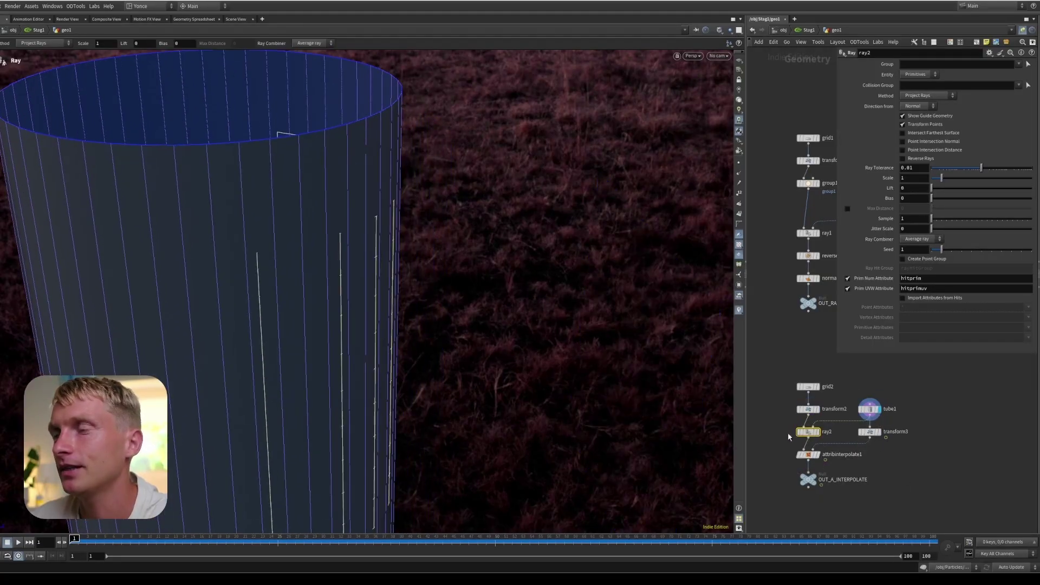
Display ray2 to examine the grid projected onto the tube and its Prim Num and Prim UVW attribute settings.
{"action": "left_click", "coordinate": [817, 431]}
{"action": "key", "text": "Escape"}
{"action": "left_click_drag", "start_coordinate": [307, 363], "coordinate": [441, 260]}
{"action": "key", "text": "Return"}
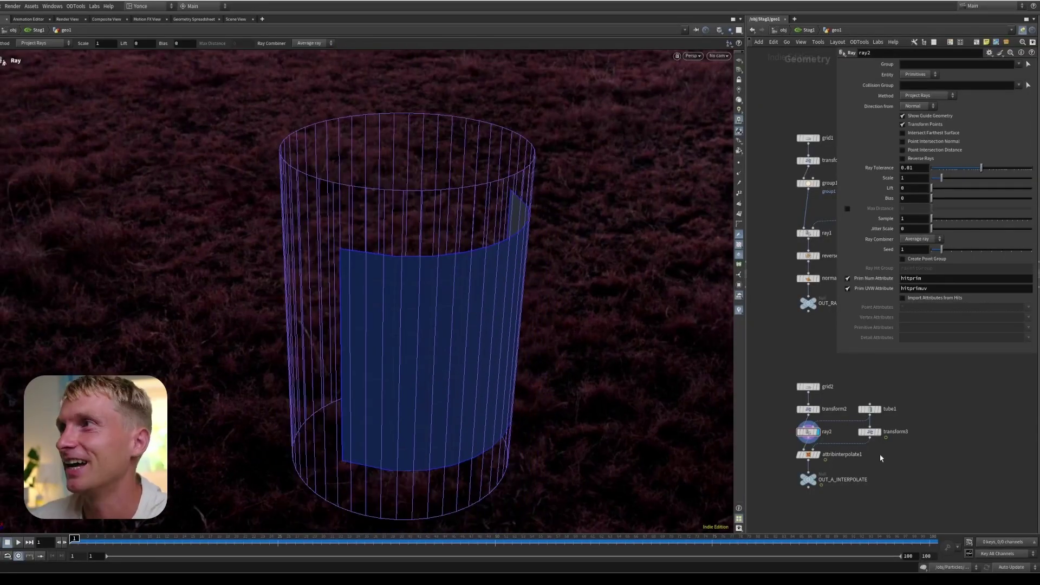
{"action": "left_click", "coordinate": [916, 278]}
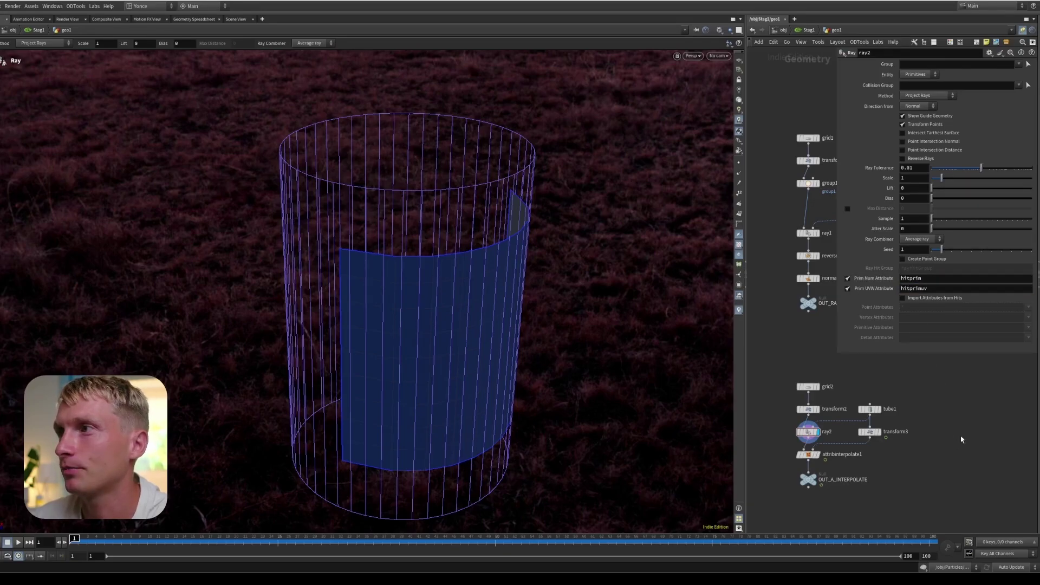
Display transform3 and scrub the timeline to examine the tube's animated Y rotation.
{"action": "middle_click_drag", "start_coordinate": [897, 464], "coordinate": [908, 417]}
{"action": "left_click", "coordinate": [881, 384]}
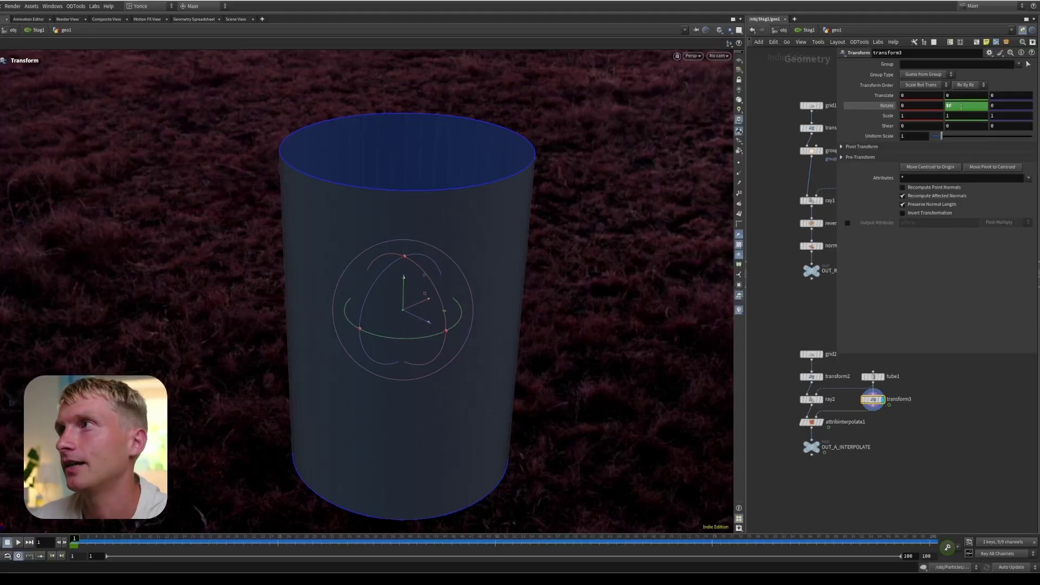
{"action": "left_click_drag", "start_coordinate": [74, 539], "coordinate": [424, 282]}
{"action": "left_click_drag", "start_coordinate": [201, 538], "coordinate": [297, 498]}
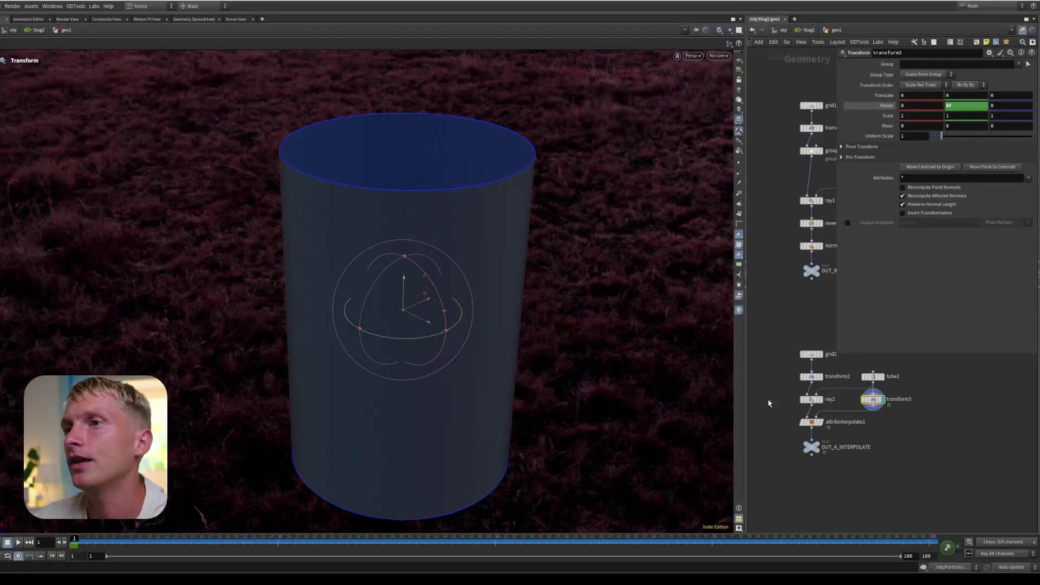
Try feeding ray2 from transform3 instead of tube1, and scrub to frame 48 to examine the projected grid.
{"action": "mouse_move", "coordinate": [807, 438]}
{"action": "left_mouse_down"}
{"action": "mouse_move", "coordinate": [793, 414]}
{"action": "mouse_move", "coordinate": [792, 442]}
{"action": "left_mouse_up"}
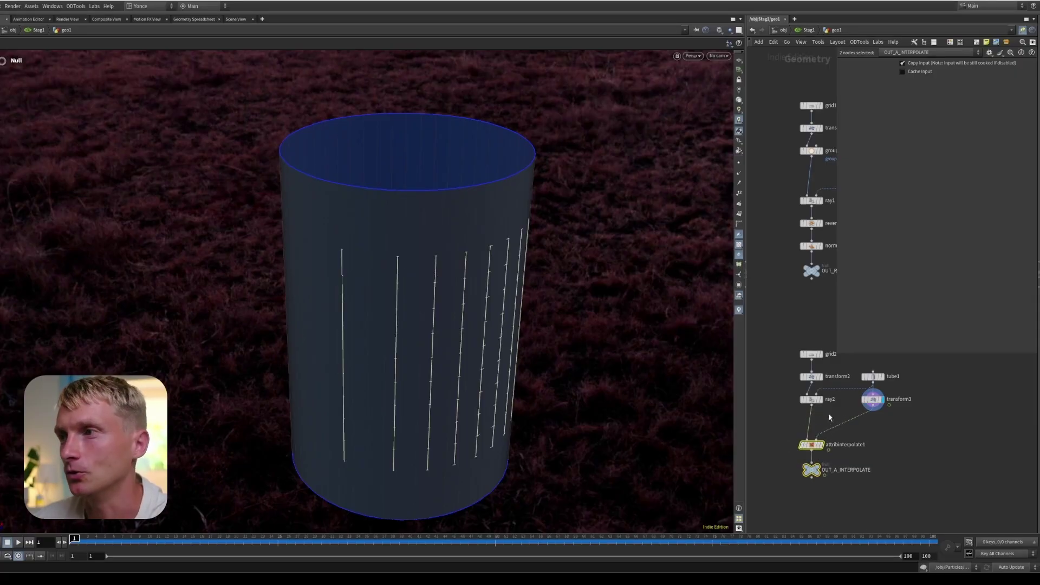
{"action": "key", "text": "l"}
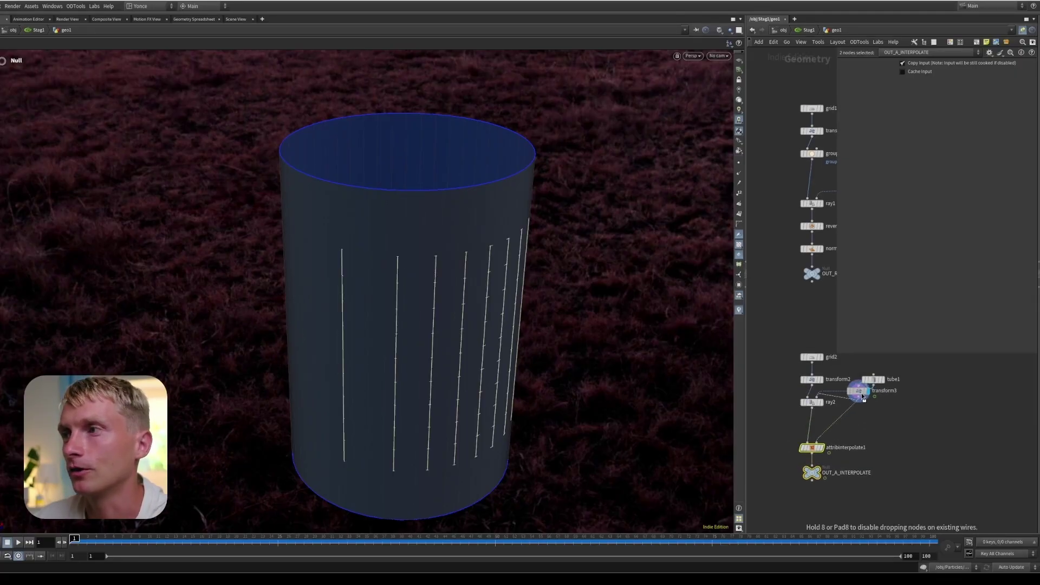
{"action": "left_click", "coordinate": [820, 425]}
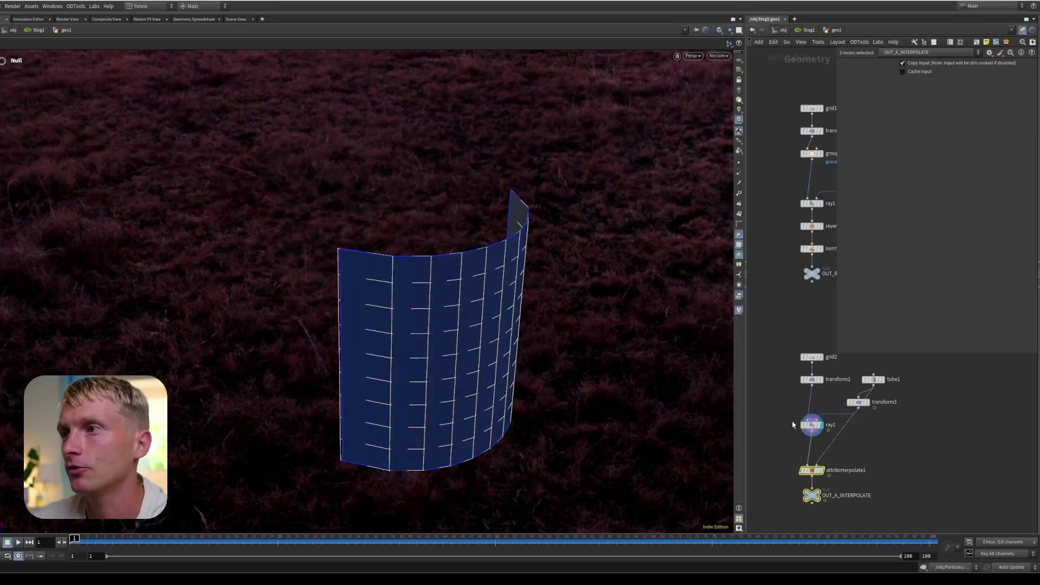
{"action": "left_click", "coordinate": [812, 425]}
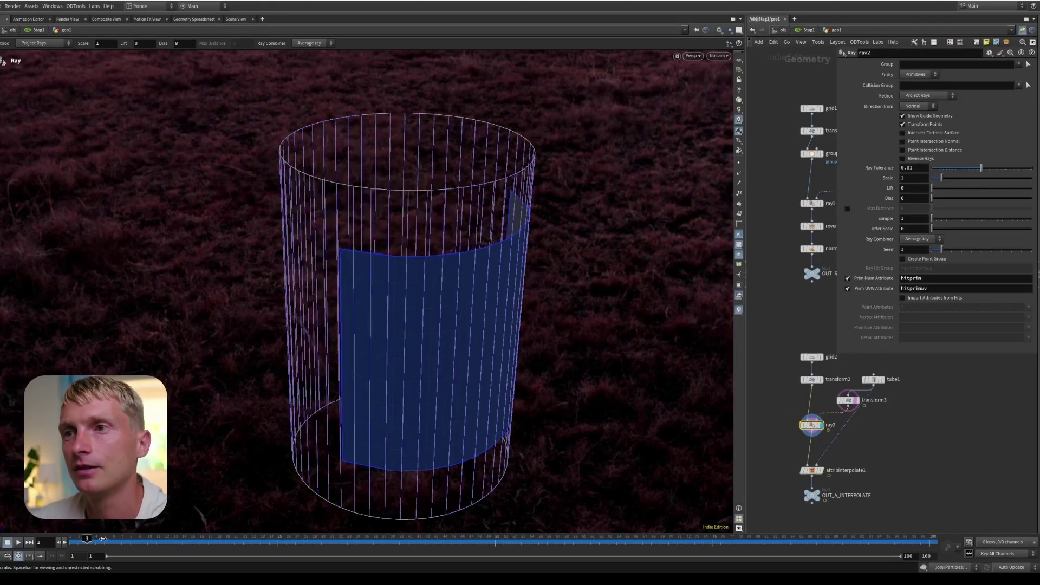
{"action": "left_click_drag", "start_coordinate": [76, 538], "coordinate": [482, 523]}
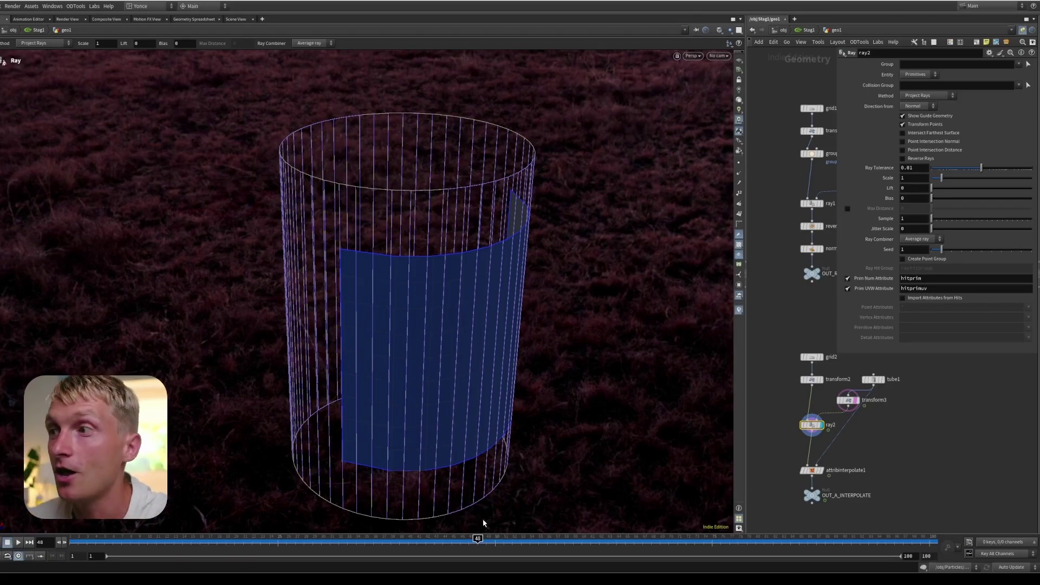
Feed ray2 directly from tube1 again, place transform3 under tube1 and tidy the node layout.
{"action": "left_click_drag", "start_coordinate": [848, 404], "coordinate": [872, 425]}
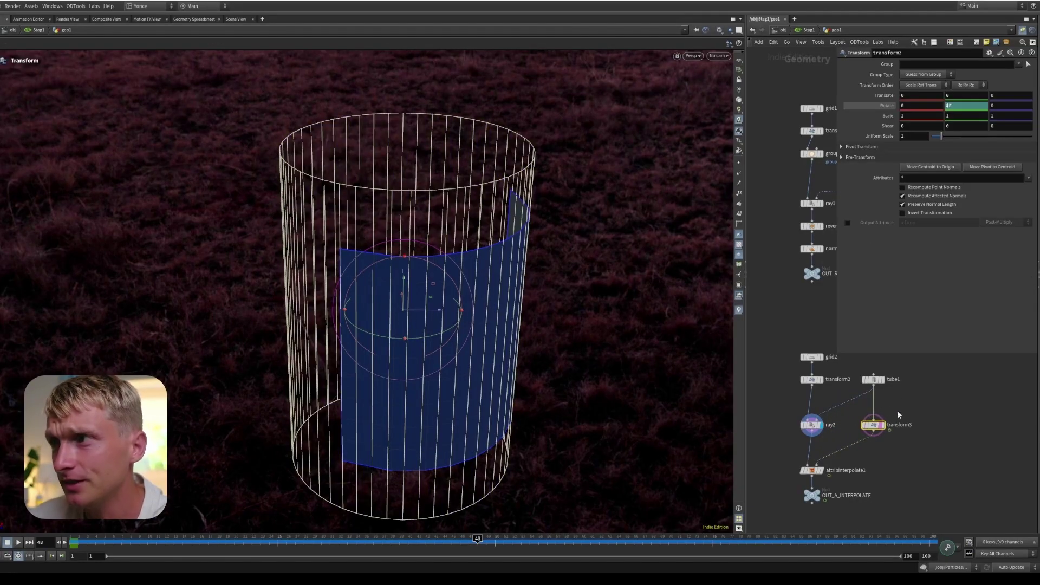
{"action": "left_click_drag", "start_coordinate": [781, 345], "coordinate": [875, 413]}
{"action": "key", "text": "l"}
{"action": "left_click", "coordinate": [880, 411]}
Display OUT_A_INTERPOLATE, examine attribinterpolate1's hitprim and hitprimuv settings, and scrub the timeline to see the interpolated motion.
{"action": "left_click", "coordinate": [824, 482]}
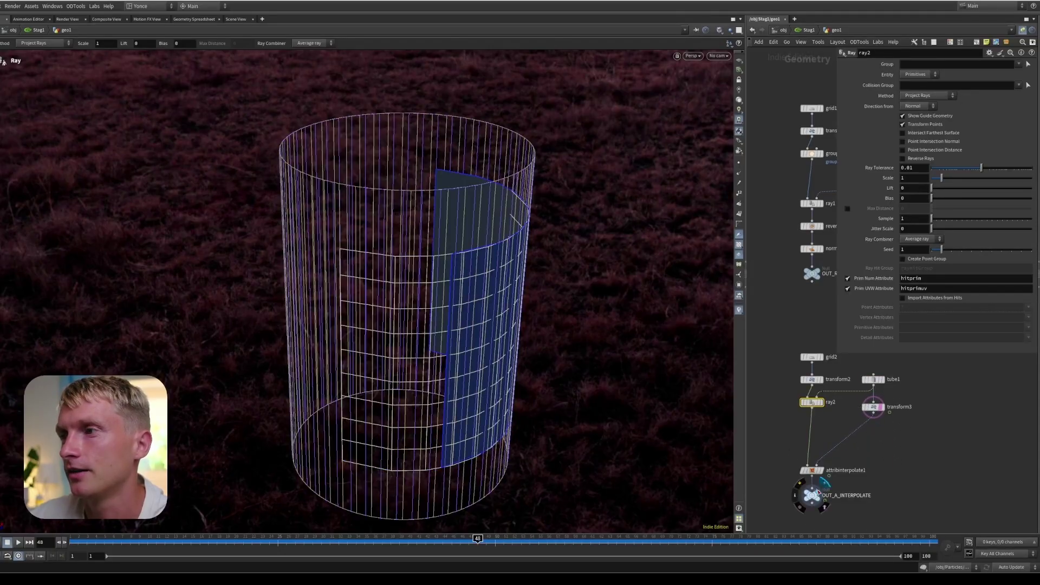
{"action": "left_click", "coordinate": [858, 471]}
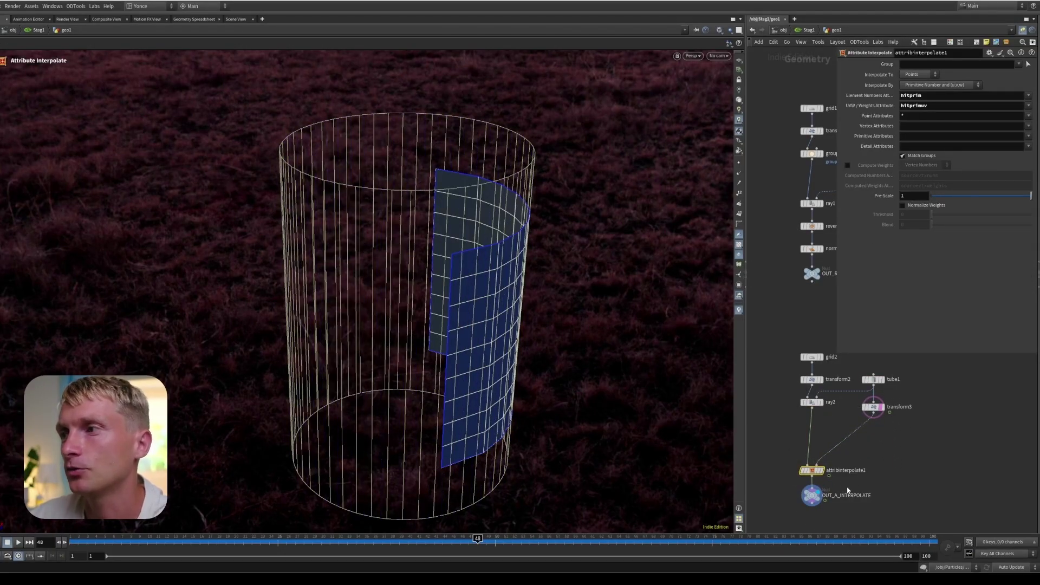
{"action": "double_click", "coordinate": [935, 96]}
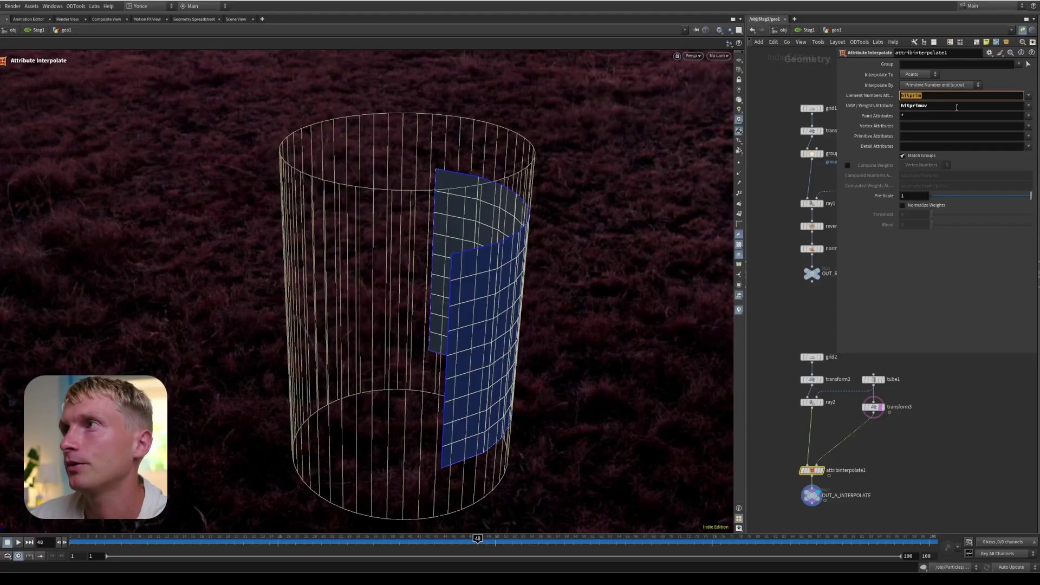
{"action": "key", "text": "Right"}
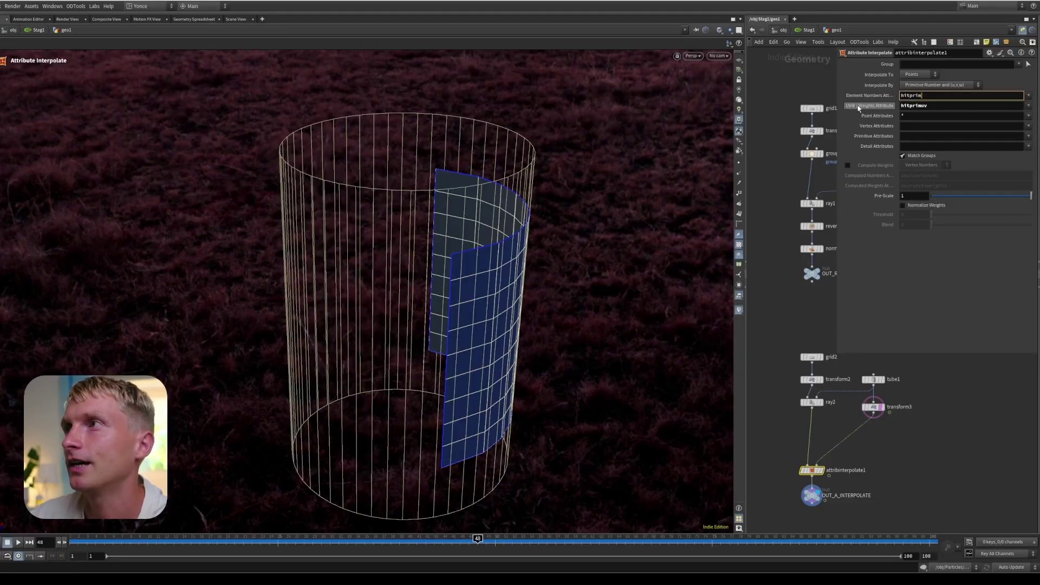
{"action": "left_click", "coordinate": [1028, 96]}
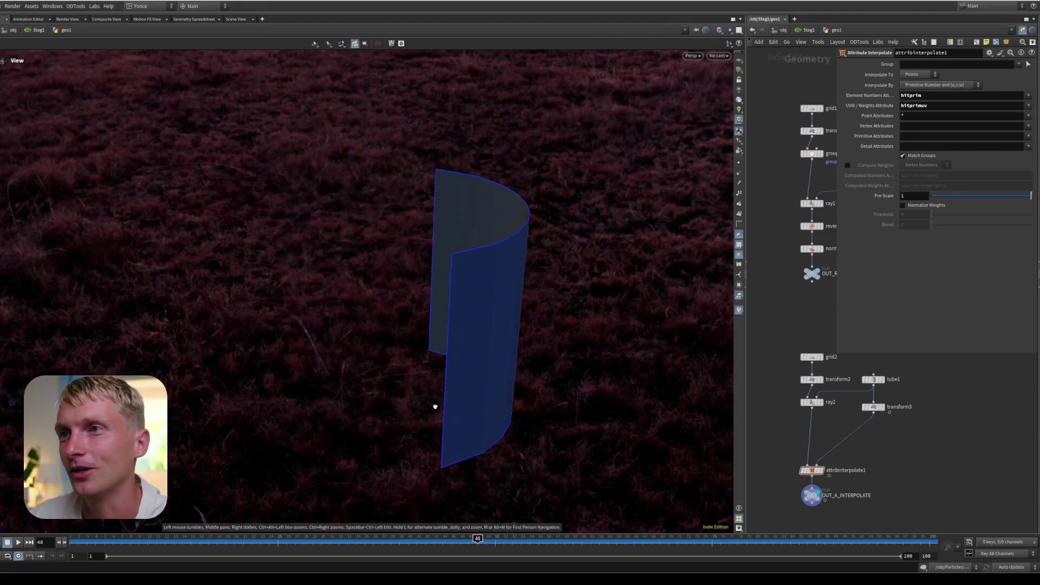
{"action": "left_click", "coordinate": [285, 542]}
{"action": "left_click_drag", "start_coordinate": [266, 541], "coordinate": [811, 537]}
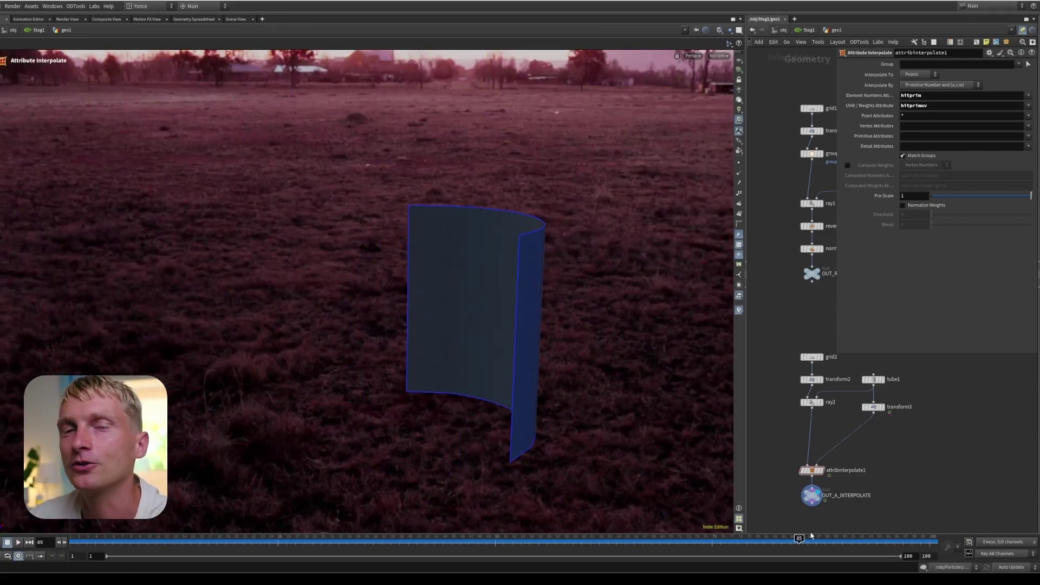
Go up to the object level, widen the network pane and enter the Particles object.
{"action": "scroll", "coordinate": [898, 494], "scroll_direction": "down", "scroll_amount": 5}
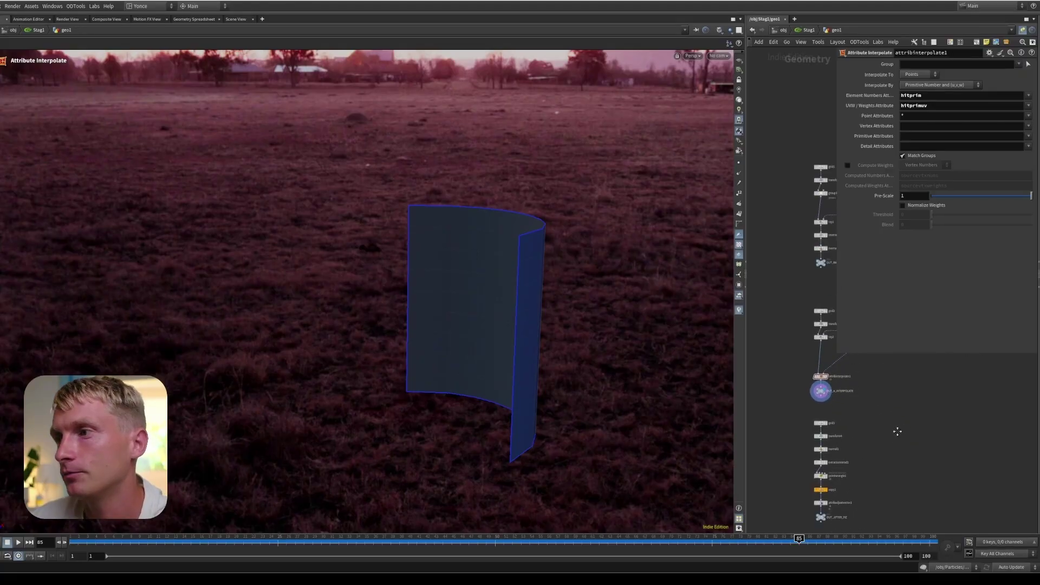
{"action": "left_click", "coordinate": [783, 30]}
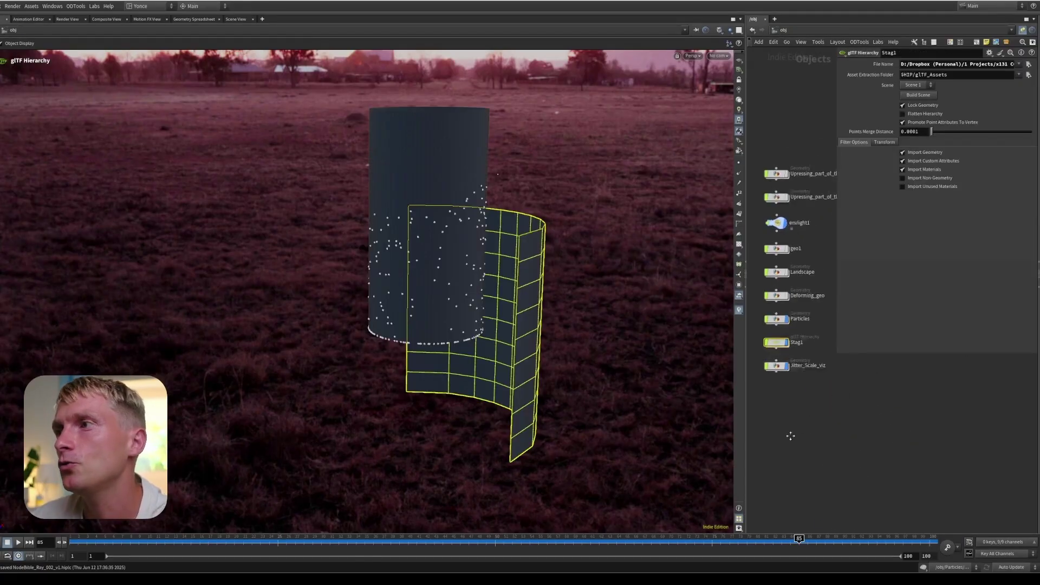
{"action": "scroll", "coordinate": [831, 367], "scroll_direction": "up", "scroll_amount": 3}
{"action": "left_click_drag", "start_coordinate": [838, 353], "coordinate": [645, 279]}
{"action": "double_click", "coordinate": [755, 385]}
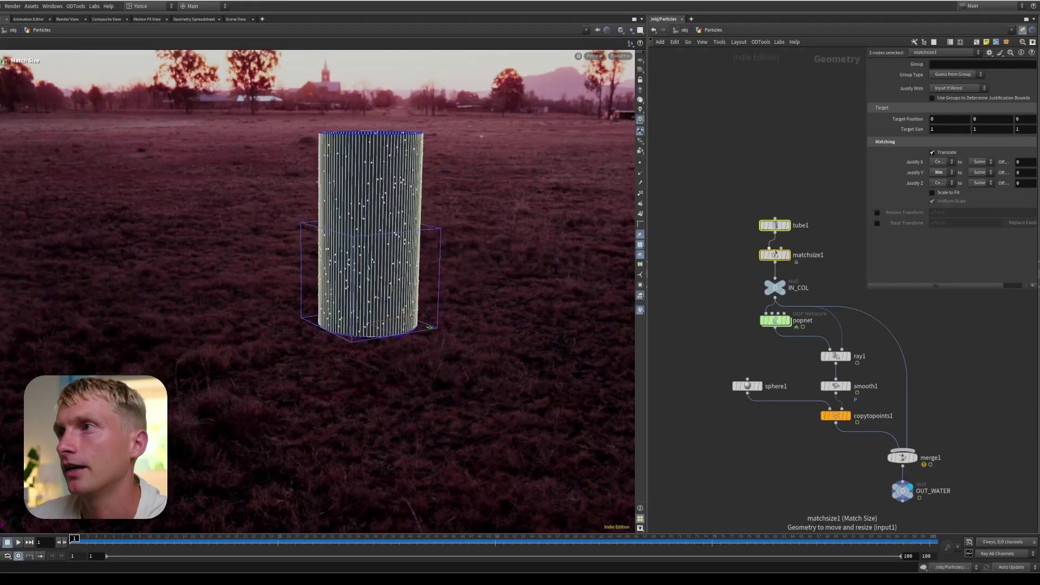
Display popnet, go inside it and examine the settings of source_first_input, popforce1 and popaxisforce1.
{"action": "left_click", "coordinate": [787, 321]}
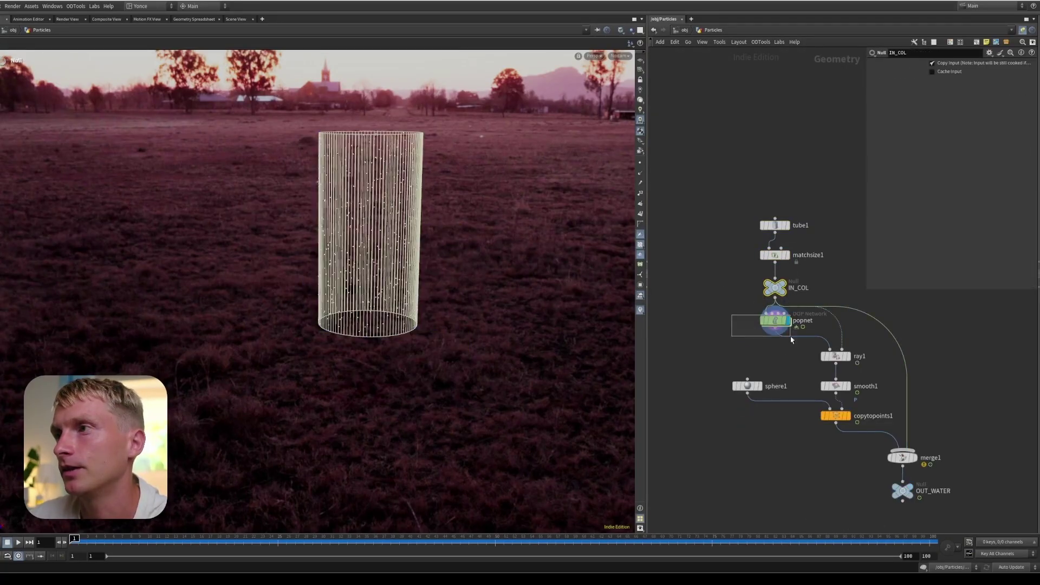
{"action": "double_click", "coordinate": [787, 322]}
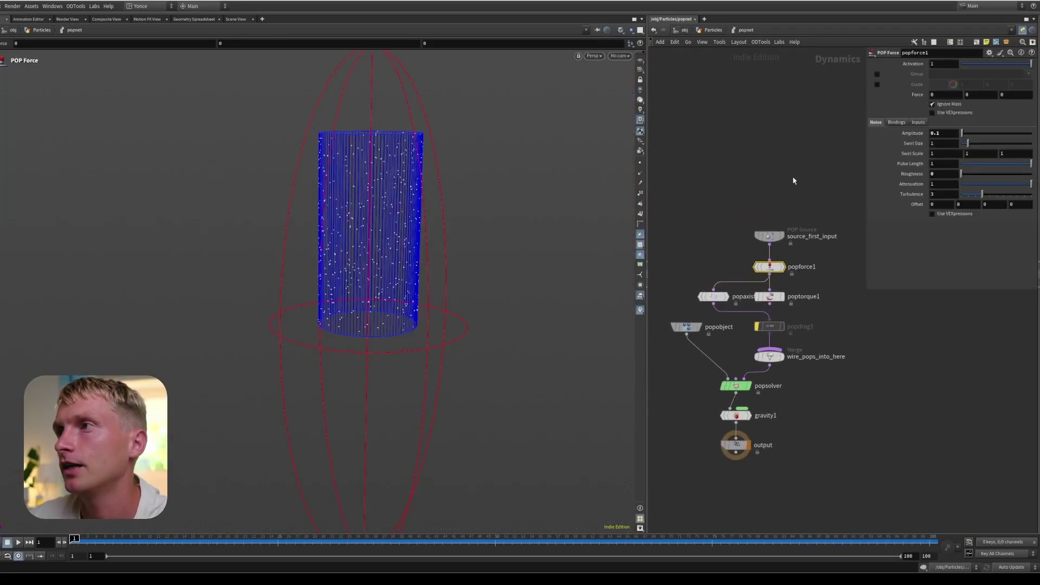
{"action": "left_click", "coordinate": [808, 233]}
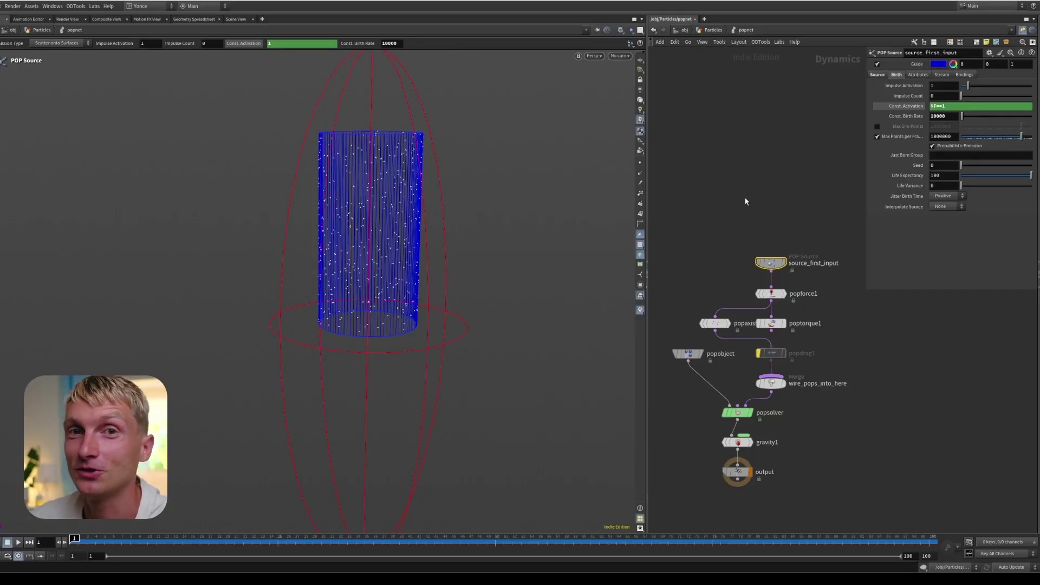
{"action": "left_click", "coordinate": [787, 292]}
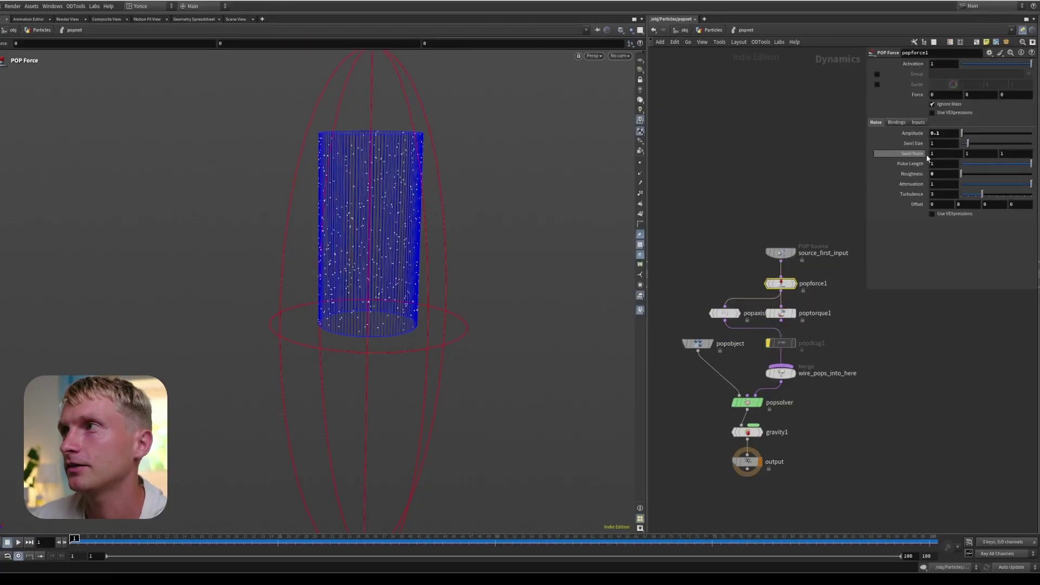
{"action": "left_click", "coordinate": [737, 312]}
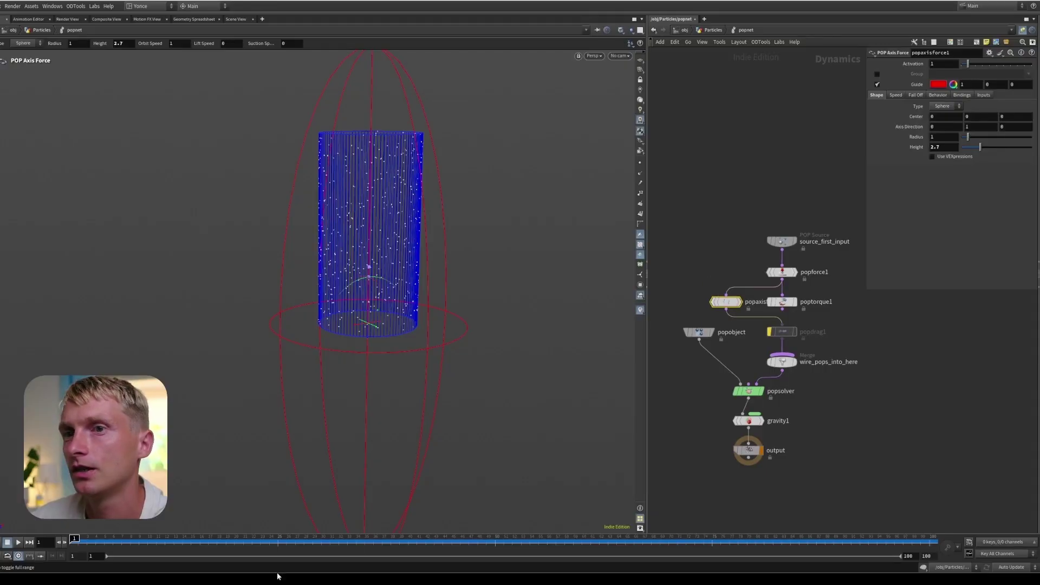
Move poptorque1 away from popaxisforce1 to uncover its label, and select popsolver to view its settings.
{"action": "left_click_drag", "start_coordinate": [782, 302], "coordinate": [870, 299]}
{"action": "middle_click_drag", "start_coordinate": [711, 328], "coordinate": [739, 327]}
{"action": "left_click_drag", "start_coordinate": [739, 327], "coordinate": [712, 348]}
{"action": "left_click", "coordinate": [776, 389]}
{"action": "middle_click_drag", "start_coordinate": [853, 398], "coordinate": [839, 361]}
{"action": "scroll", "coordinate": [782, 423], "scroll_direction": "down", "scroll_amount": 3}
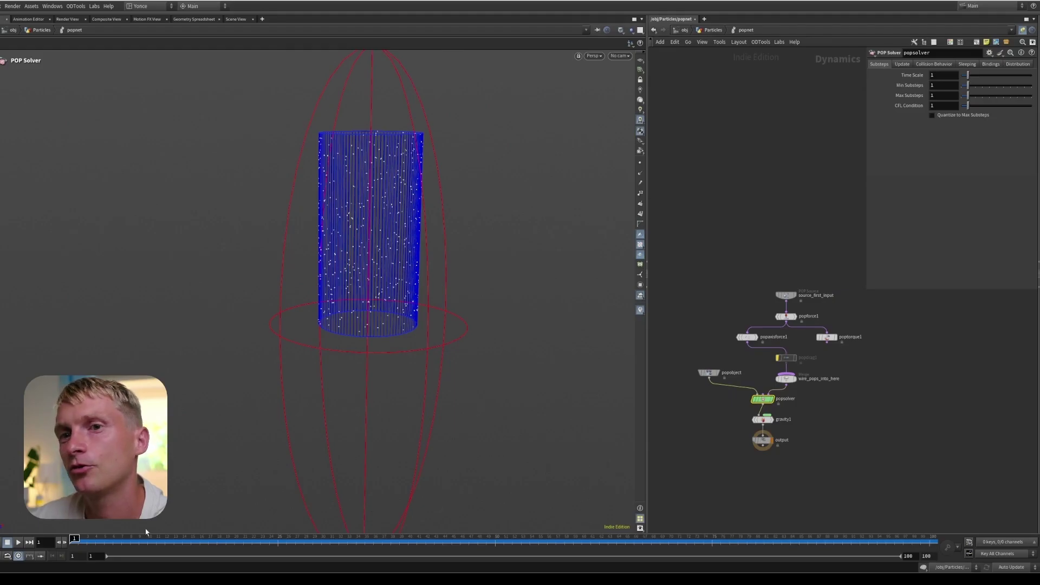
Return to the Particles network, scrub the popnet simulation to frame 78 and show matchsize1 as a template.
{"action": "left_click_drag", "start_coordinate": [67, 542], "coordinate": [642, 540]}
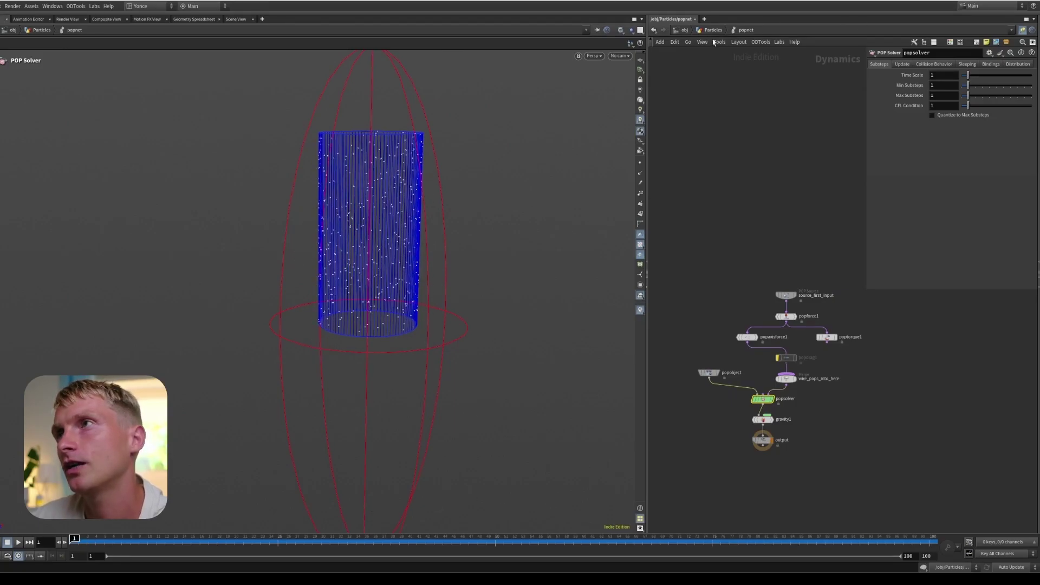
{"action": "key", "text": "u"}
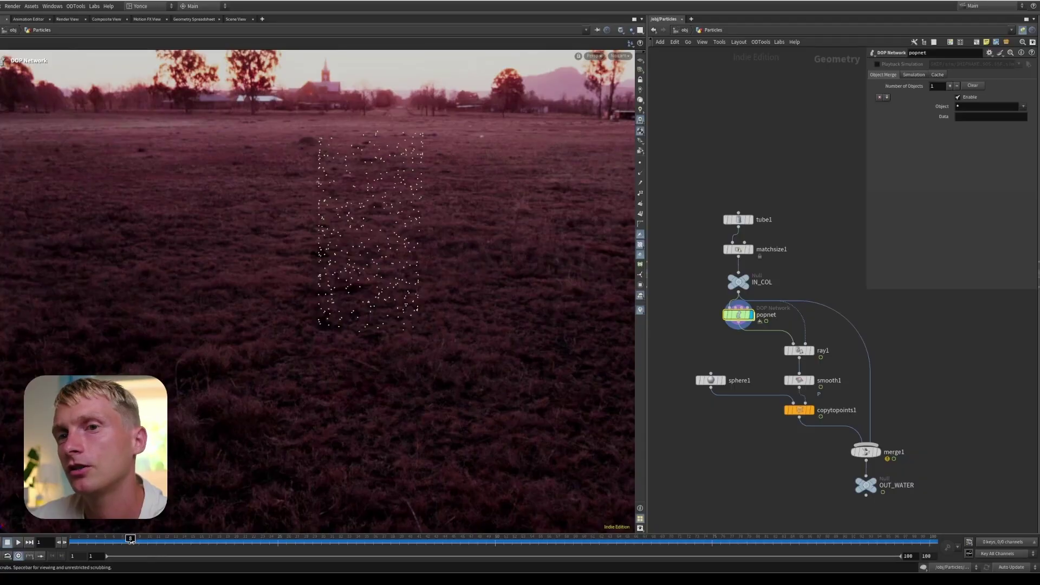
{"action": "left_click_drag", "start_coordinate": [137, 540], "coordinate": [738, 538]}
{"action": "left_click", "coordinate": [748, 249]}
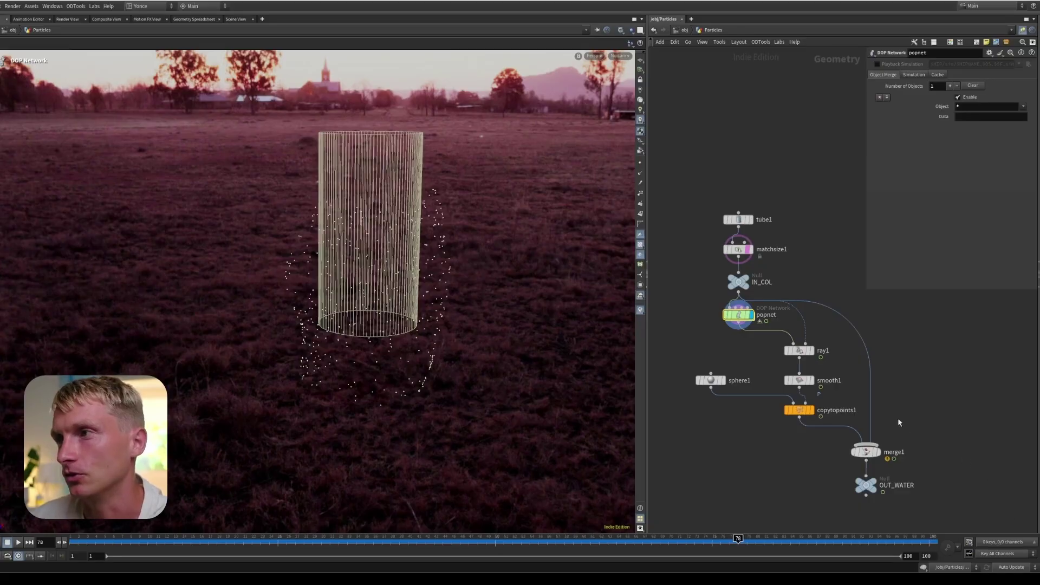
Display ray1 and scrub the timeline to examine the particles snapped onto the tube with Minimum Distance.
{"action": "left_click", "coordinate": [819, 350]}
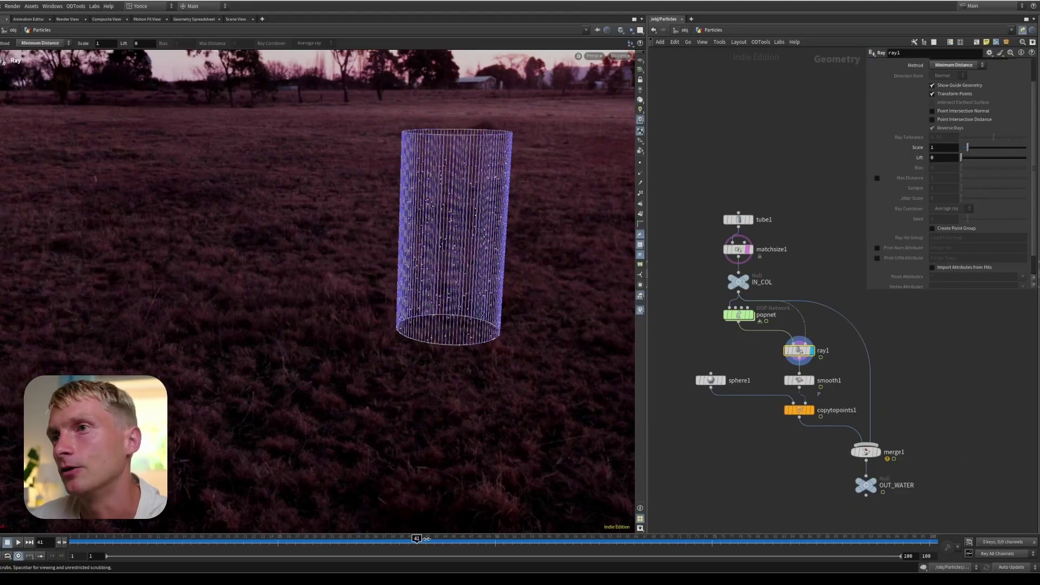
{"action": "left_click_drag", "start_coordinate": [427, 538], "coordinate": [451, 538]}
{"action": "key", "text": "Escape"}
{"action": "left_click_drag", "start_coordinate": [492, 262], "coordinate": [429, 521]}
{"action": "key", "text": "Return"}
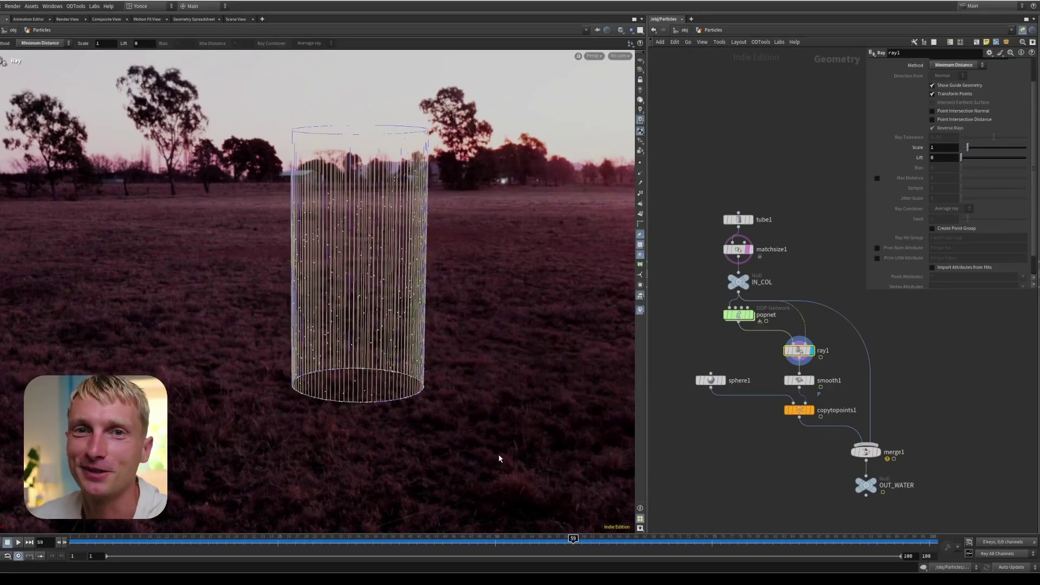
Display copytopoints1 and scrub the timeline to frame 69 to examine the spheres moving along the tube.
{"action": "middle_click_drag", "start_coordinate": [881, 414], "coordinate": [876, 397]}
{"action": "left_click", "coordinate": [811, 410]}
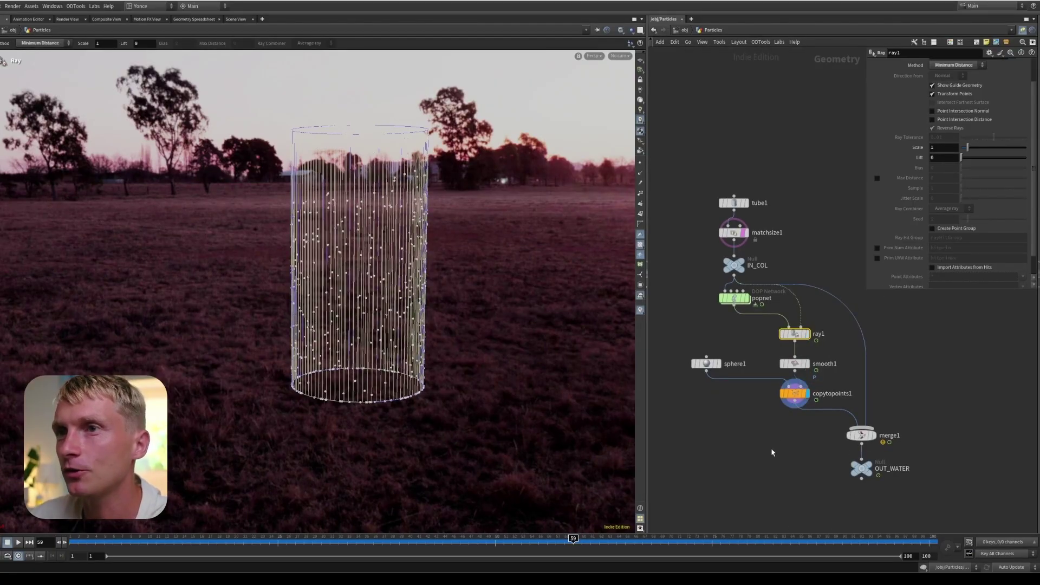
{"action": "left_click", "coordinate": [154, 540]}
{"action": "left_click_drag", "start_coordinate": [155, 539], "coordinate": [666, 524]}
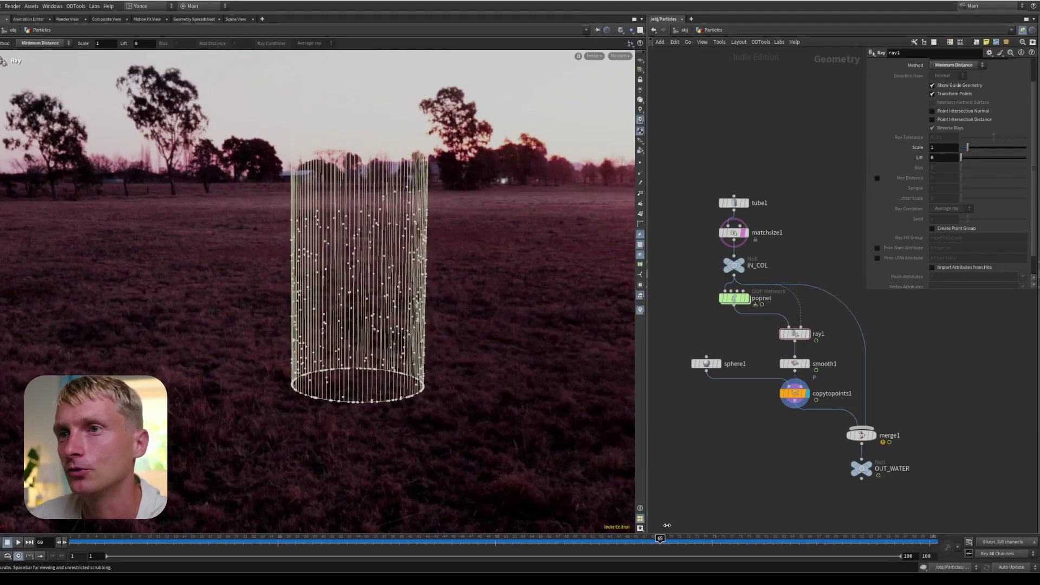
Leave the Particles network and open the Landscape geometry network.
{"action": "left_click", "coordinate": [682, 30]}
{"action": "double_click", "coordinate": [809, 368]}
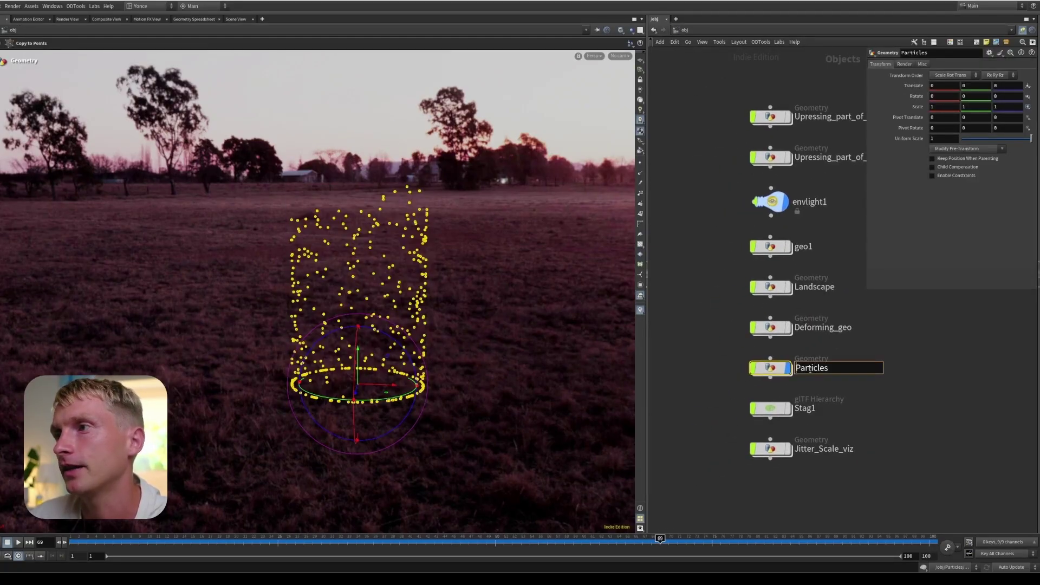
{"action": "key", "text": "Return"}
{"action": "left_click", "coordinate": [788, 287]}
{"action": "left_click", "coordinate": [770, 287]}
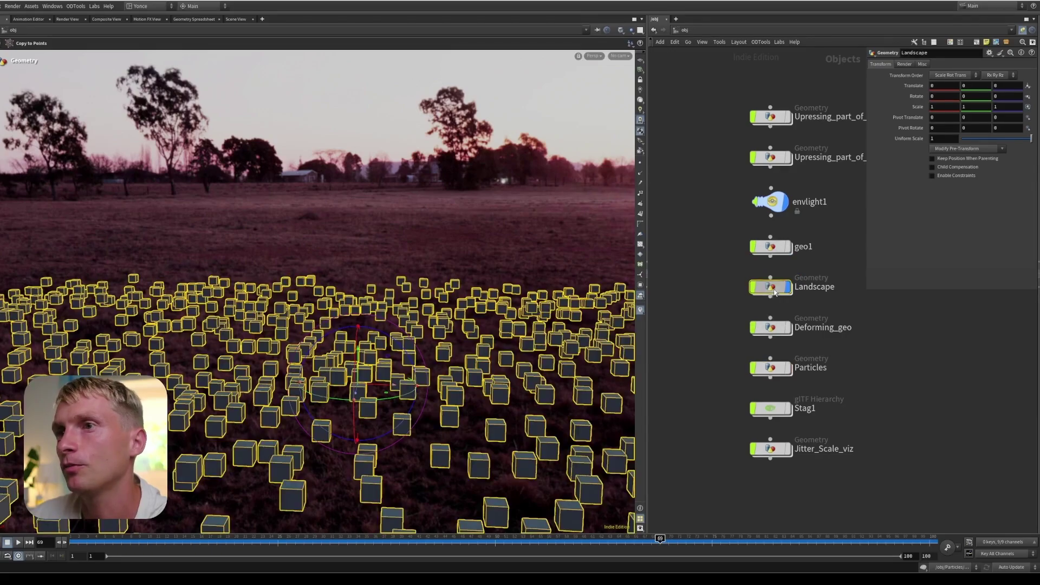
{"action": "key", "text": "Return"}
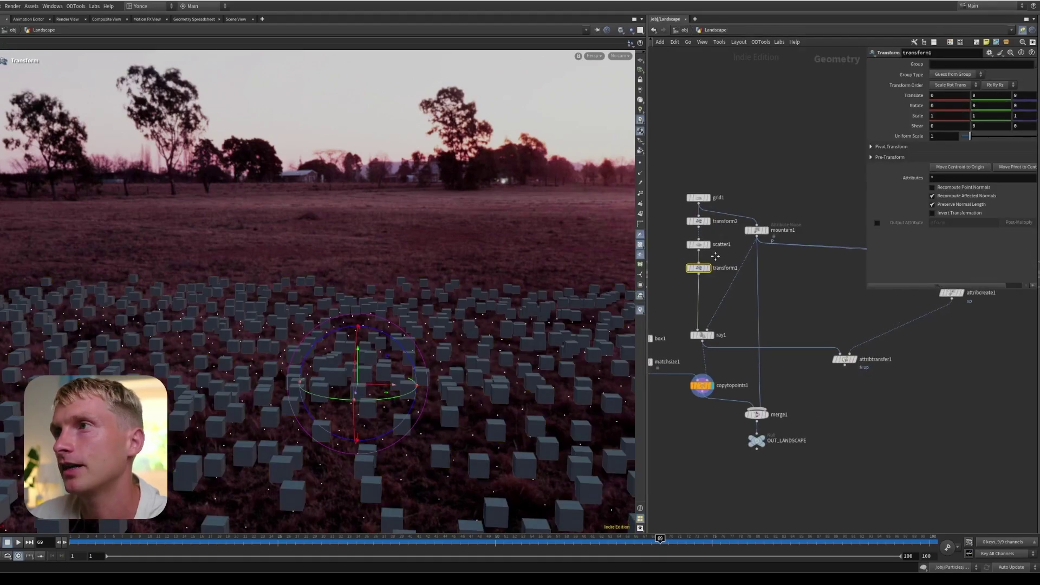
Display mountain1 and select it to view the landscape terrain and its noise settings.
{"action": "scroll", "coordinate": [726, 217], "scroll_direction": "up", "scroll_amount": 3}
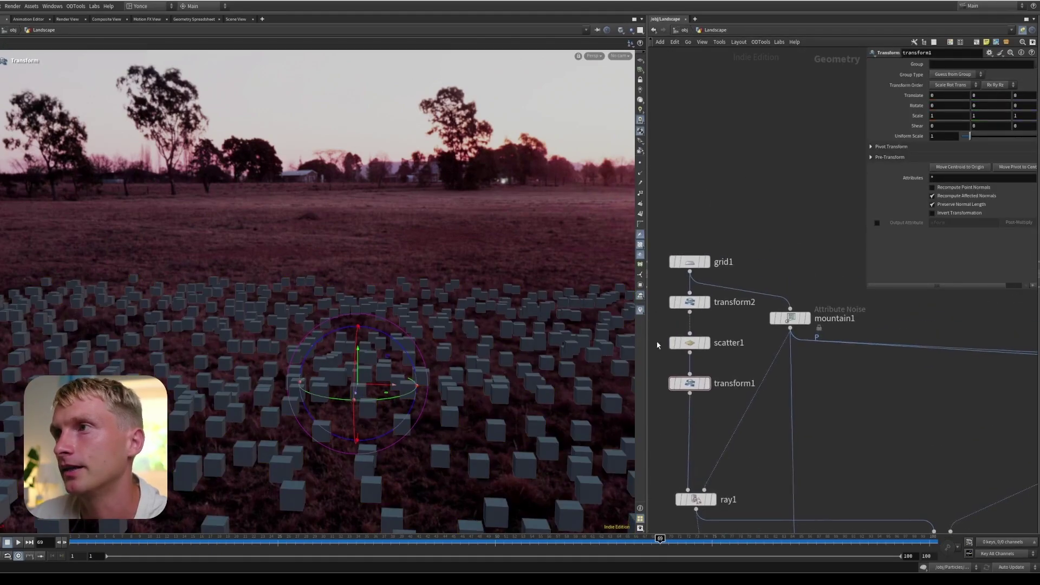
{"action": "left_click", "coordinate": [807, 318]}
{"action": "key", "text": "h"}
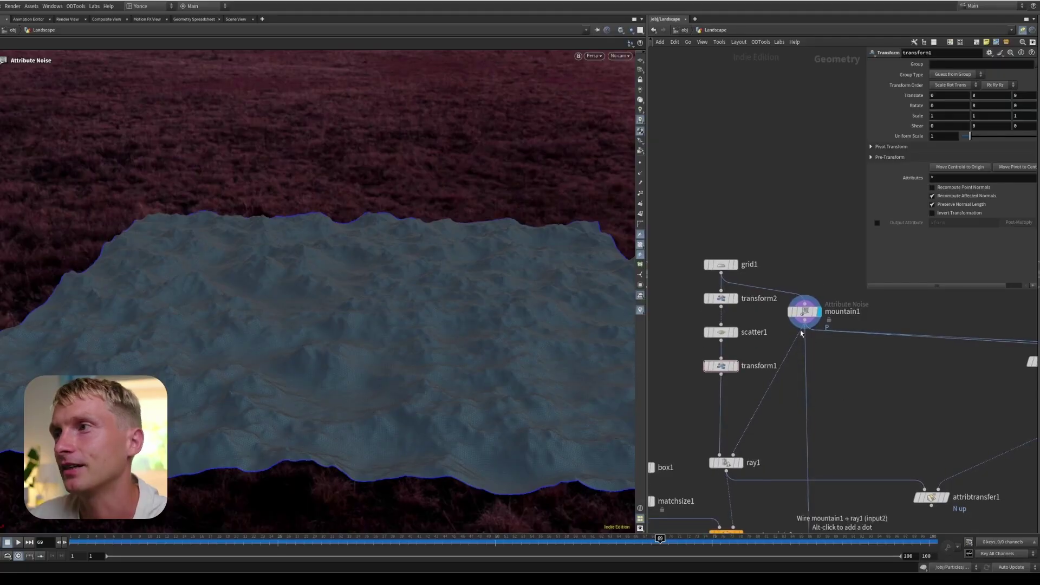
{"action": "left_click", "coordinate": [805, 308]}
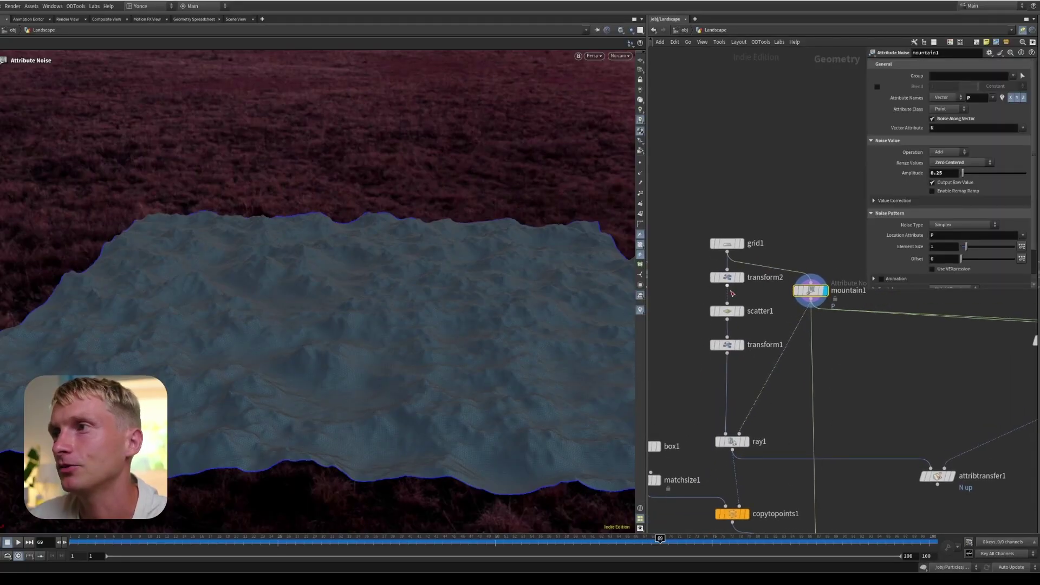
Display transform2, scatter1 and transform1 in turn to examine how the points are prepared from the grid below the terrain.
{"action": "left_click", "coordinate": [740, 277]}
{"action": "left_click_drag", "start_coordinate": [617, 405], "coordinate": [540, 346]}
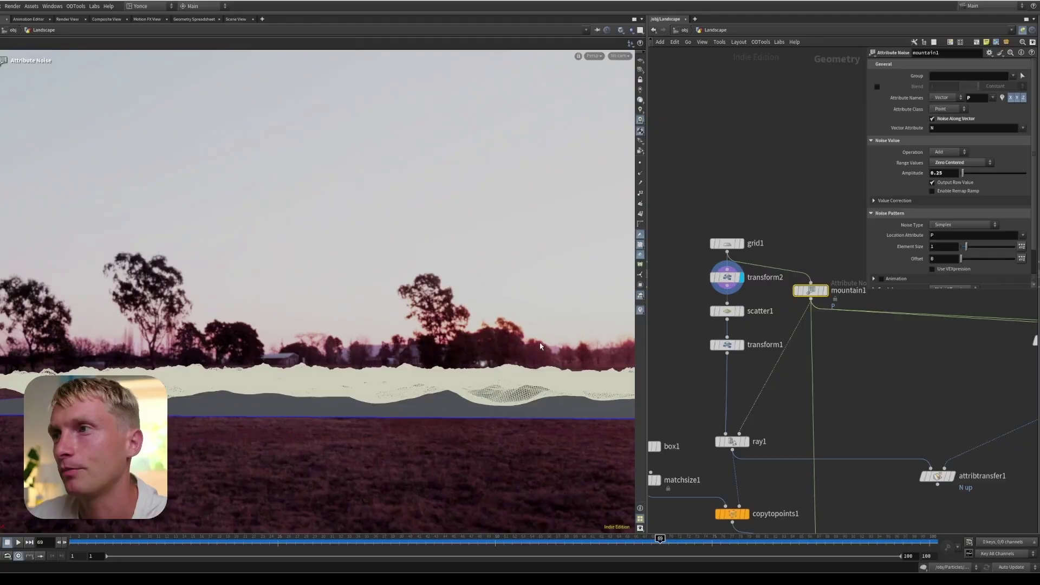
{"action": "left_click", "coordinate": [740, 311]}
{"action": "left_click", "coordinate": [727, 311]}
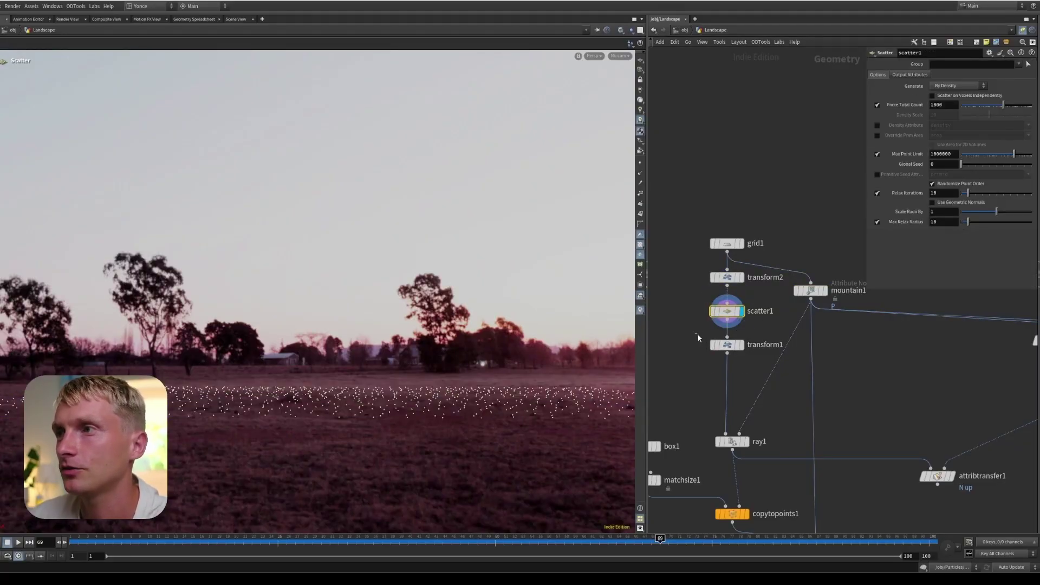
{"action": "left_click", "coordinate": [740, 344]}
{"action": "left_click", "coordinate": [727, 345]}
{"action": "middle_click_drag", "start_coordinate": [686, 377], "coordinate": [695, 349]}
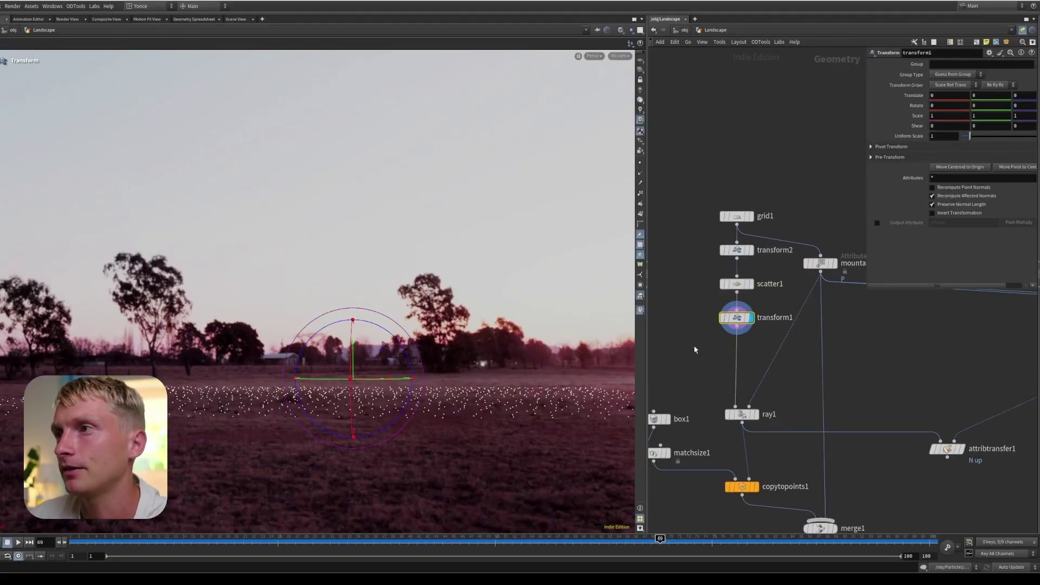
Display and select ray1 to examine the scattered points projected onto the terrain with Project Rays.
{"action": "left_click", "coordinate": [741, 415]}
{"action": "left_click", "coordinate": [753, 414]}
{"action": "scroll", "coordinate": [418, 406], "scroll_direction": "up", "scroll_amount": 5}
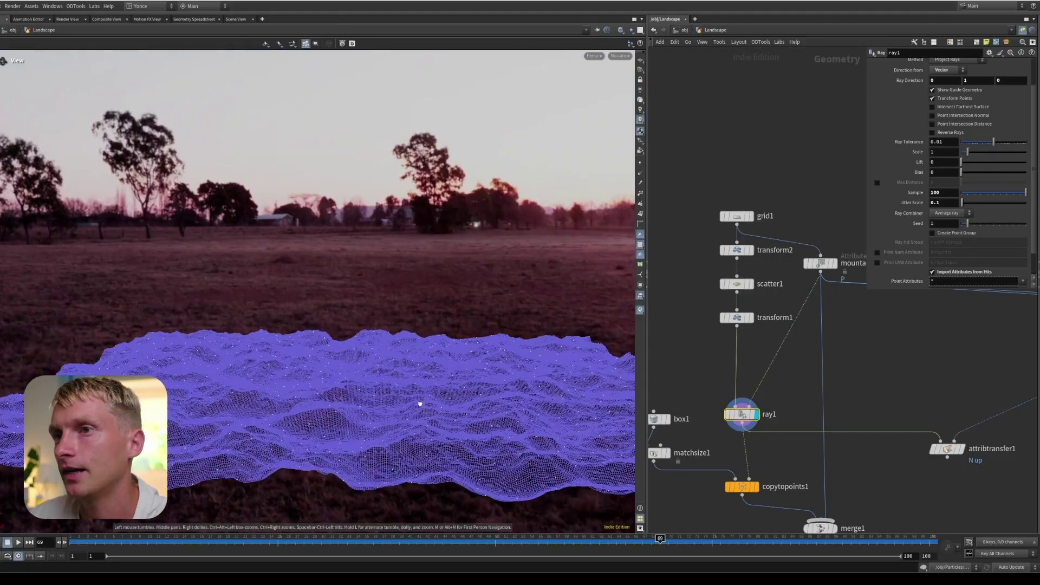
{"action": "middle_click_drag", "start_coordinate": [720, 433], "coordinate": [737, 375]}
Preview copytopoints1 as a template, turn the template off and display the node to examine the boxes on the terrain.
{"action": "left_click", "coordinate": [768, 429]}
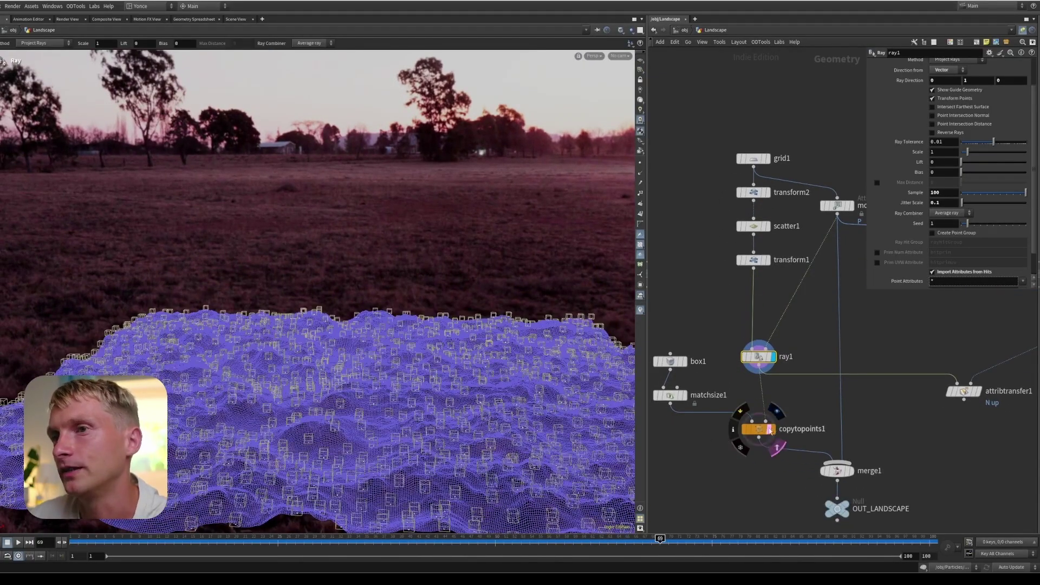
{"action": "left_click_drag", "start_coordinate": [403, 455], "coordinate": [398, 424]}
{"action": "left_click", "coordinate": [771, 429]}
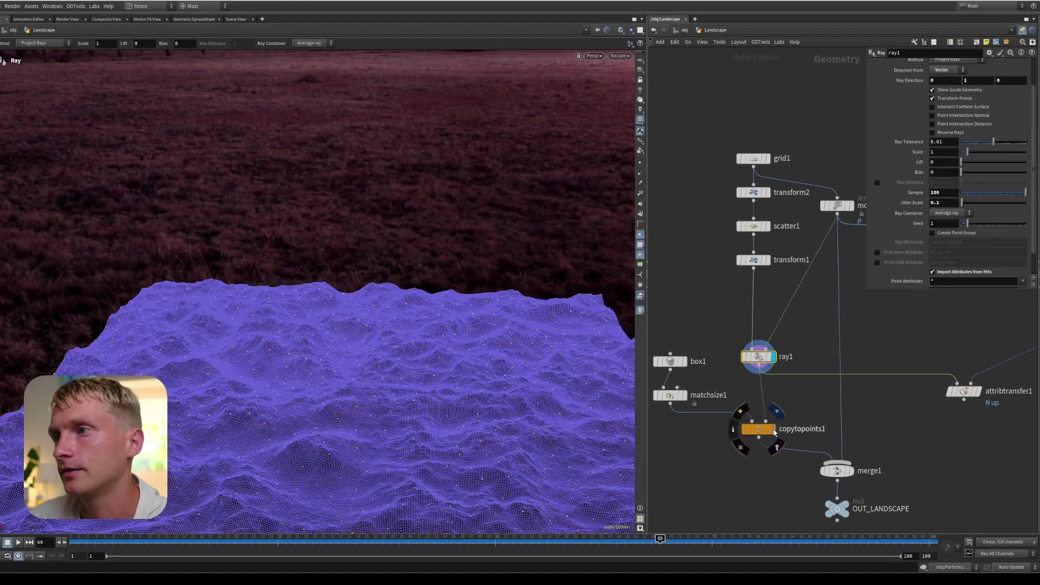
{"action": "left_click_drag", "start_coordinate": [486, 431], "coordinate": [499, 314], "text": "alt"}
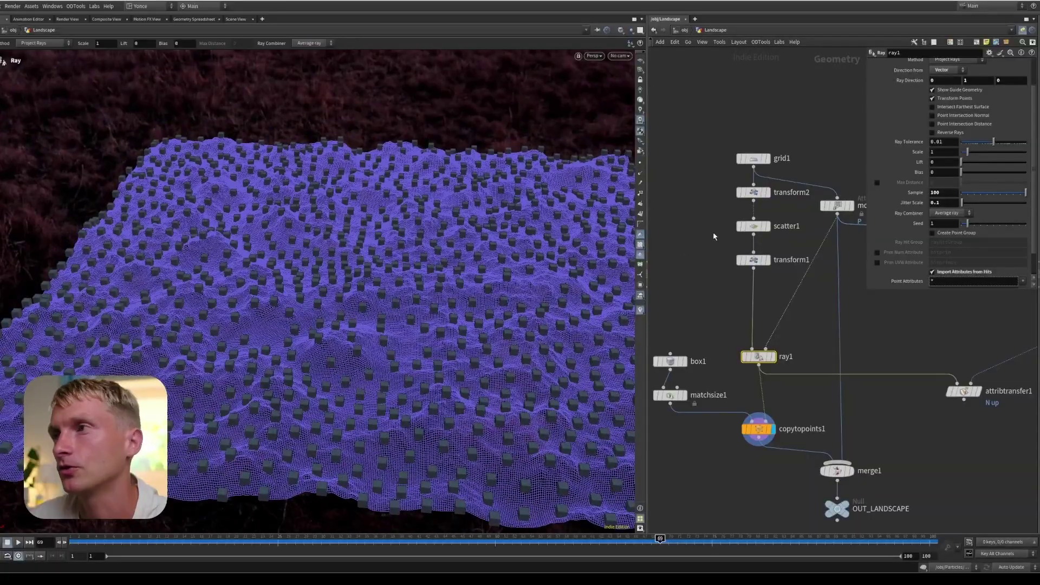
Select transform1 and display merge1 to show the boxes together with the terrain surface.
{"action": "middle_click_drag", "start_coordinate": [717, 251], "coordinate": [727, 269]}
{"action": "left_click", "coordinate": [763, 278]}
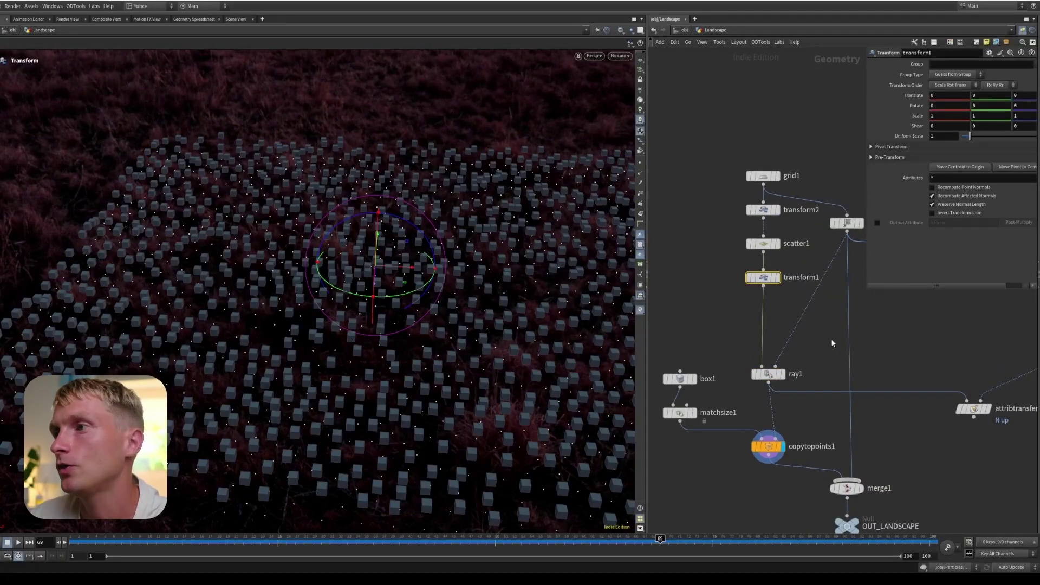
{"action": "middle_click_drag", "start_coordinate": [832, 343], "coordinate": [806, 358]}
{"action": "left_click", "coordinate": [833, 503]}
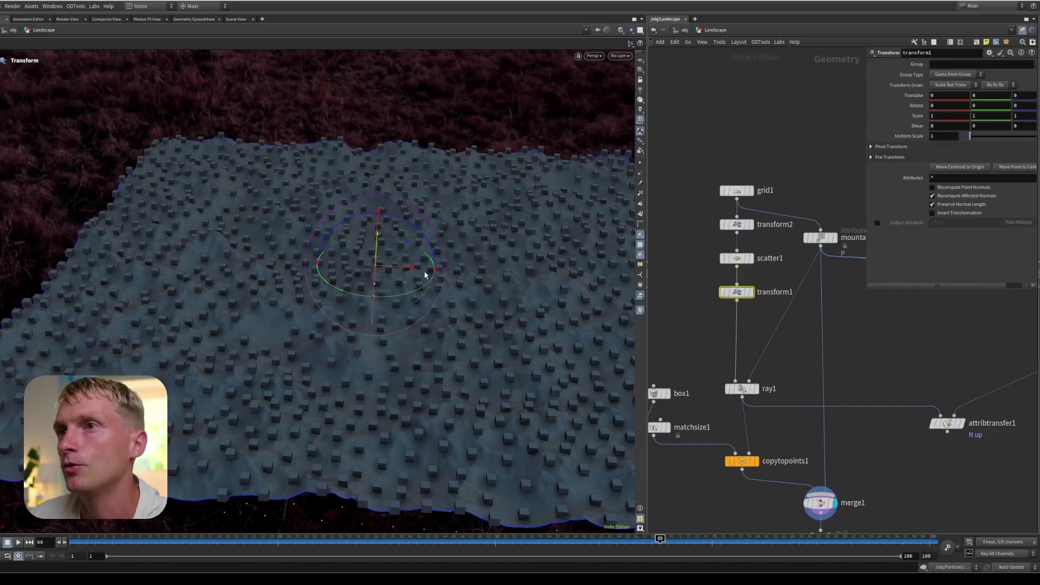
Try sliding the scattered points along the X axis with transform1, and undo the move.
{"action": "left_click_drag", "start_coordinate": [411, 271], "coordinate": [515, 274]}
{"action": "key", "text": "ctrl+z"}
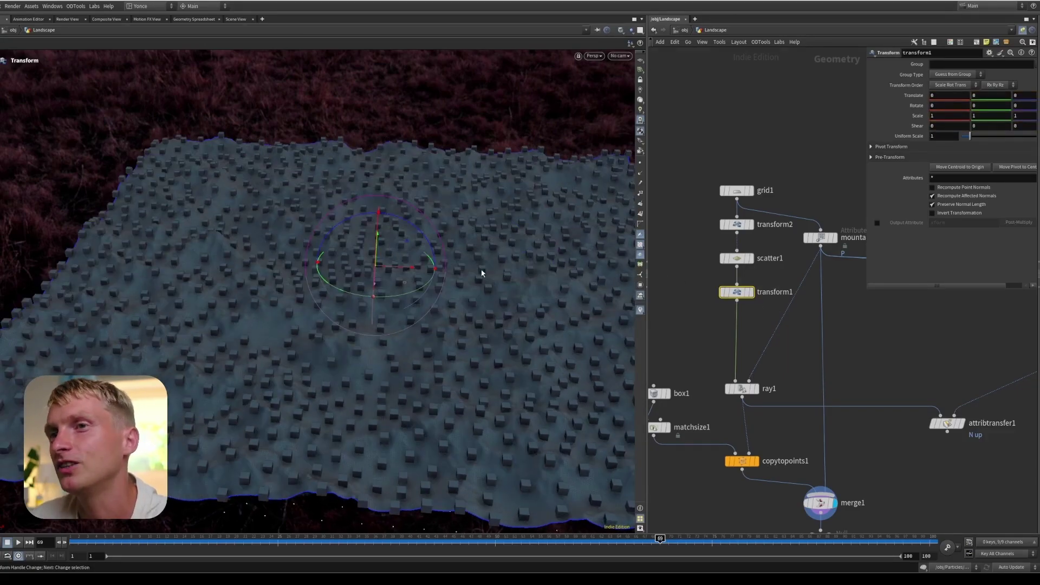
Return to the object level and select the Jitter_Scale_viz geometry object.
{"action": "middle_click_drag", "start_coordinate": [703, 386], "coordinate": [795, 366]}
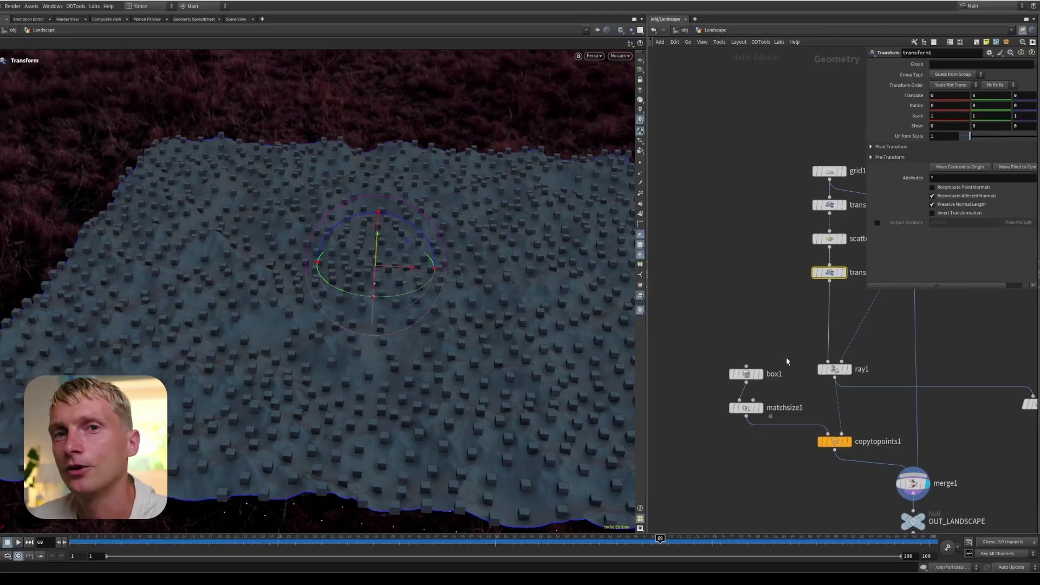
{"action": "middle_click_drag", "start_coordinate": [792, 305], "coordinate": [745, 320]}
{"action": "left_click", "coordinate": [683, 30]}
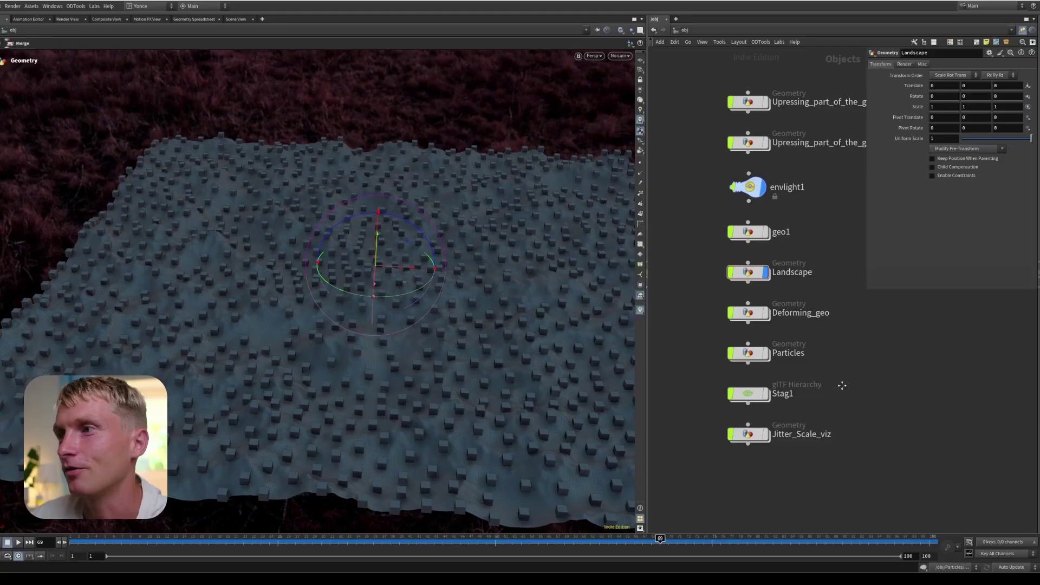
{"action": "left_click", "coordinate": [823, 434]}
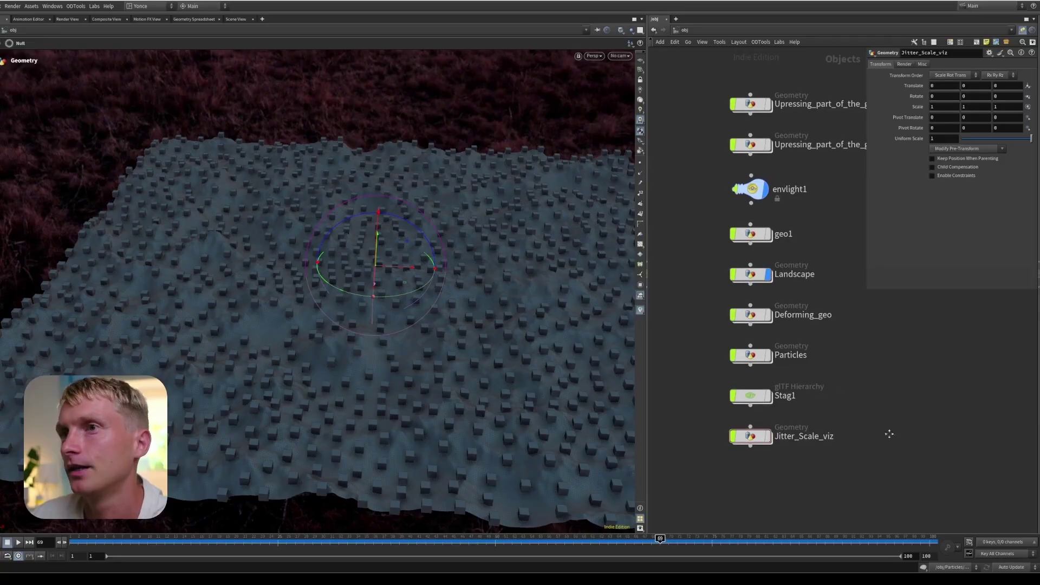